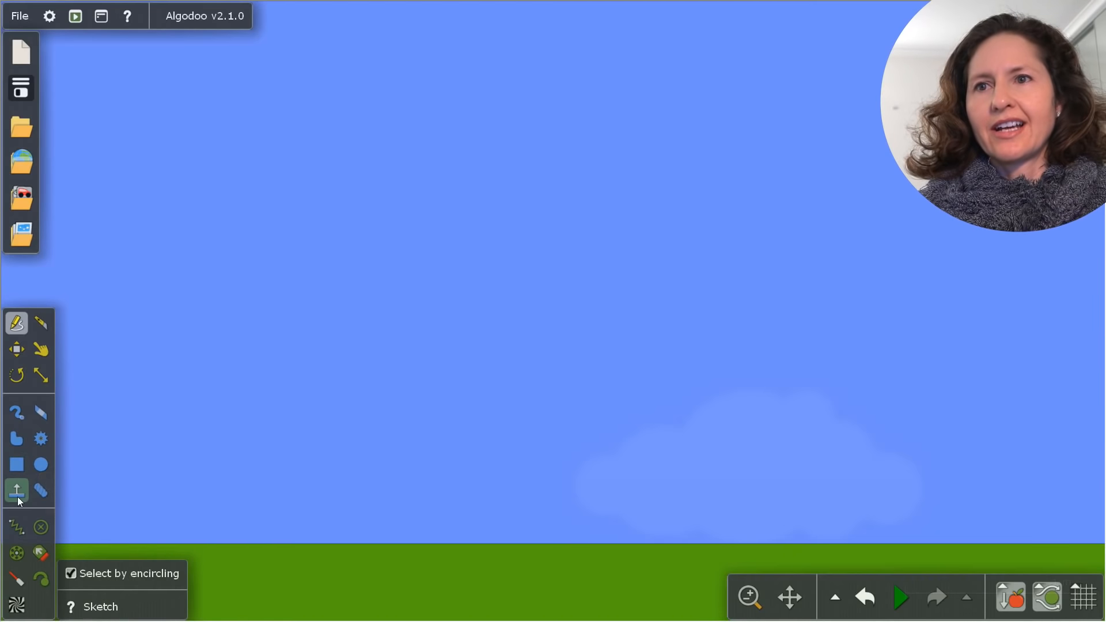
# Run the simulation and draw two tall boxes of similar size standing side by side on the ground
pyautogui.click(16, 468)
pyautogui.press('space')
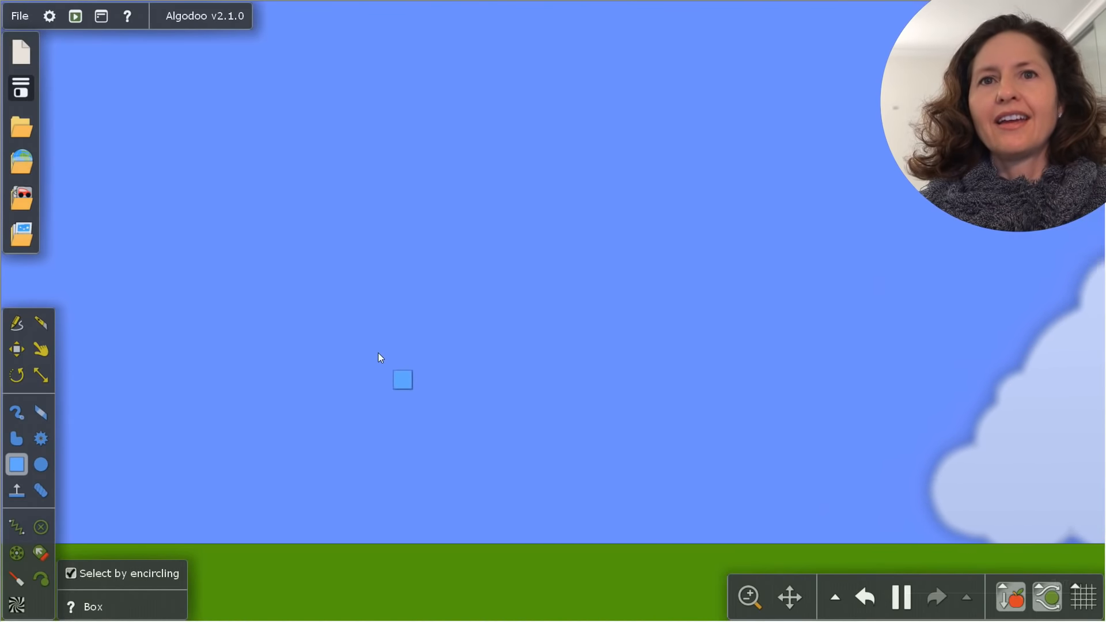
pyautogui.moveTo(382, 360); pyautogui.dragTo(440, 540)
pyautogui.moveTo(451, 360); pyautogui.dragTo(510, 543)
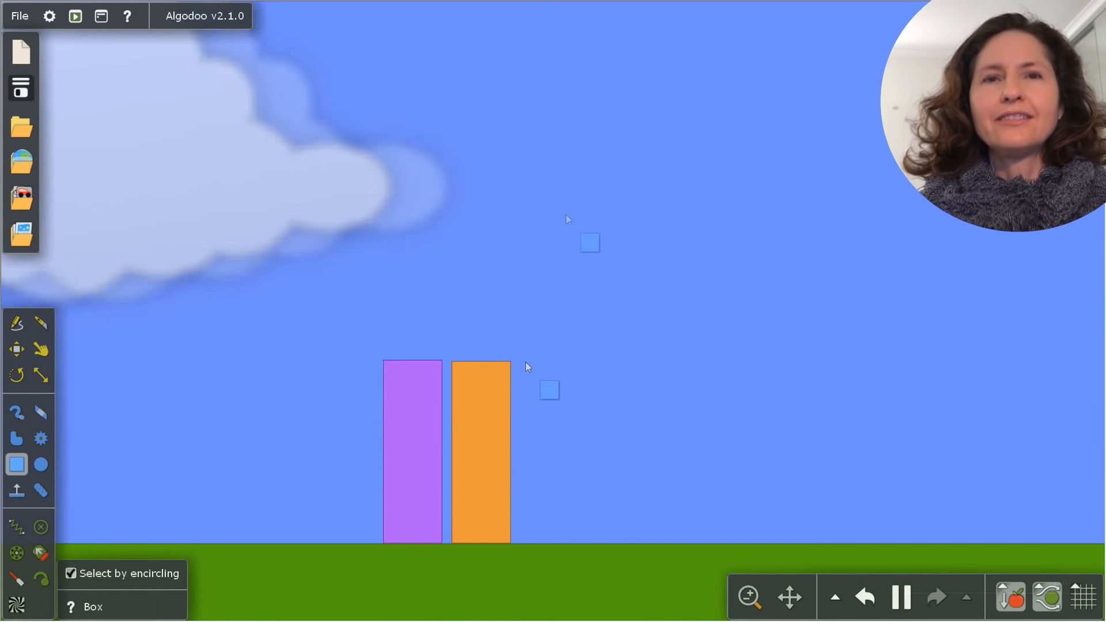
# Move the orange box away from the purple one and lay a horizontal box across both tops
pyautogui.press('g')
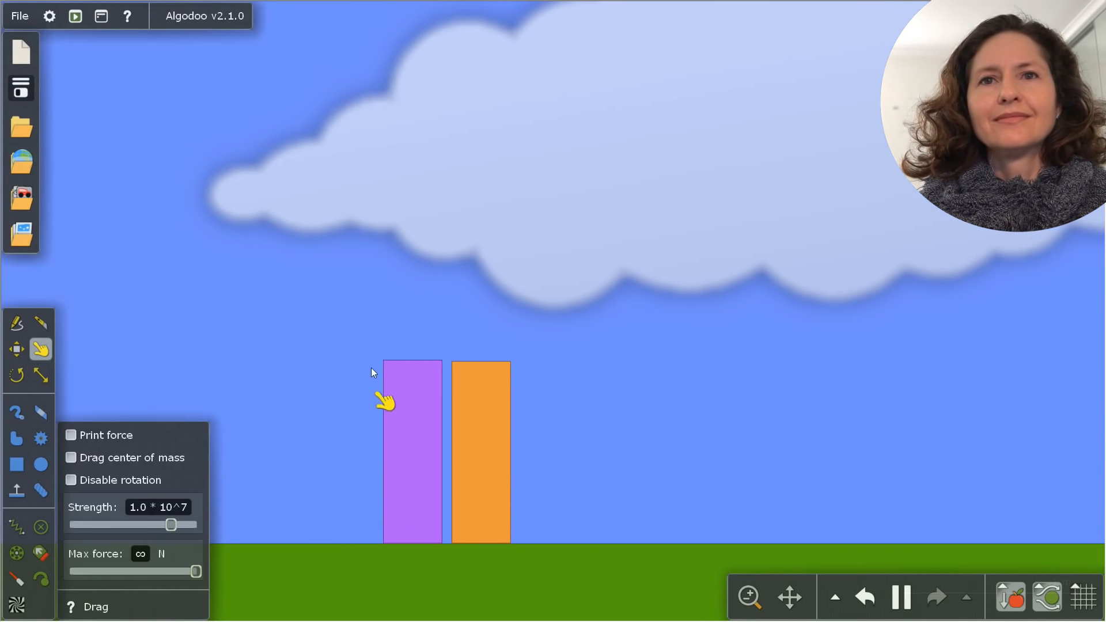
pyautogui.moveTo(464, 367); pyautogui.dragTo(546, 365)
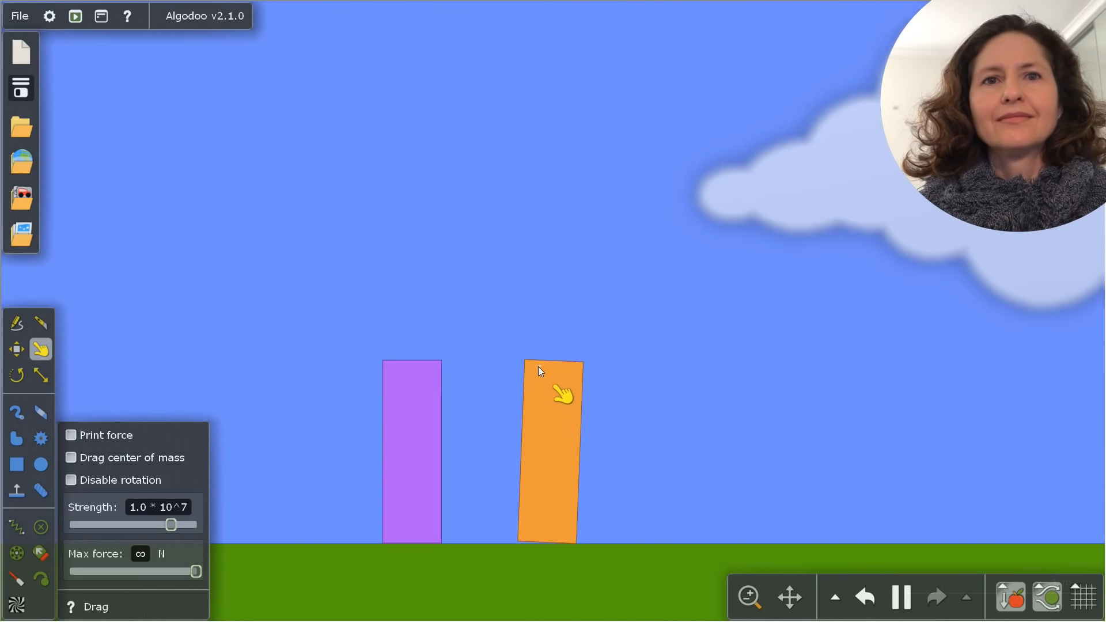
pyautogui.click(17, 464)
pyautogui.moveTo(380, 300); pyautogui.dragTo(580, 356)
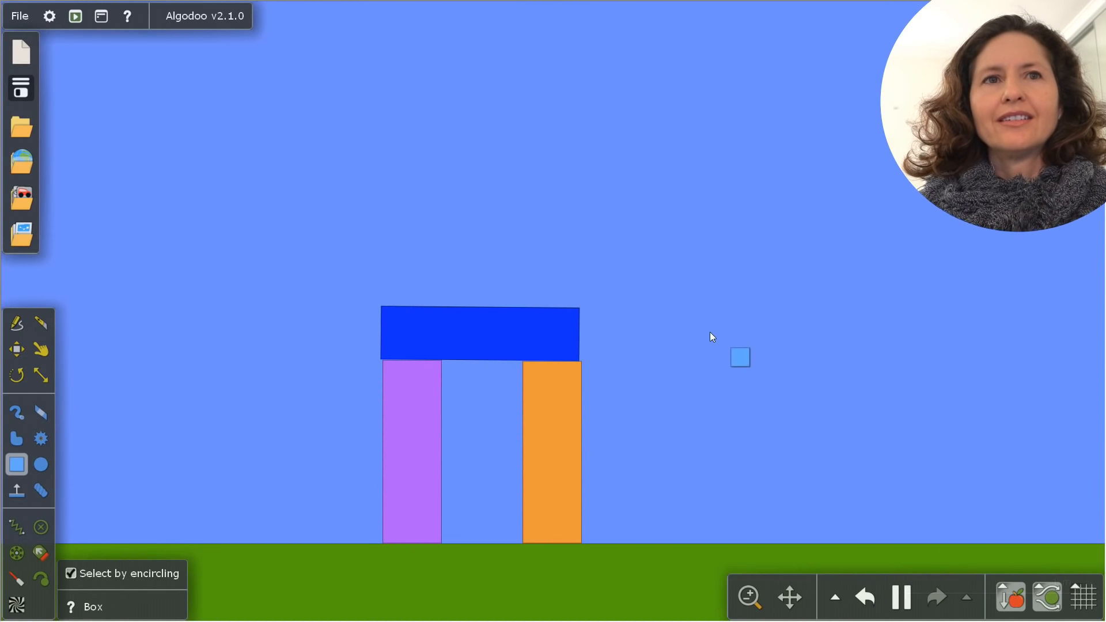
# Try to stand two tall boxes on the blue beam and lift the fallen one back into place
pyautogui.moveTo(355, 76); pyautogui.dragTo(426, 304)
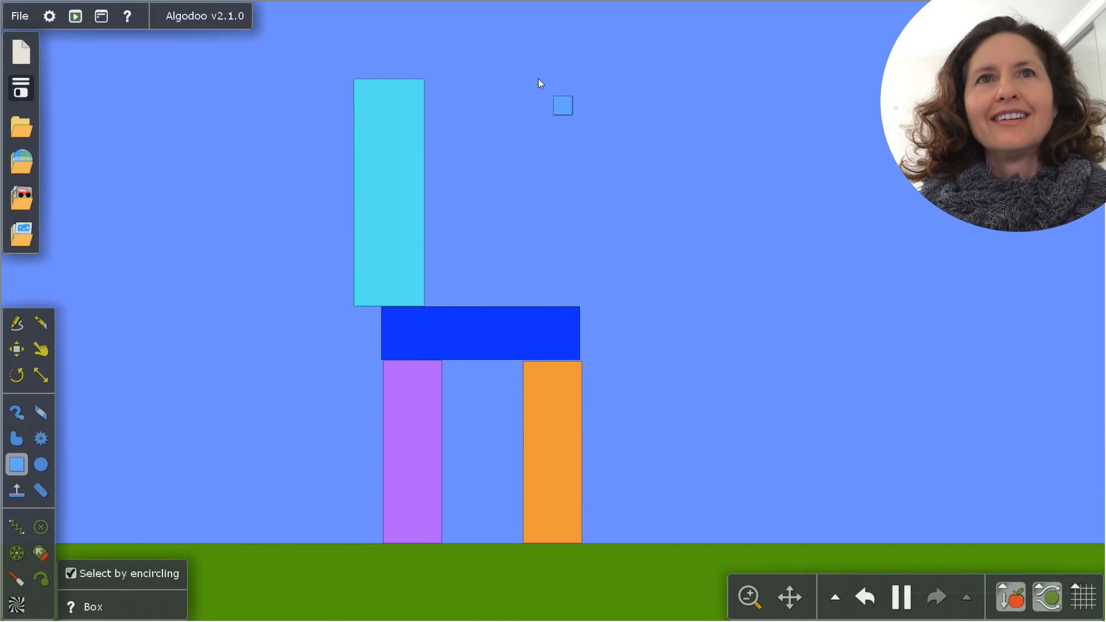
pyautogui.moveTo(542, 78); pyautogui.dragTo(609, 305)
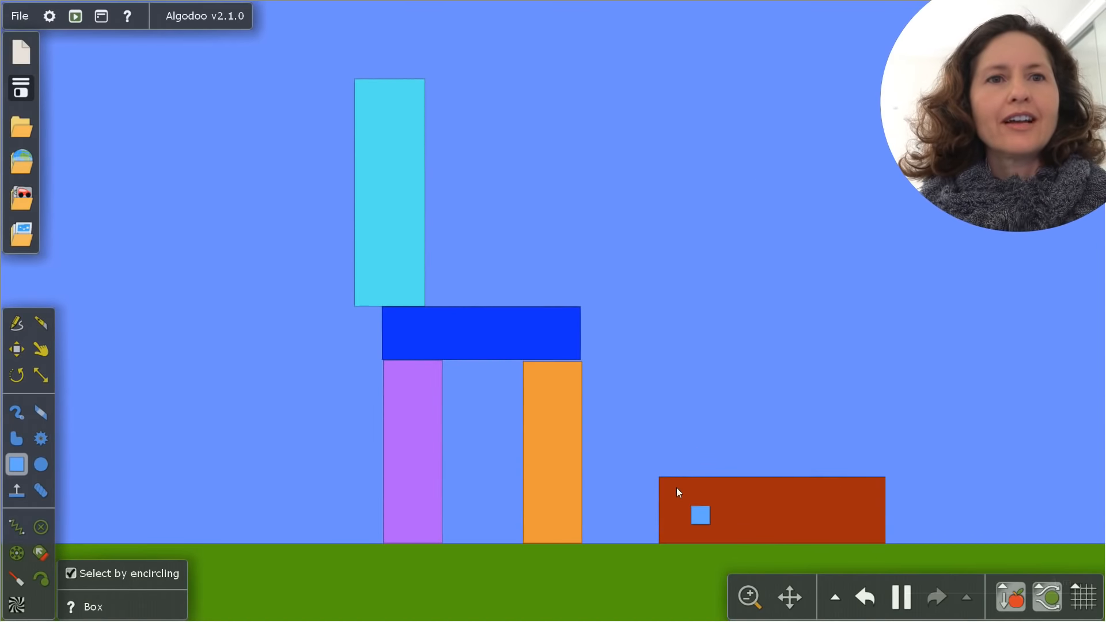
pyautogui.moveTo(680, 489); pyautogui.dragTo(600, 371)
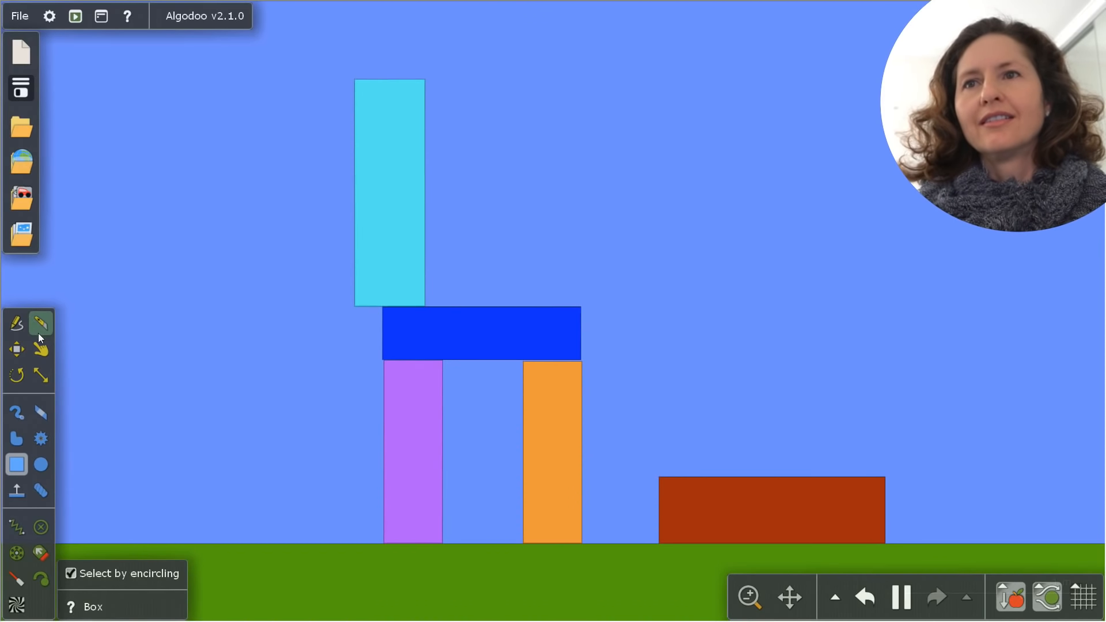
pyautogui.click(41, 350)
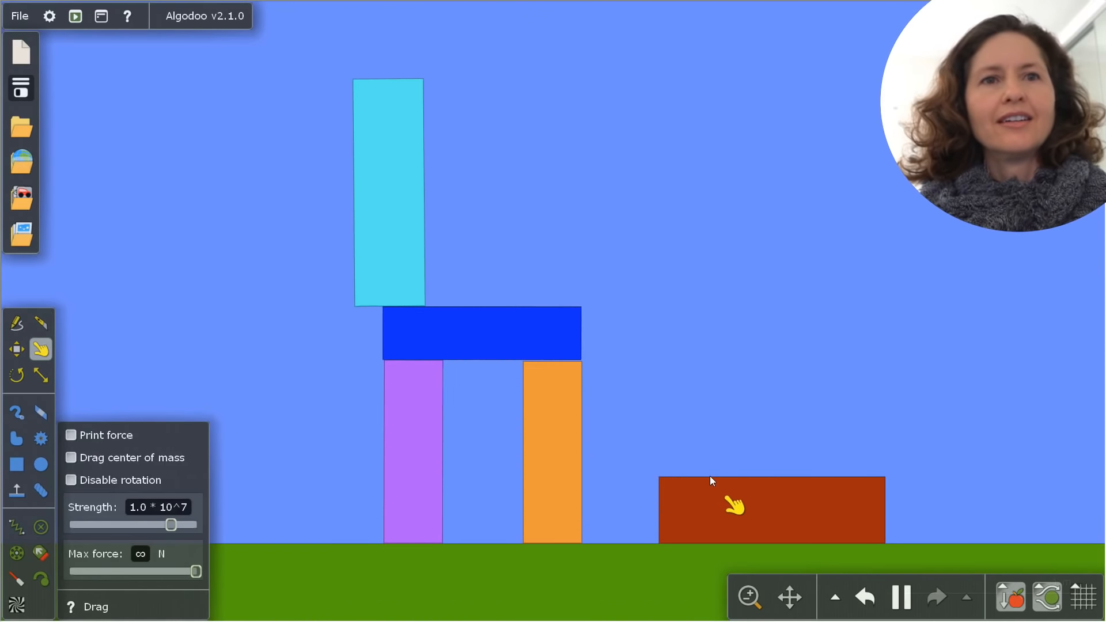
pyautogui.moveTo(709, 477); pyautogui.dragTo(613, 288)
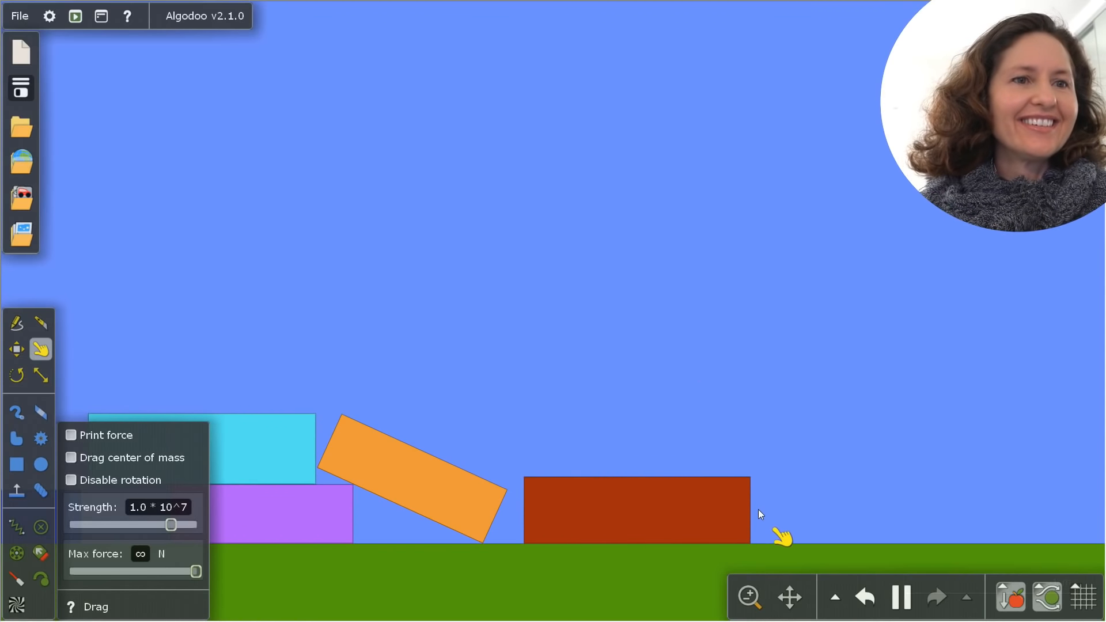
# Undo back to the first level, removing both upper pillars from the blue beam
pyautogui.click(864, 598)
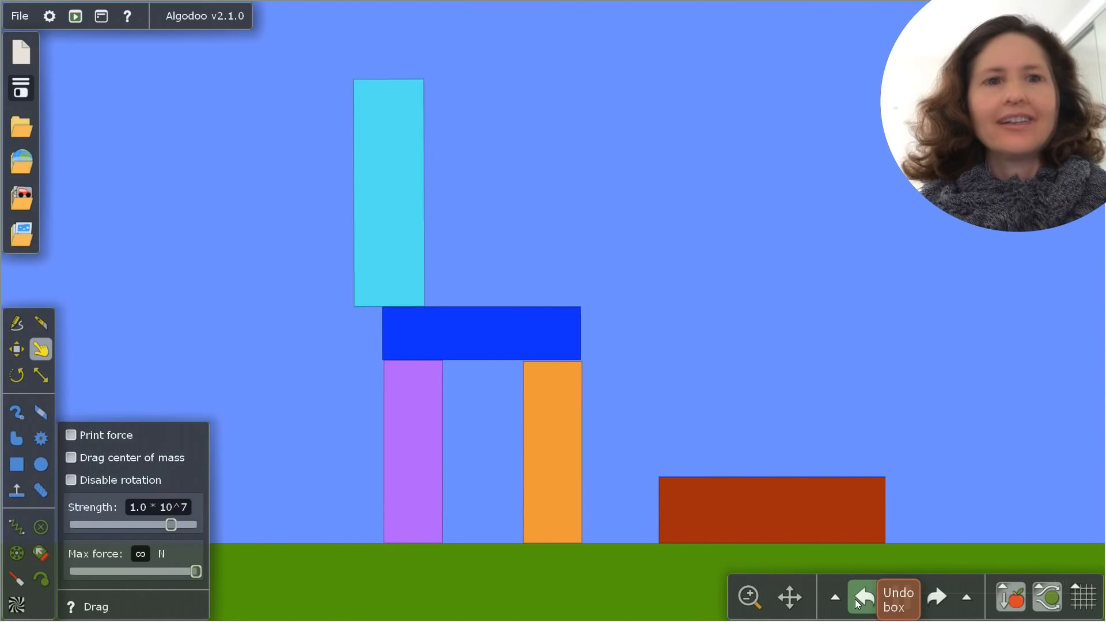
pyautogui.click(863, 598)
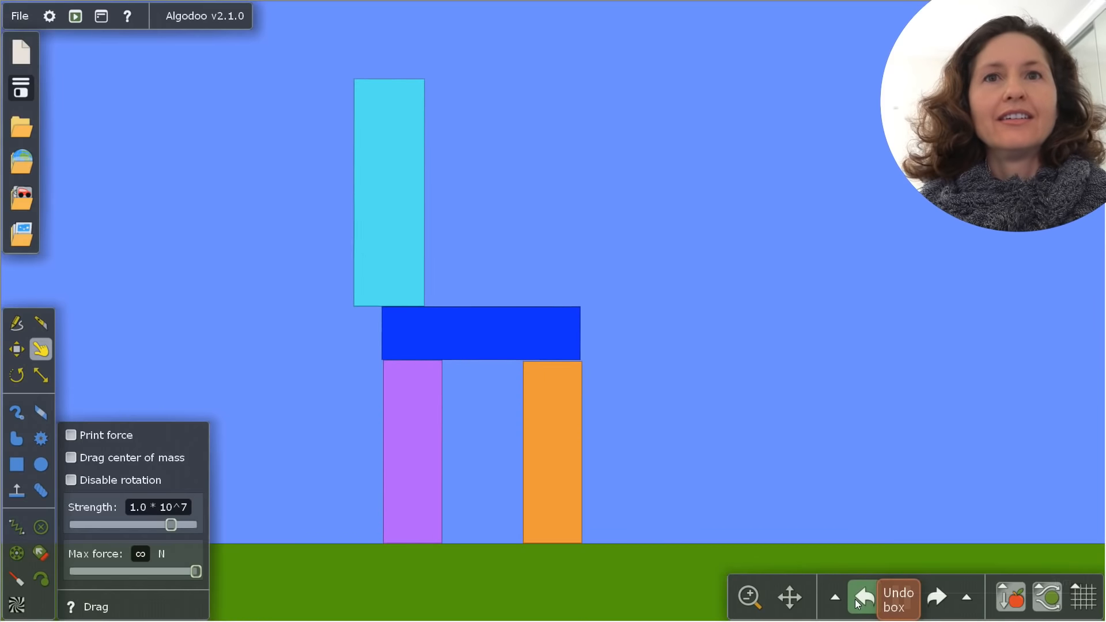
pyautogui.click(860, 600)
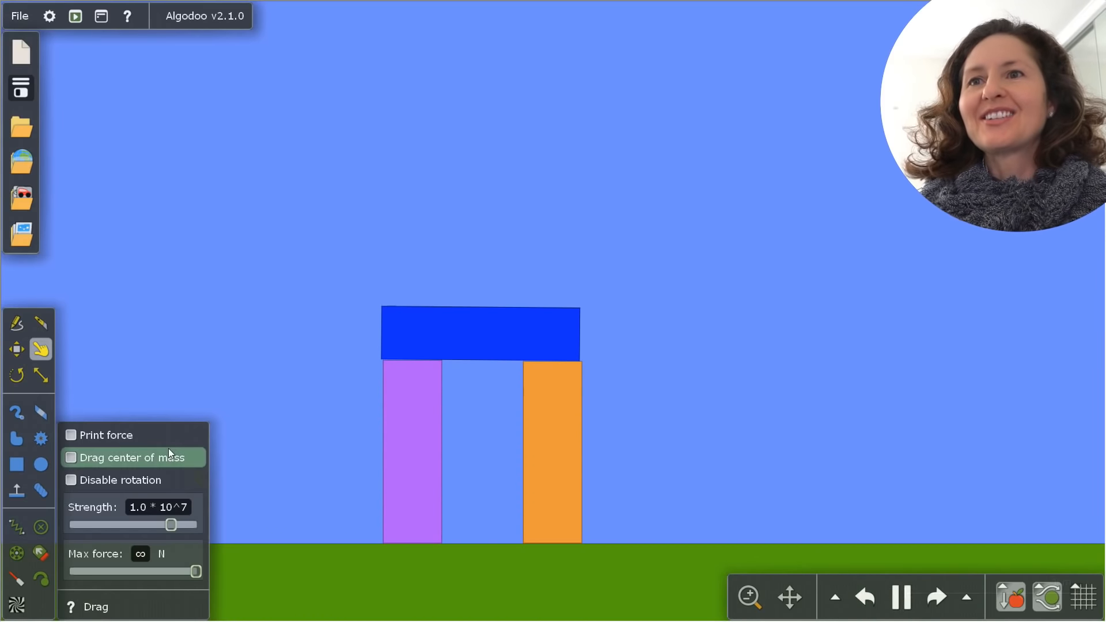
# Draw two tall boxes on the blue beam and cap them with a horizontal box as the second level
pyautogui.click(23, 464)
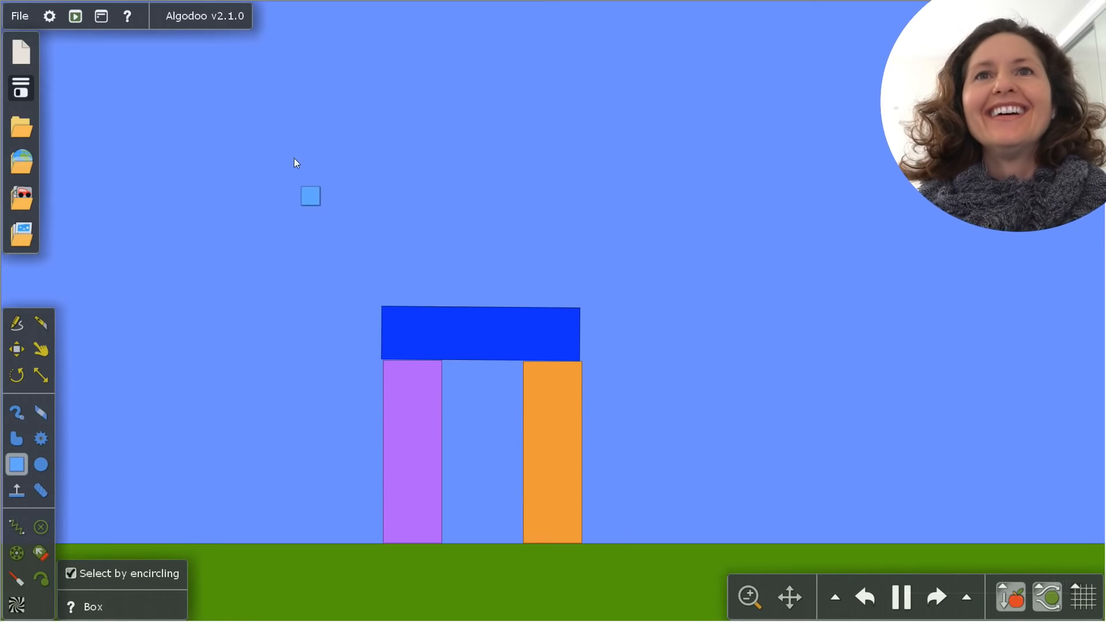
pyautogui.moveTo(372, 86); pyautogui.dragTo(530, 94)
pyautogui.moveTo(367, 28); pyautogui.dragTo(602, 91)
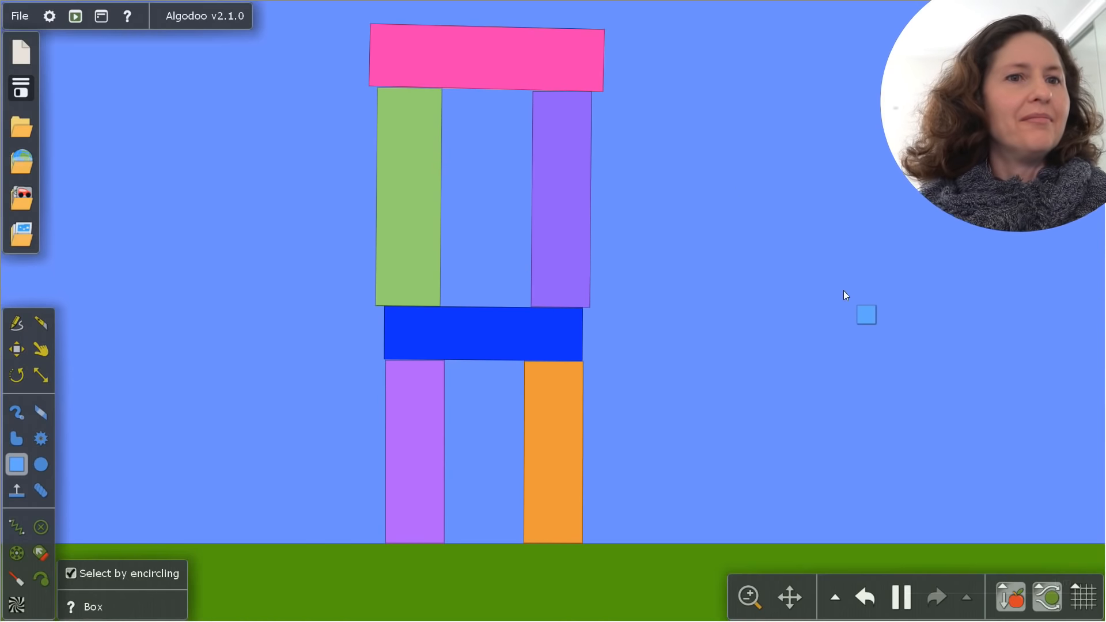
# Draw a tall box and a shorter, narrower one beside it on top of the pink beam
pyautogui.click(749, 597)
pyautogui.moveTo(761, 554); pyautogui.dragTo(747, 554)
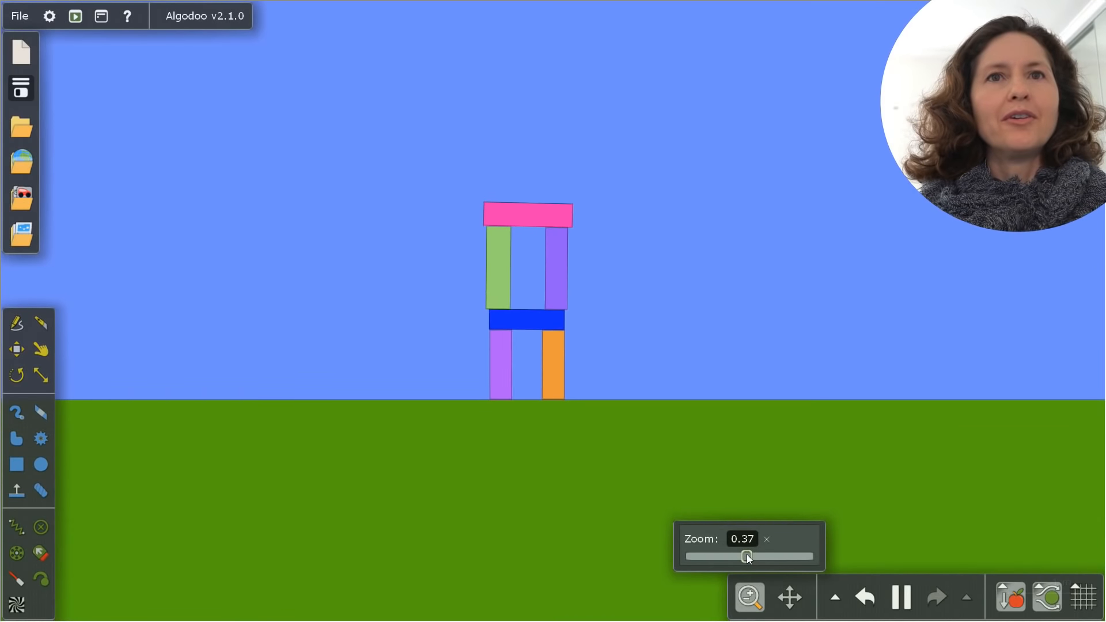
pyautogui.click(20, 470)
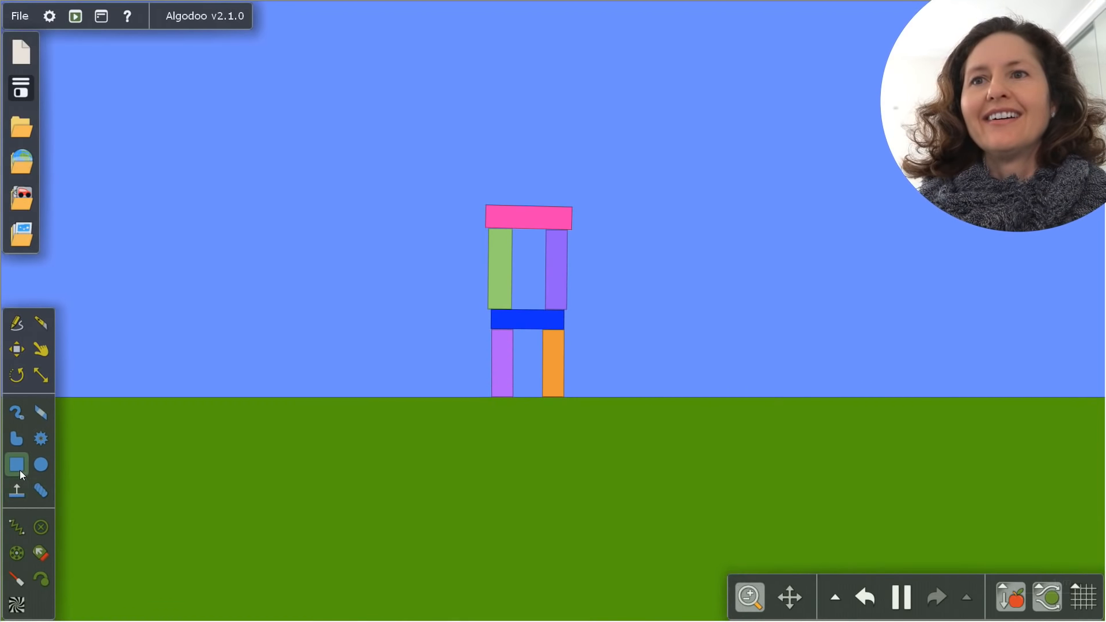
pyautogui.moveTo(480, 111)
pyautogui.mouseDown()
pyautogui.moveTo(517, 204)
pyautogui.moveTo(370, 262)
pyautogui.moveTo(547, 108)
pyautogui.moveTo(539, 116)
pyautogui.moveTo(567, 178)
pyautogui.mouseUp()
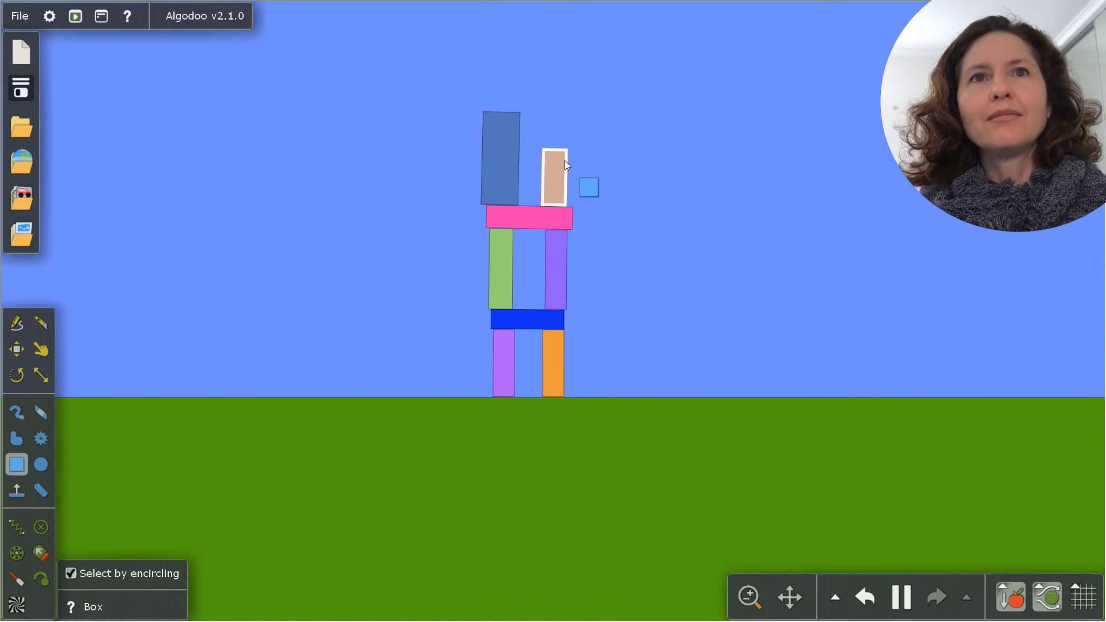
# Pull the short tan box off the tower and try to put a taller box in its place
pyautogui.press('d')
pyautogui.moveTo(564, 157); pyautogui.dragTo(1077, 370)
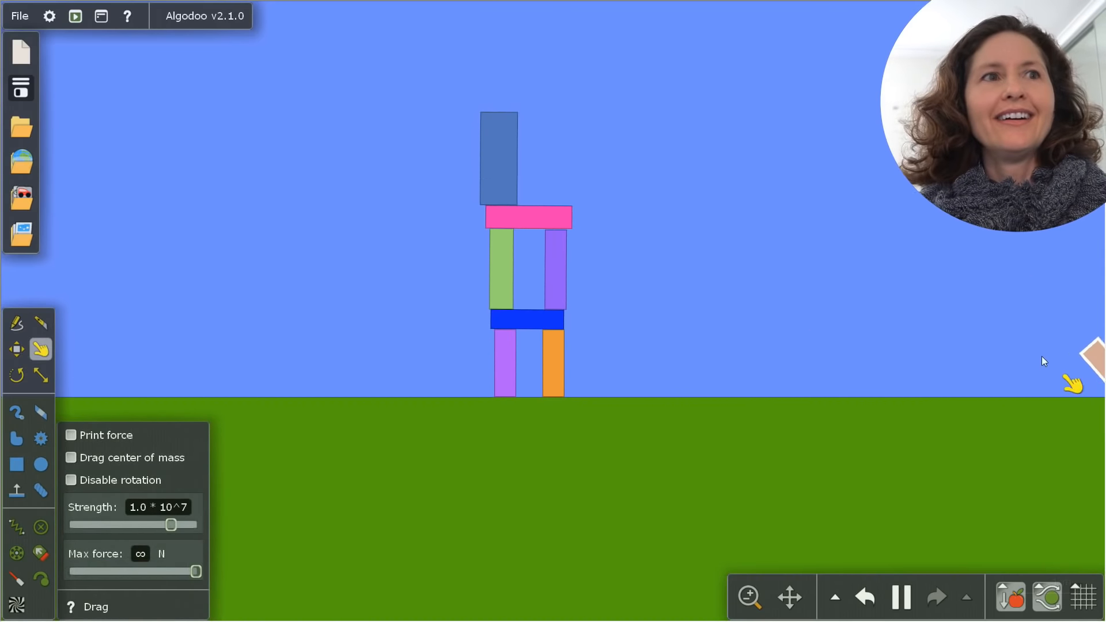
pyautogui.click(17, 464)
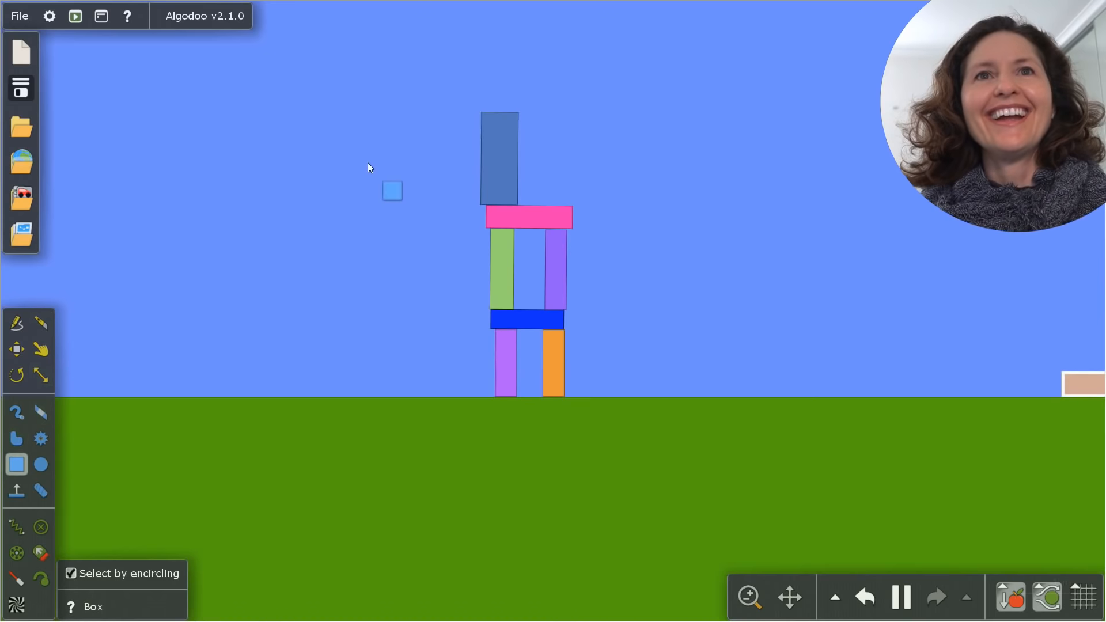
pyautogui.moveTo(556, 112); pyautogui.dragTo(580, 205)
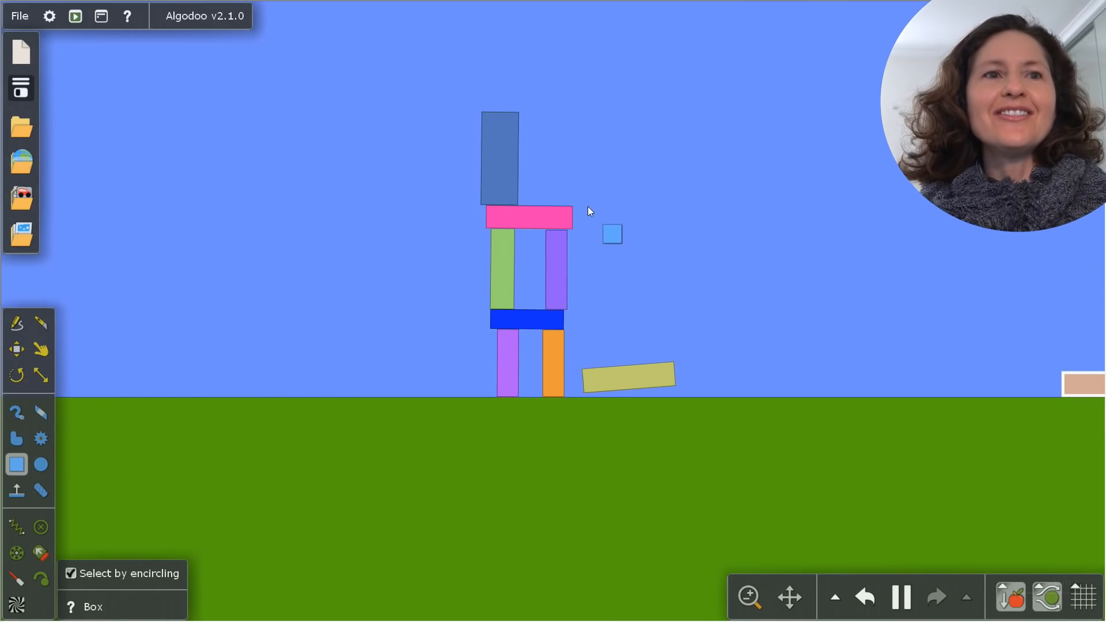
pyautogui.click(36, 353)
pyautogui.moveTo(657, 384); pyautogui.dragTo(583, 381)
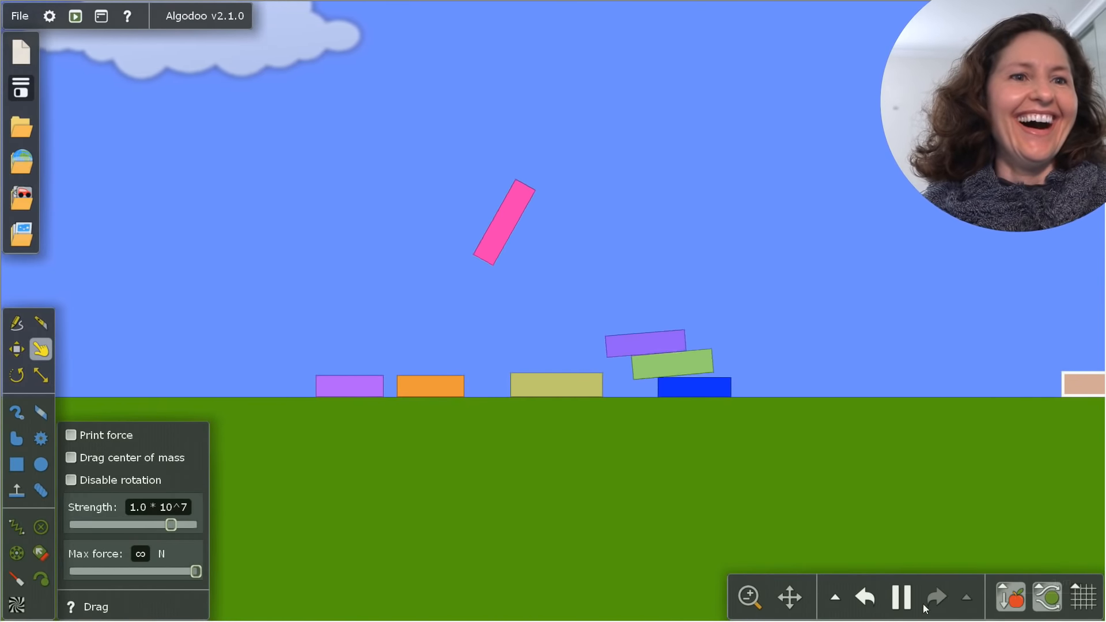
# Undo back to the tower with only the slate-blue box on the pink beam, and keep the simulation running
pyautogui.click(835, 597)
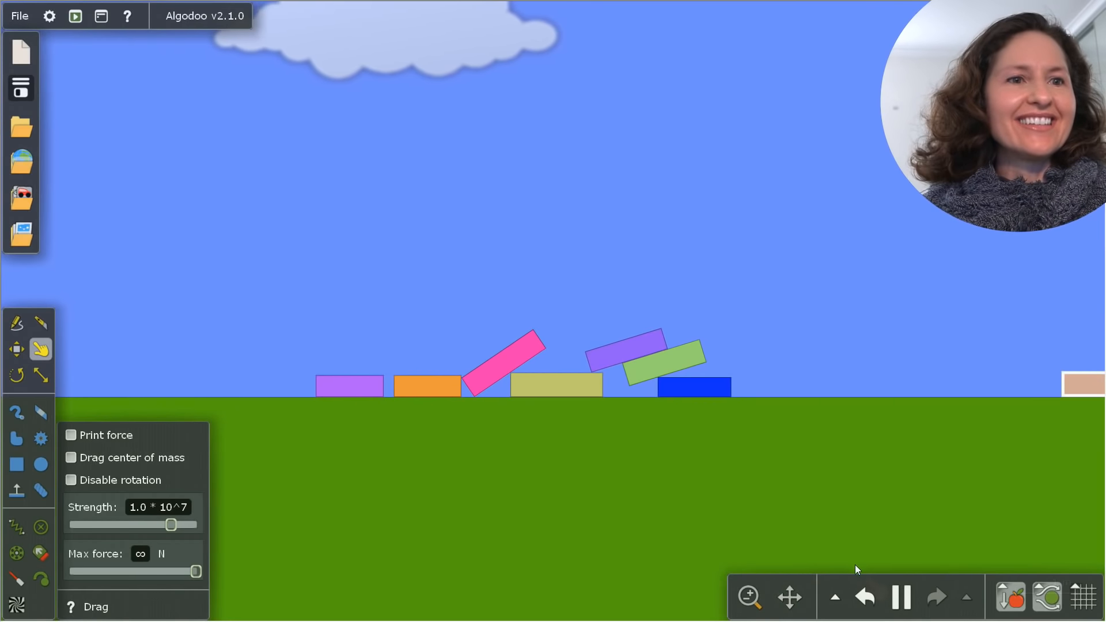
pyautogui.click(864, 598)
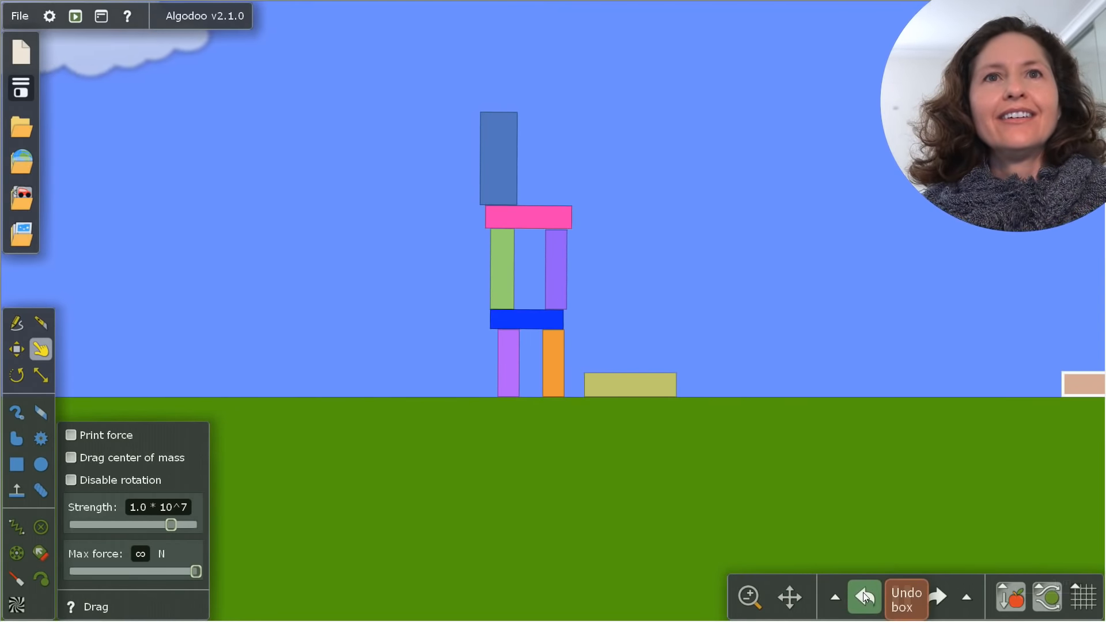
pyautogui.click(865, 597)
pyautogui.click(864, 597)
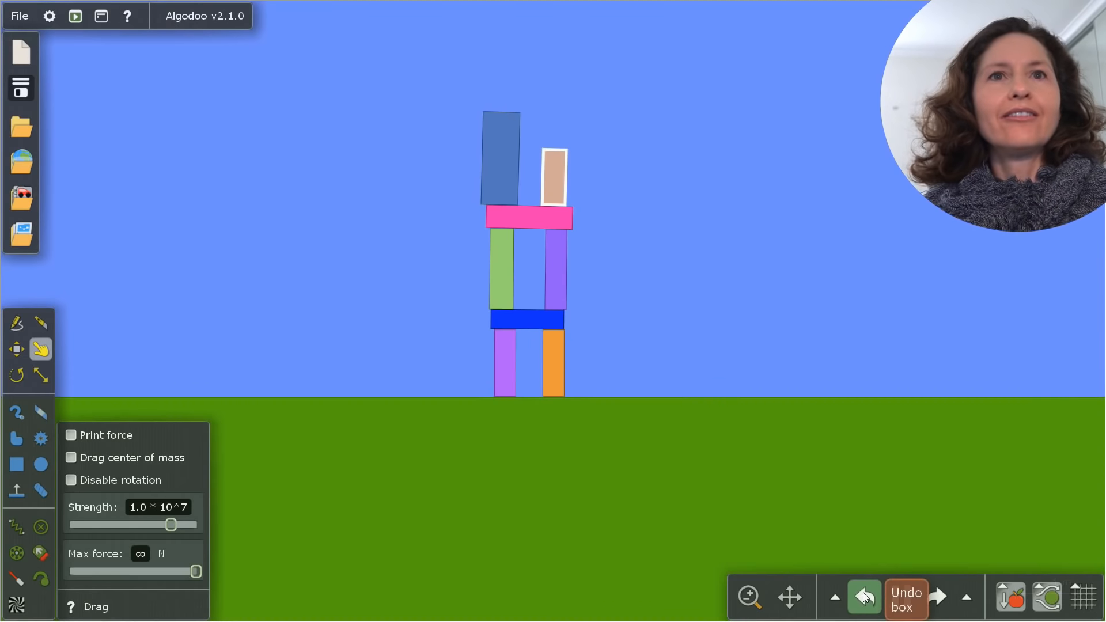
pyautogui.click(864, 598)
pyautogui.click(901, 598)
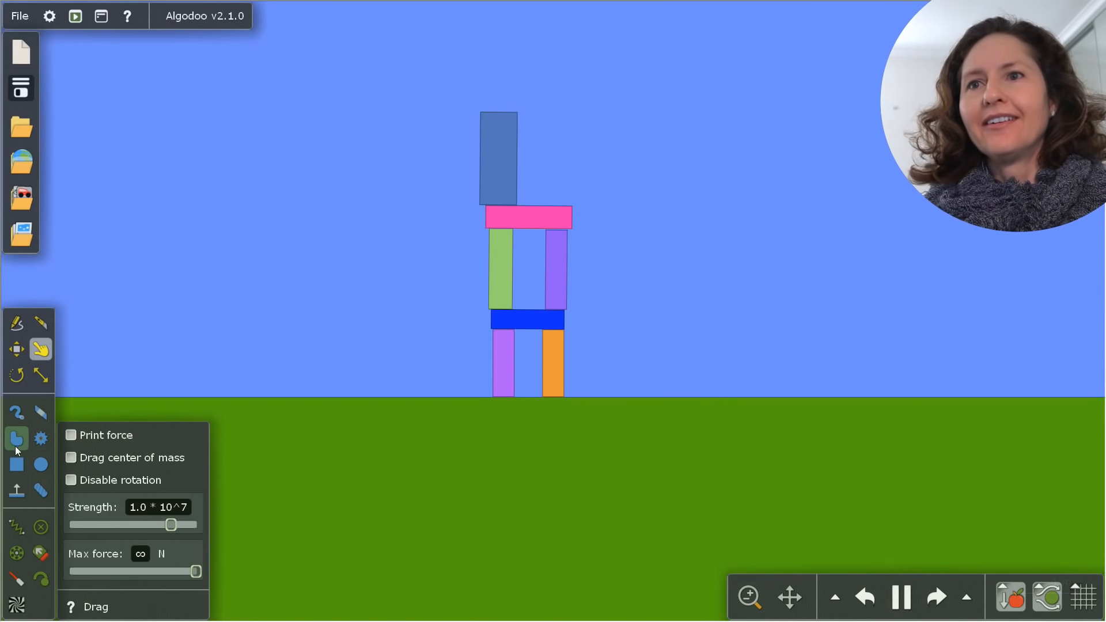
# Draw a tall box on the free end of the pink beam and lay a horizontal box across the third-level pillars
pyautogui.click(16, 464)
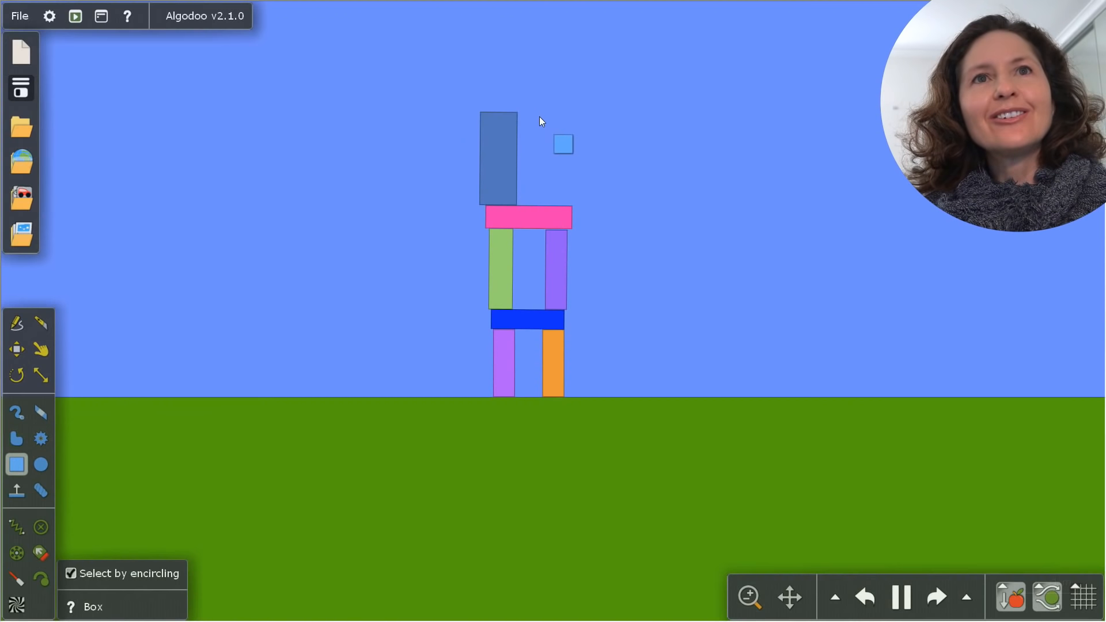
pyautogui.moveTo(539, 116); pyautogui.dragTo(573, 205)
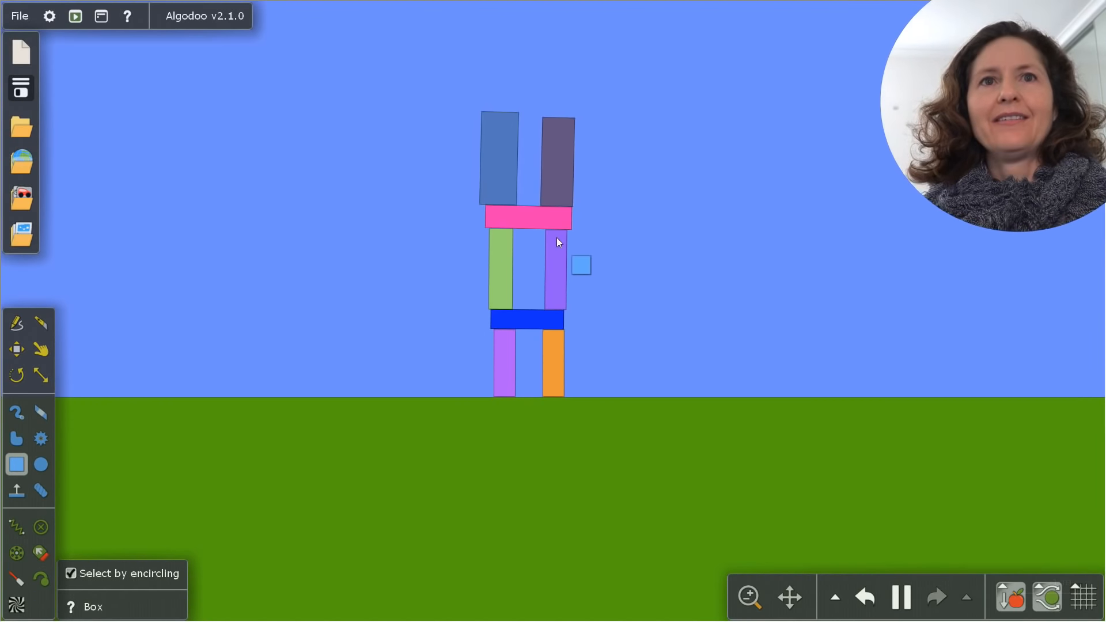
pyautogui.moveTo(501, 96); pyautogui.dragTo(567, 117)
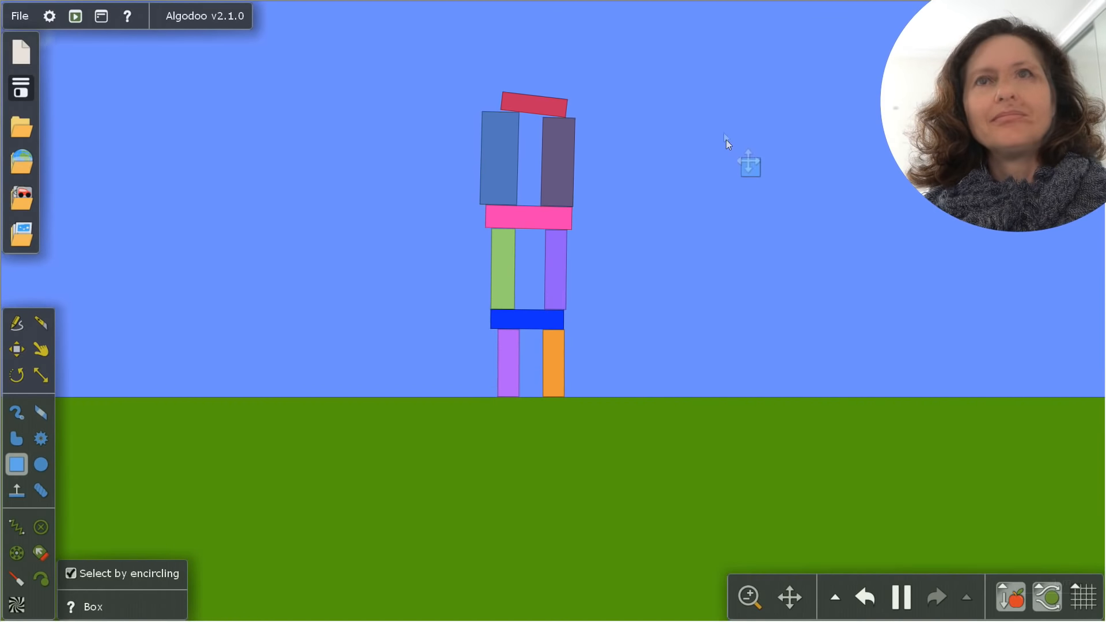
# Stand a tall narrow box on the red beam's end above the slate-blue pillar and try a very thin one beside it
pyautogui.moveTo(726, 144); pyautogui.dragTo(725, 289)
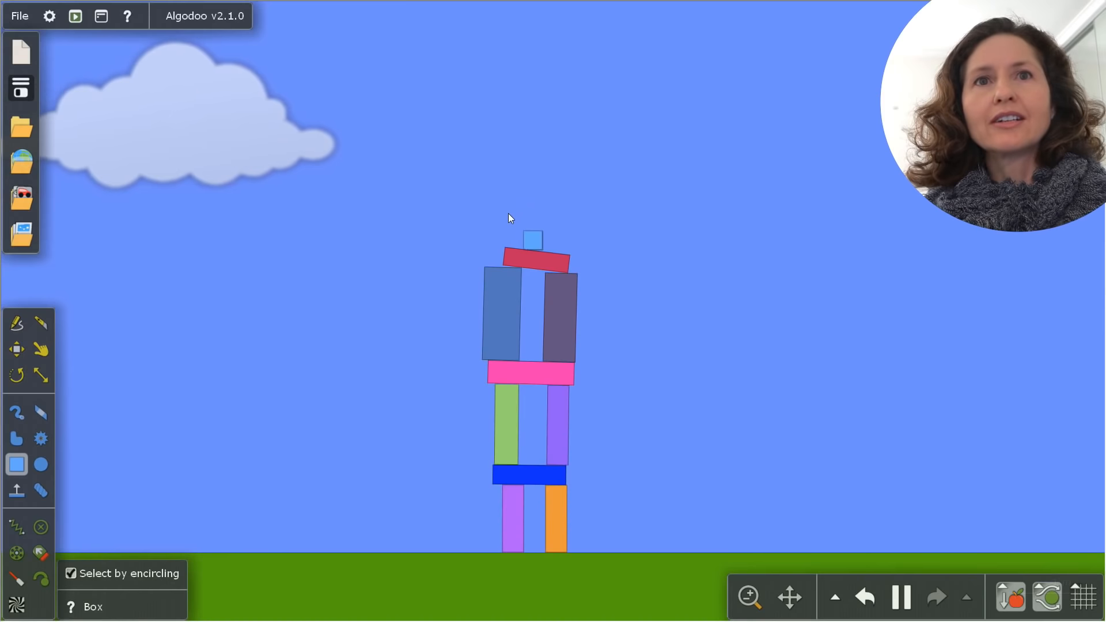
pyautogui.moveTo(503, 157); pyautogui.dragTo(525, 246)
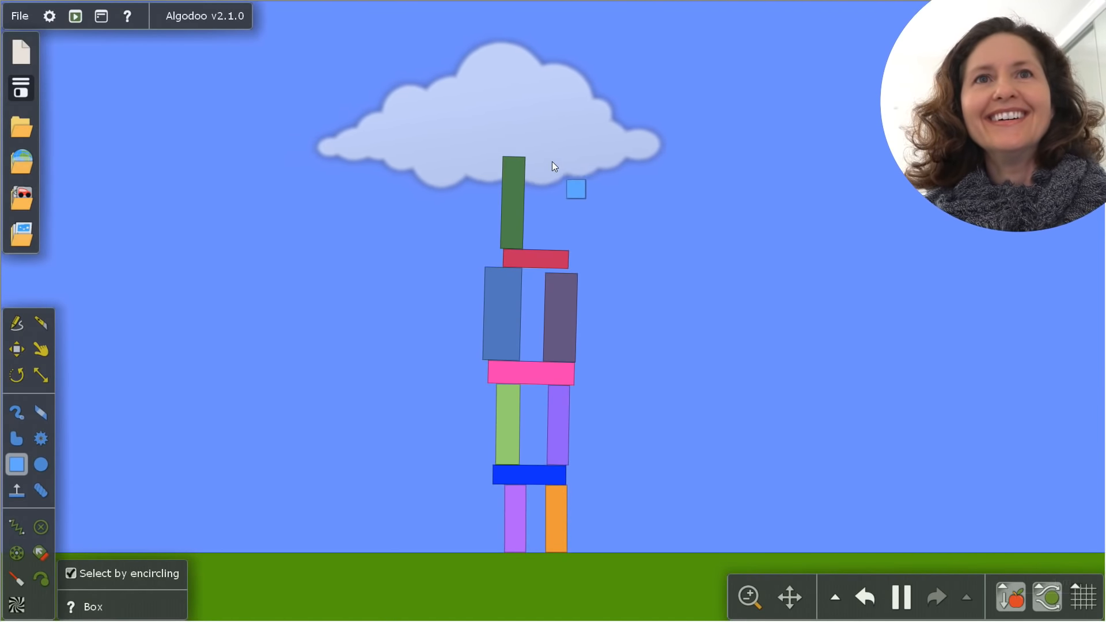
pyautogui.moveTo(556, 159); pyautogui.dragTo(558, 248)
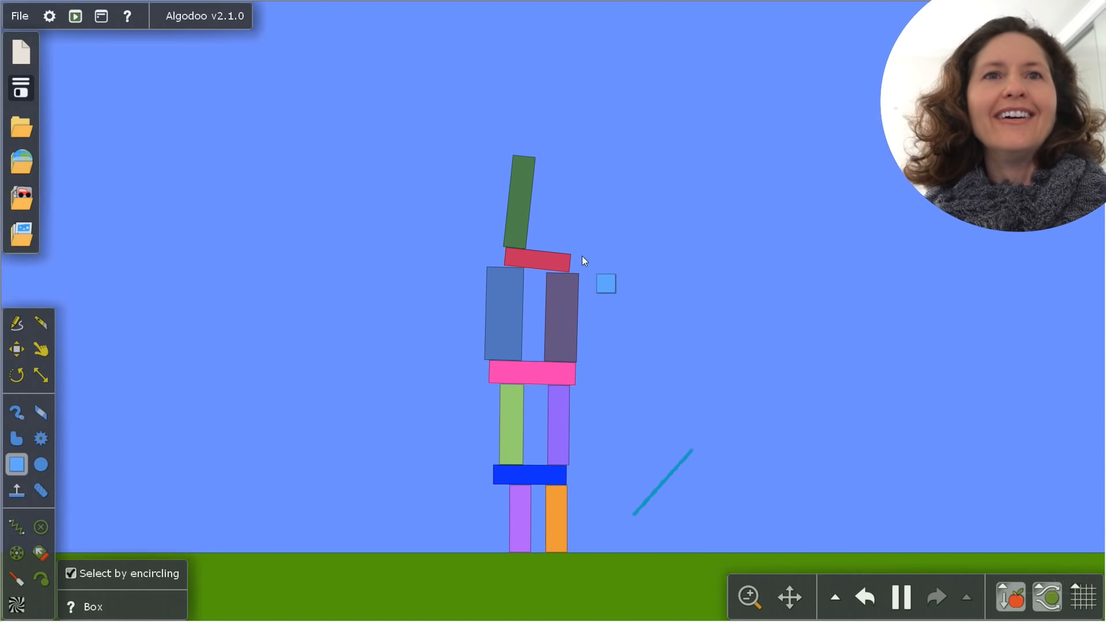
pyautogui.moveTo(583, 256); pyautogui.dragTo(474, 210)
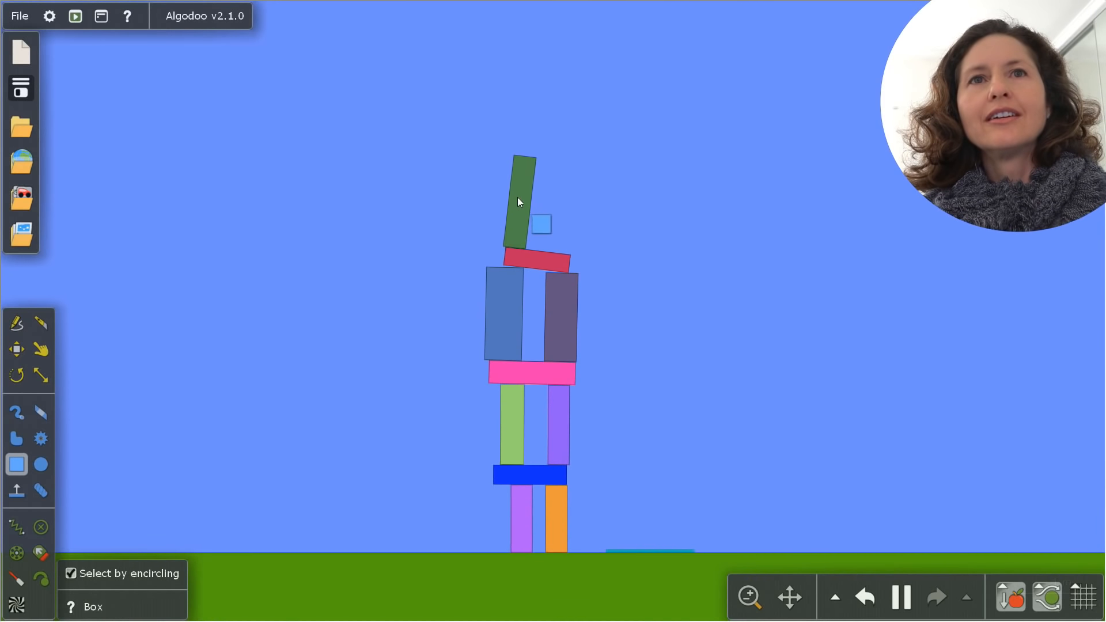
# Lay a horizontal box on top of the dark green pillar and place a small box on the red beam's free end
pyautogui.moveTo(486, 132); pyautogui.dragTo(567, 159)
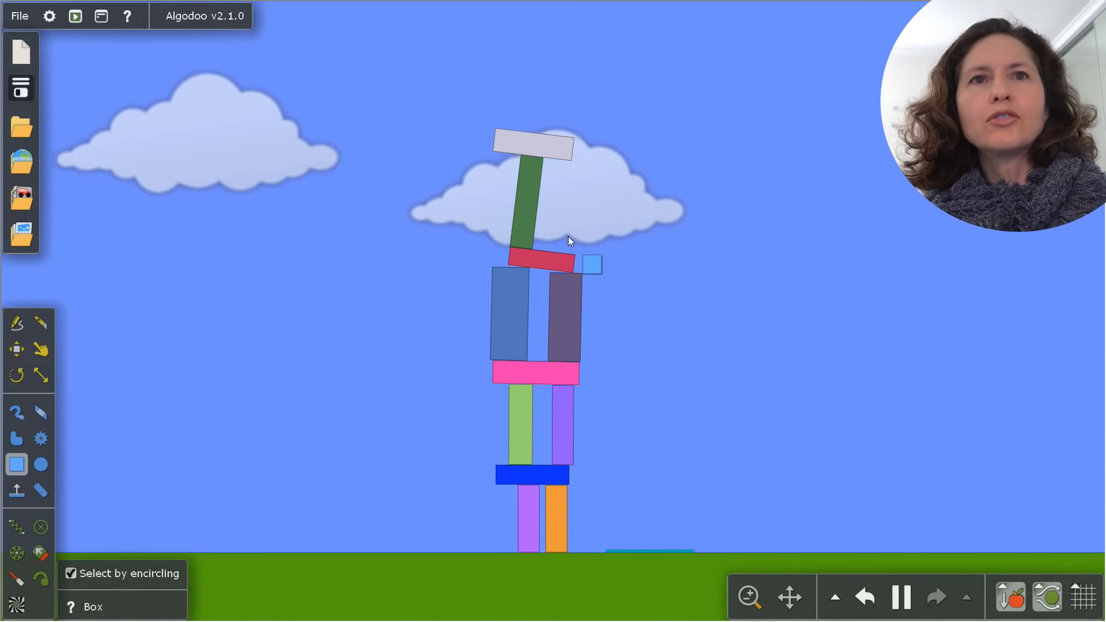
pyautogui.moveTo(569, 237); pyautogui.dragTo(570, 252)
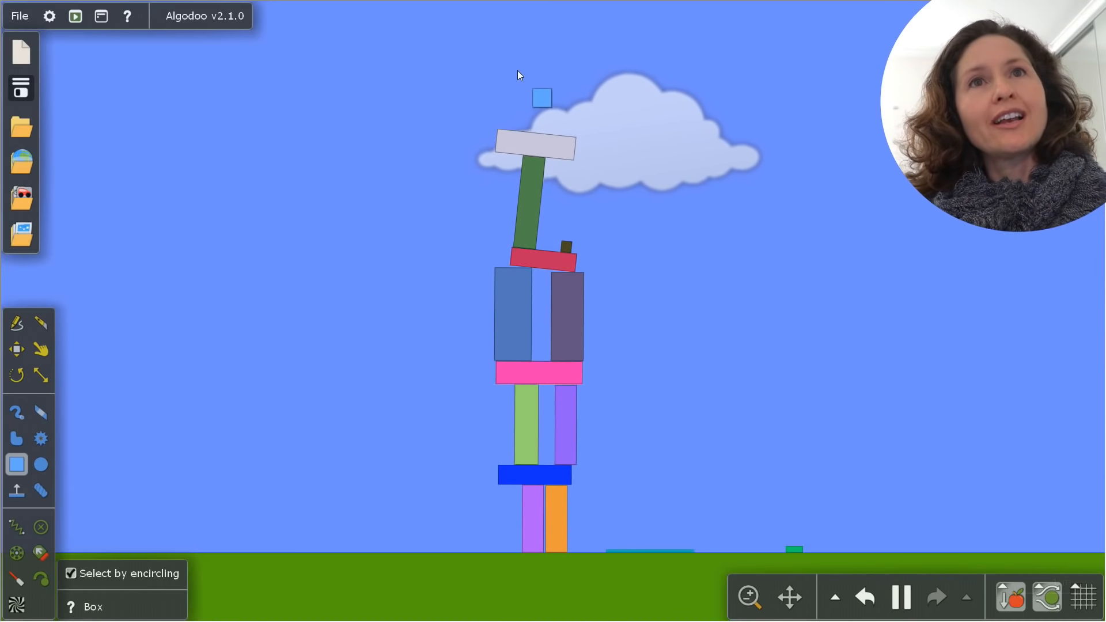
# Place a few small boxes on top of the light grey beam at the top of the tower
pyautogui.moveTo(523, 101); pyautogui.dragTo(518, 129)
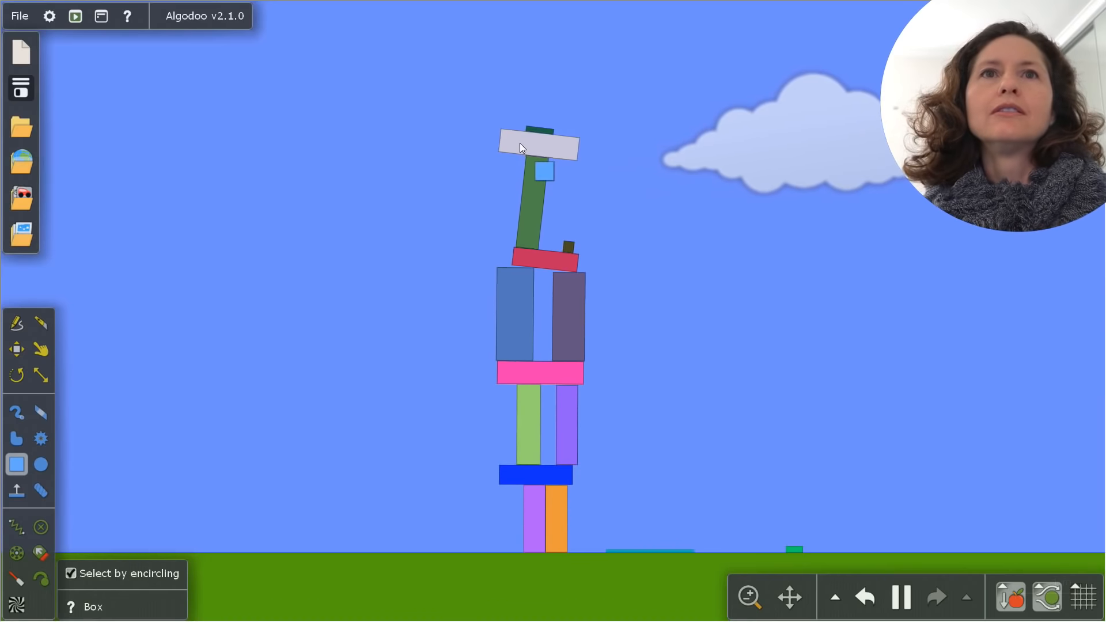
pyautogui.moveTo(516, 113); pyautogui.dragTo(530, 131)
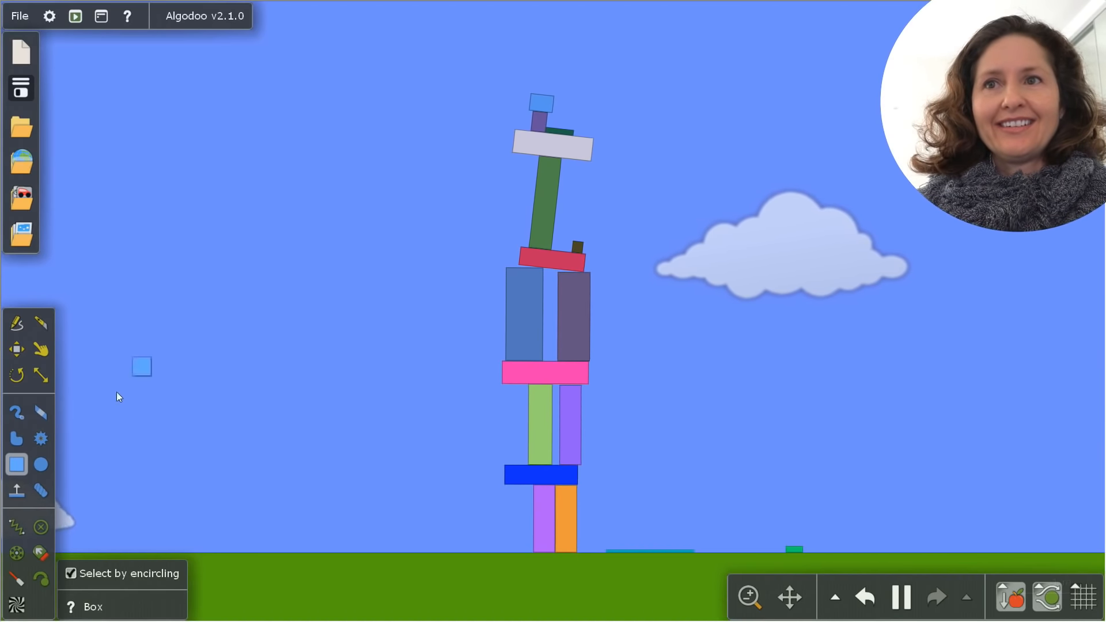
# Pull the orange base pillar and the light green second-level pillar out of the tower with the Drag tool
pyautogui.click(41, 350)
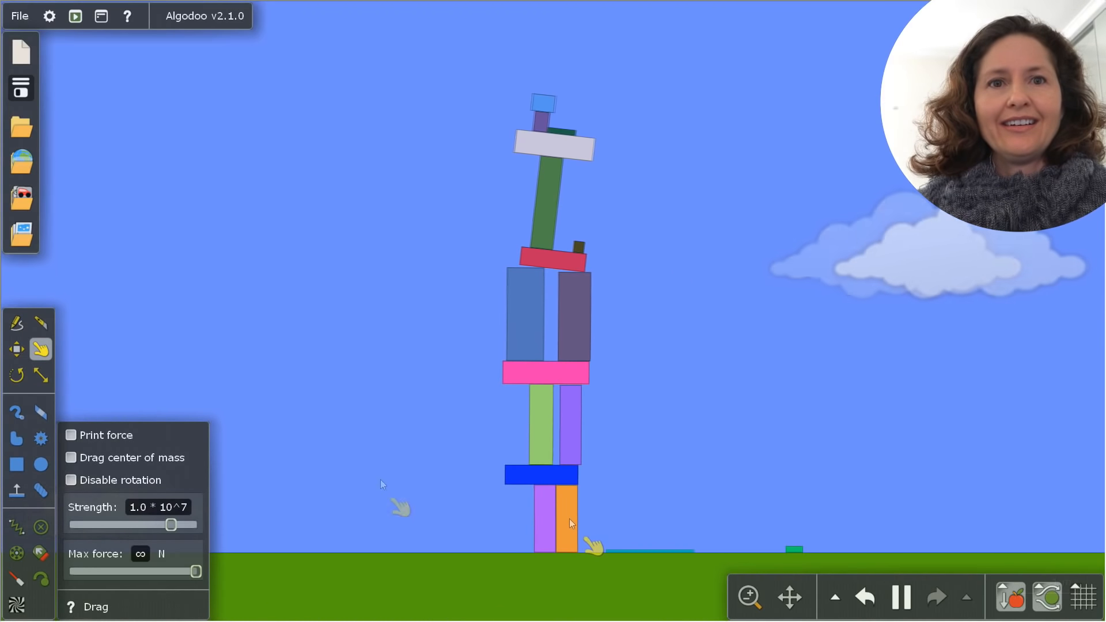
pyautogui.moveTo(569, 523); pyautogui.dragTo(864, 439)
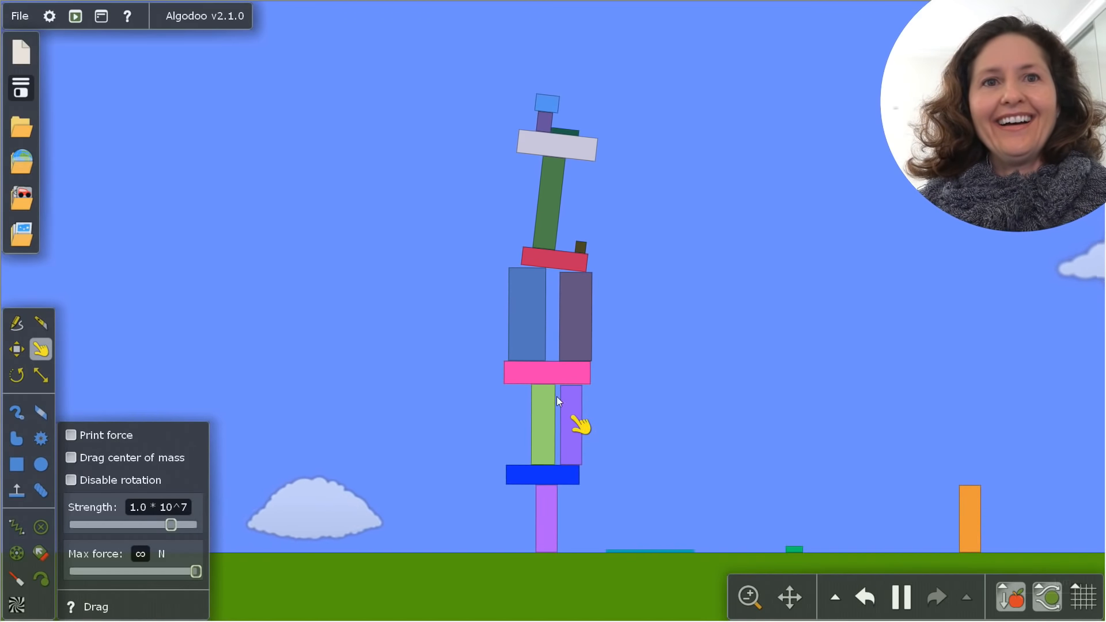
pyautogui.moveTo(554, 397); pyautogui.dragTo(864, 155)
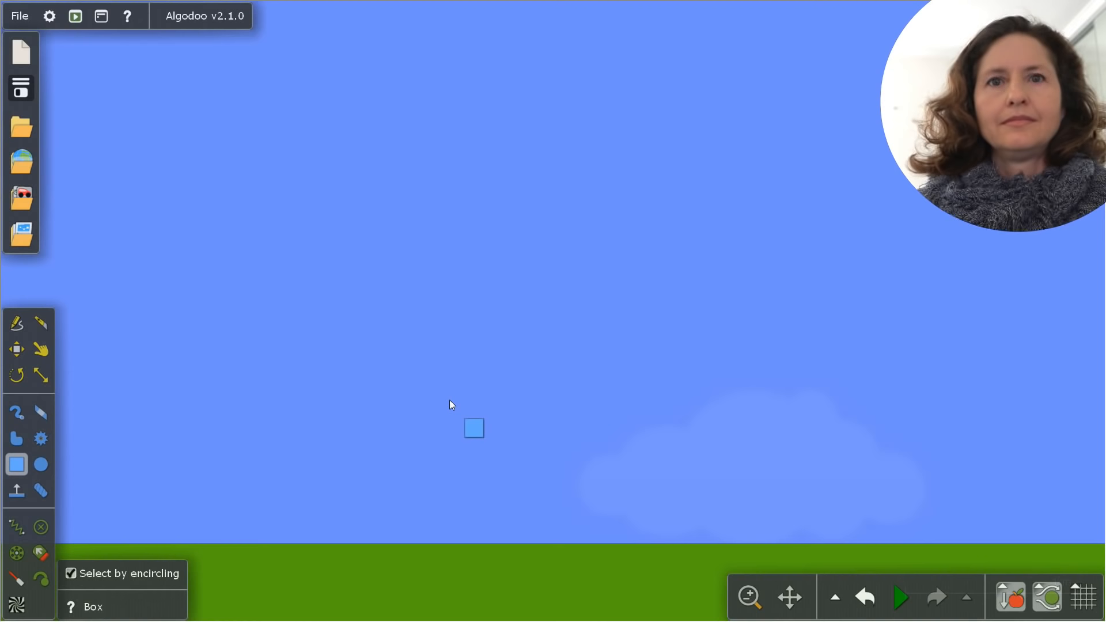
# Draw a tall narrow box just above the ground of the empty scene, run the simulation and clone the box beside it
pyautogui.moveTo(428, 447); pyautogui.dragTo(443, 528)
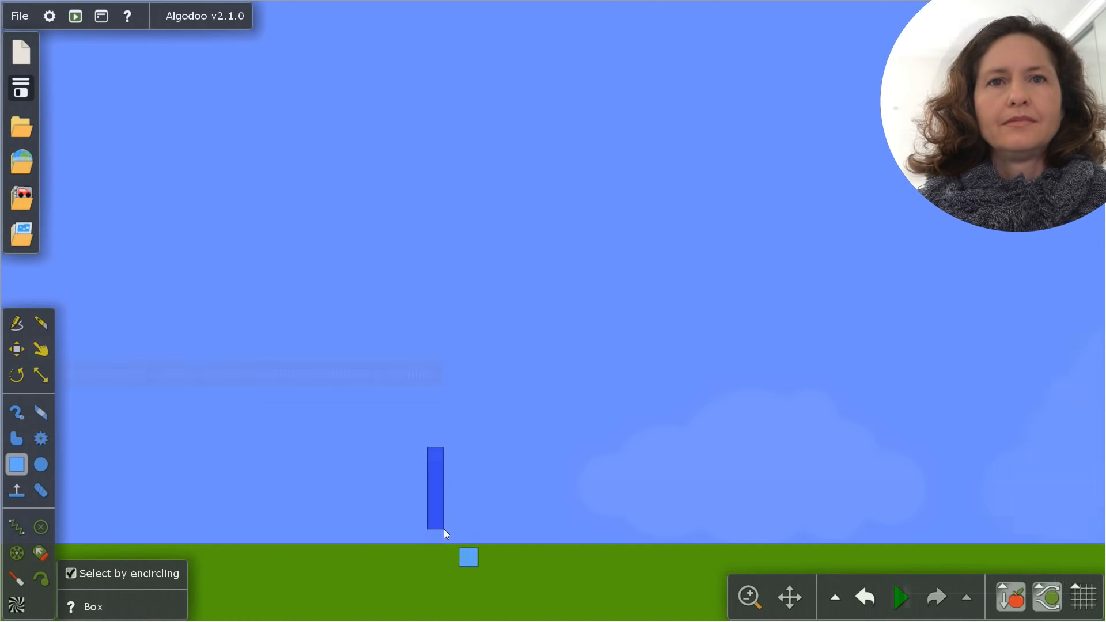
pyautogui.press('space')
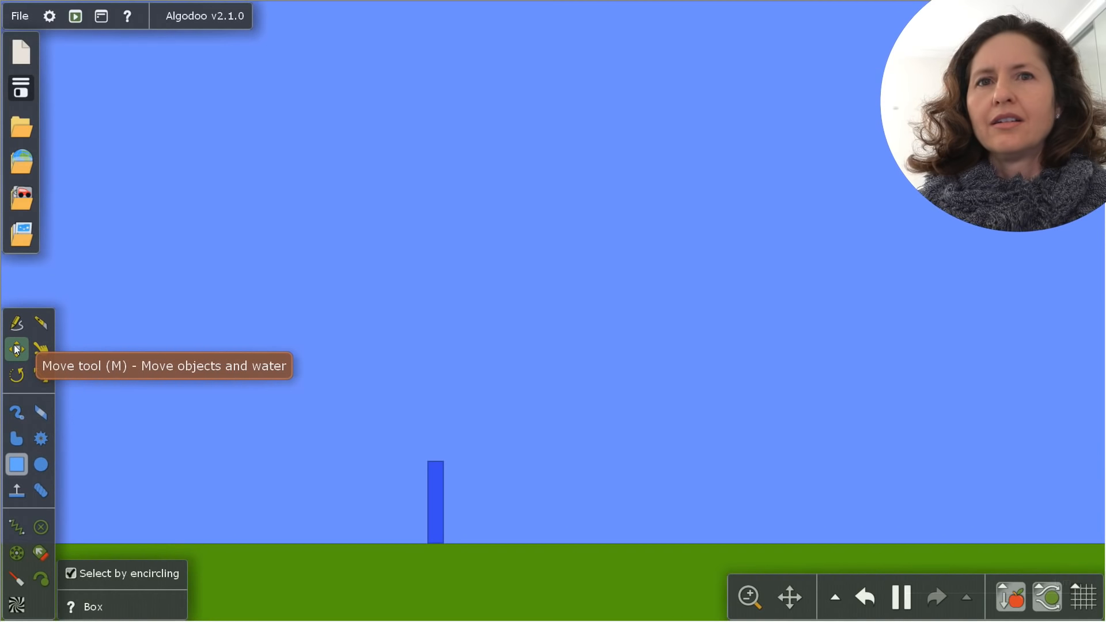
pyautogui.click(432, 487)
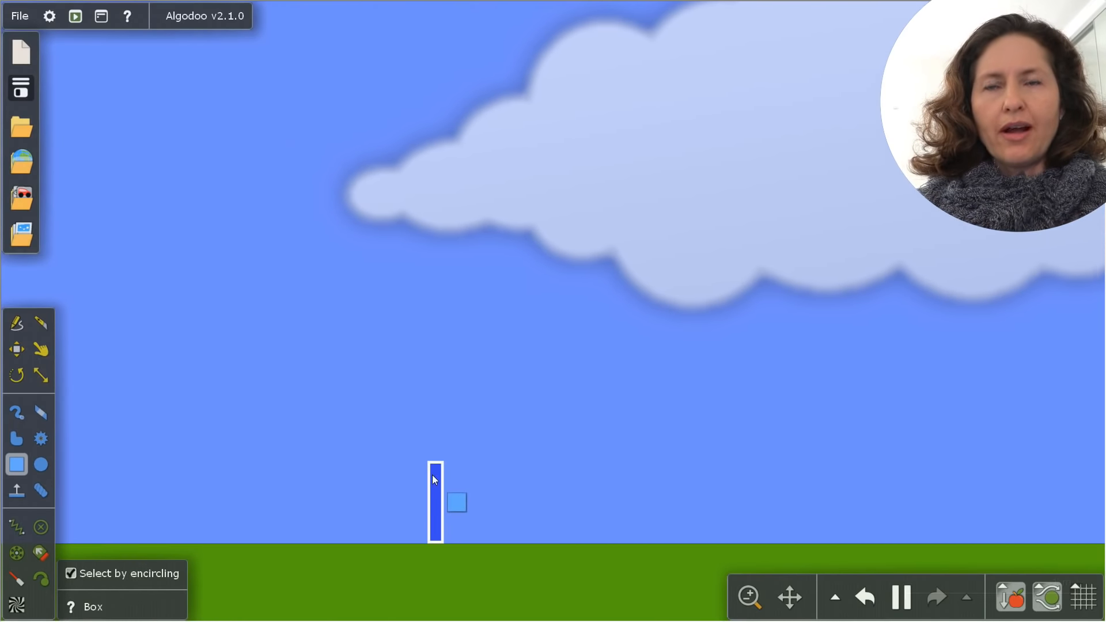
pyautogui.rightClick(433, 479)
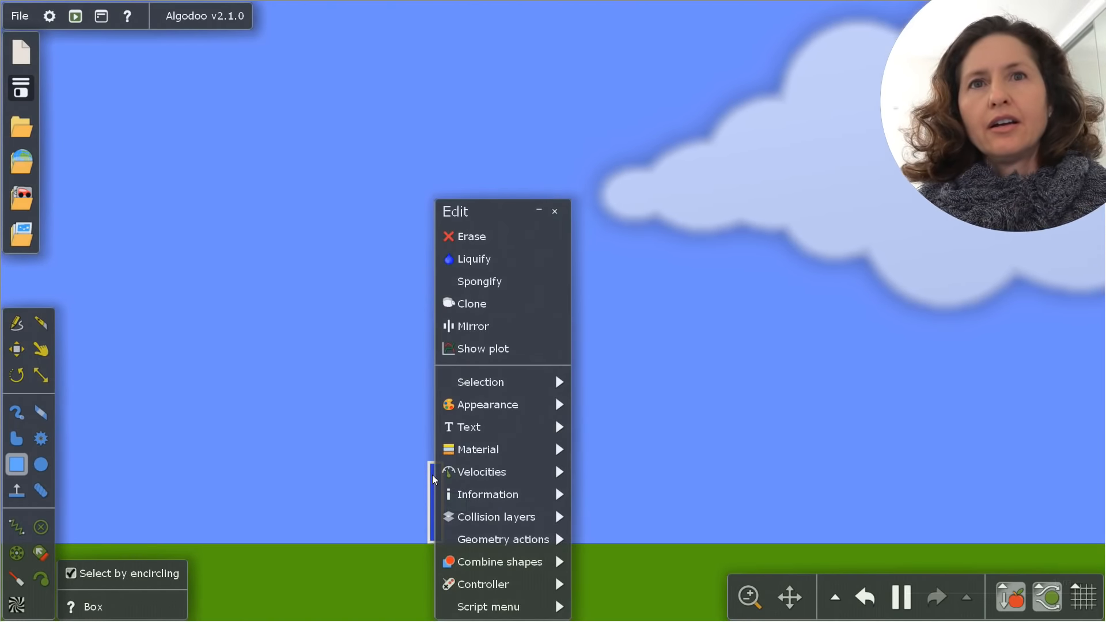
pyautogui.click(480, 382)
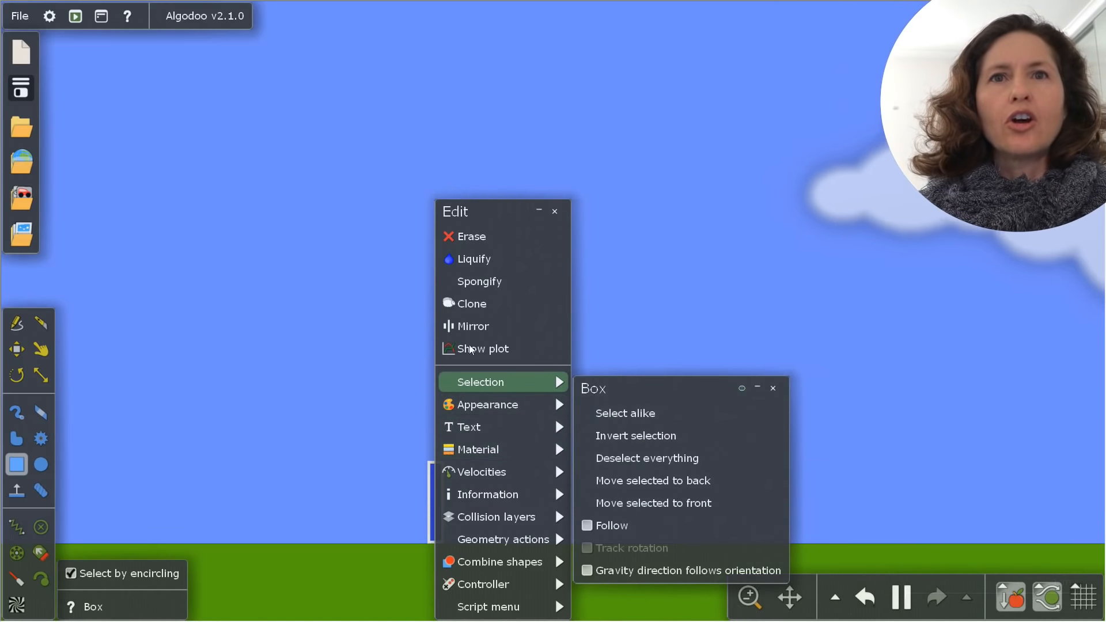
pyautogui.click(477, 304)
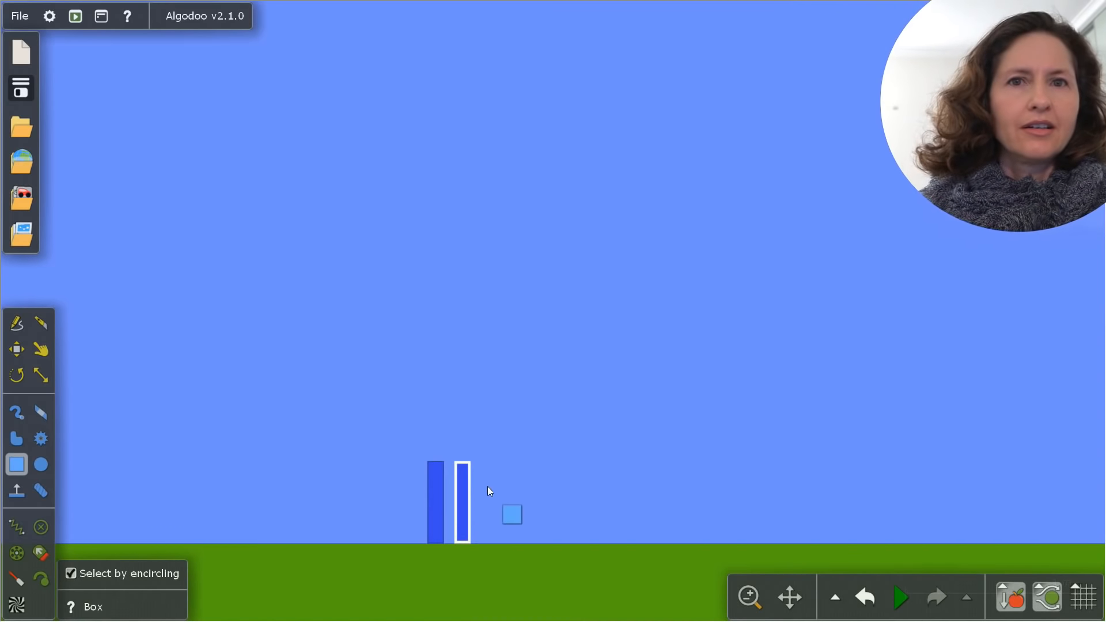
# Build an arch from copies of the narrow box, two uprights with a horizontal beam across, and select the whole arch
pyautogui.click(462, 492)
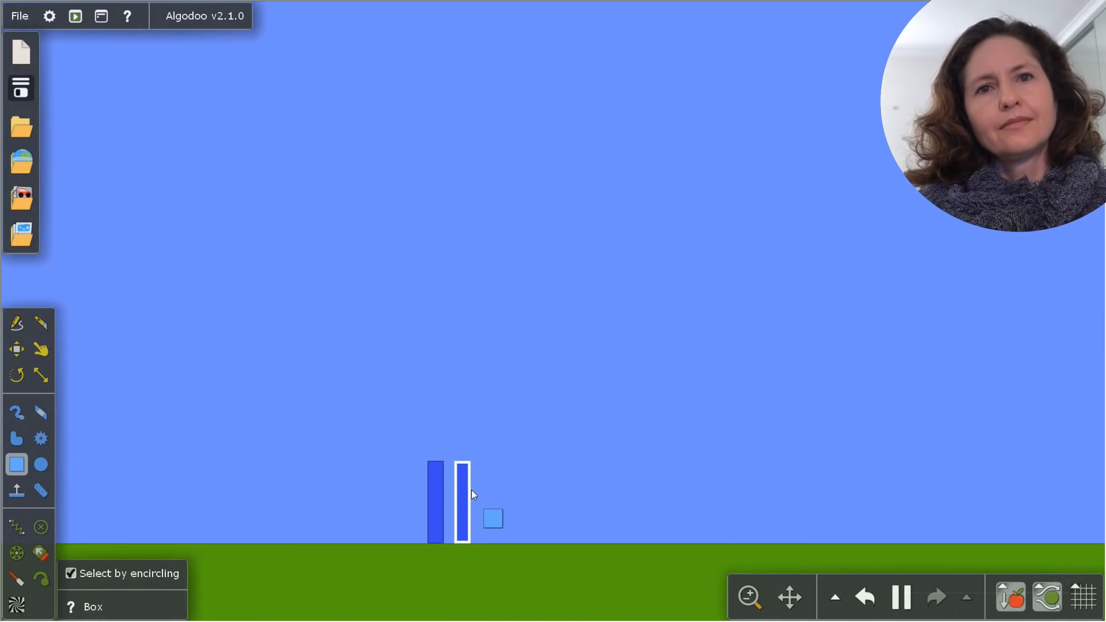
pyautogui.click(525, 479)
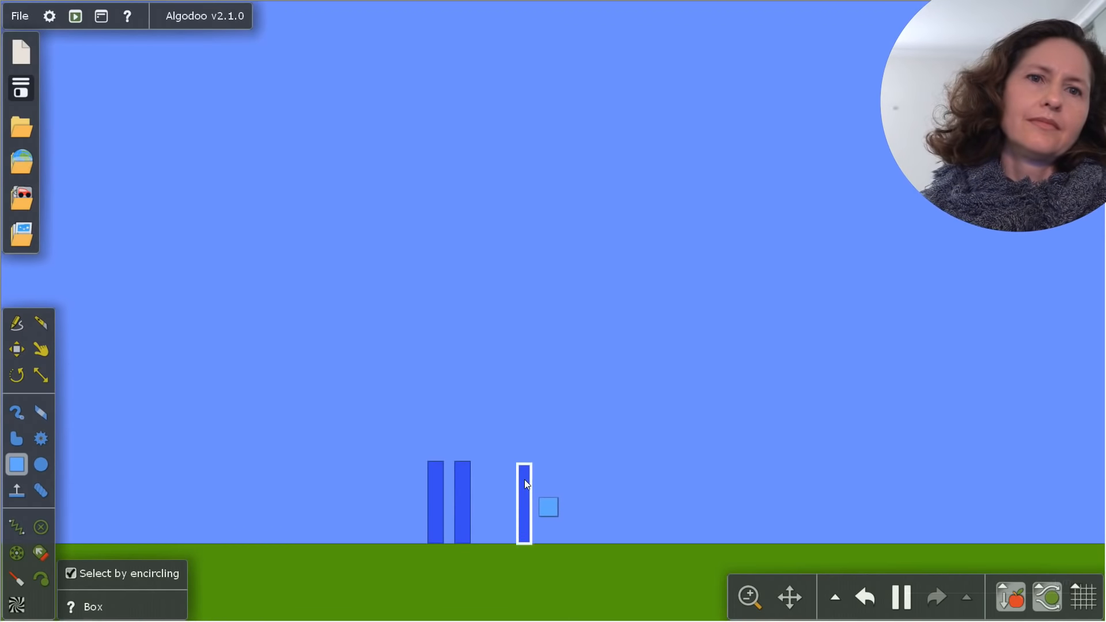
pyautogui.click(593, 475)
pyautogui.click(673, 473)
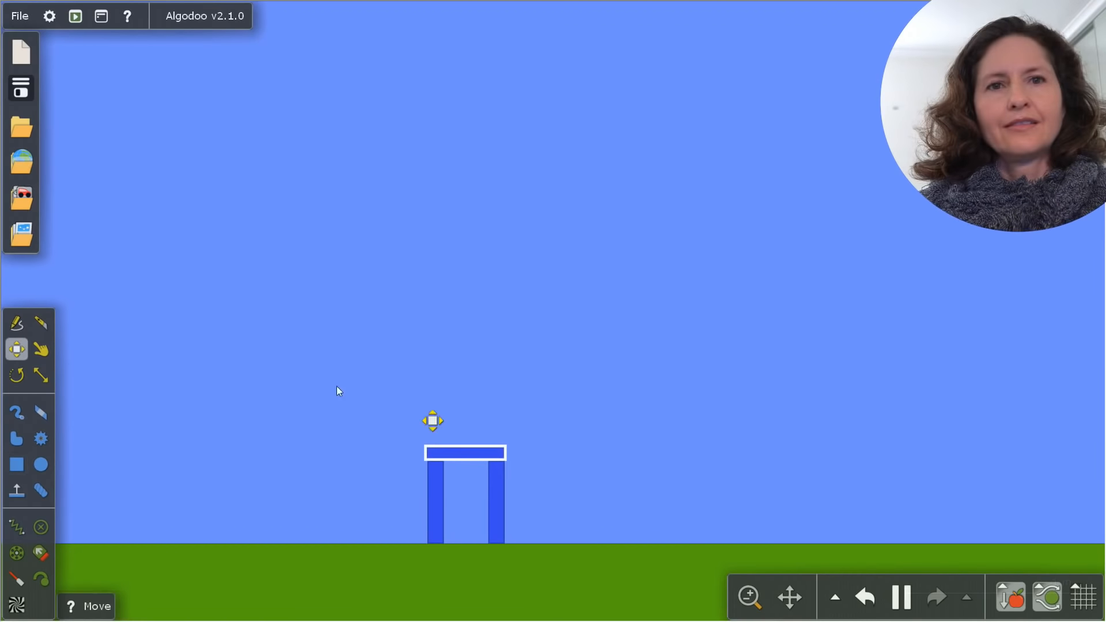
pyautogui.moveTo(388, 425); pyautogui.dragTo(535, 554)
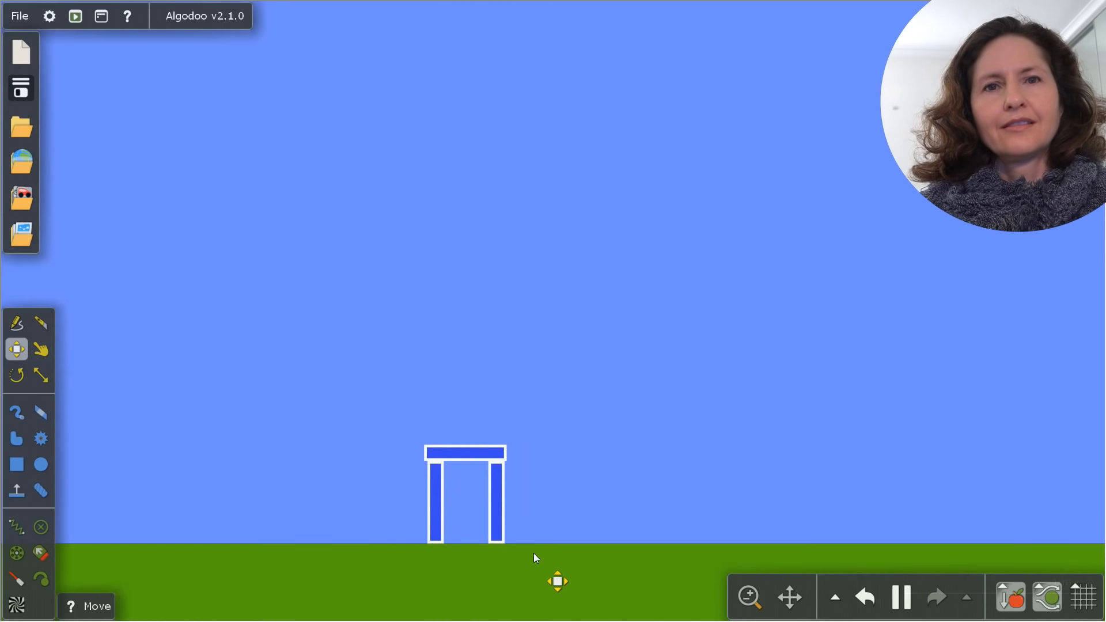
# Try stacking pasted copies of the arch into a three-level pyramid and undo back to the single arch
pyautogui.hotkey('ctrl', 'v')
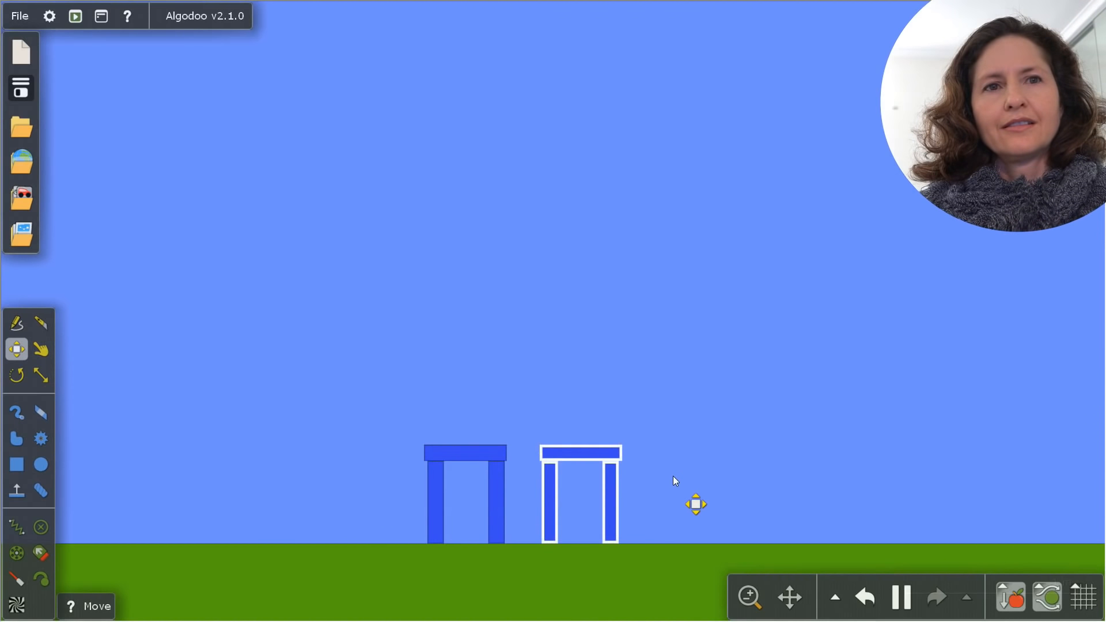
pyautogui.hotkey('ctrl', 'v')
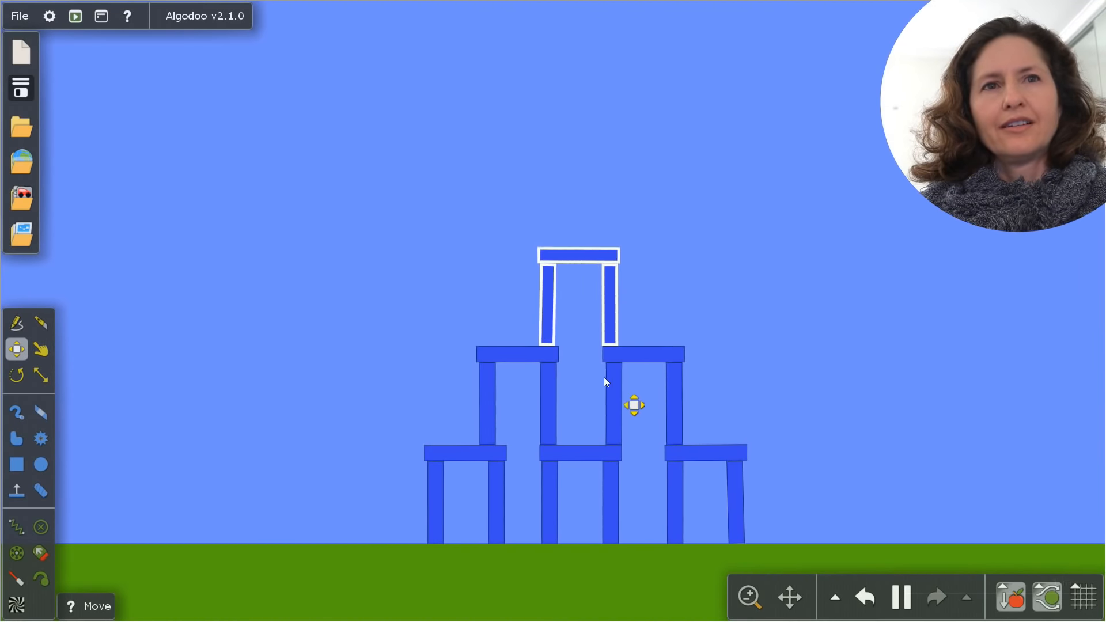
pyautogui.hotkey('ctrl', 'z')
pyautogui.hotkey('ctrl', 'z')
pyautogui.hotkey('ctrl', 'z')
pyautogui.hotkey('ctrl', 'z')
pyautogui.hotkey('ctrl', 'z')
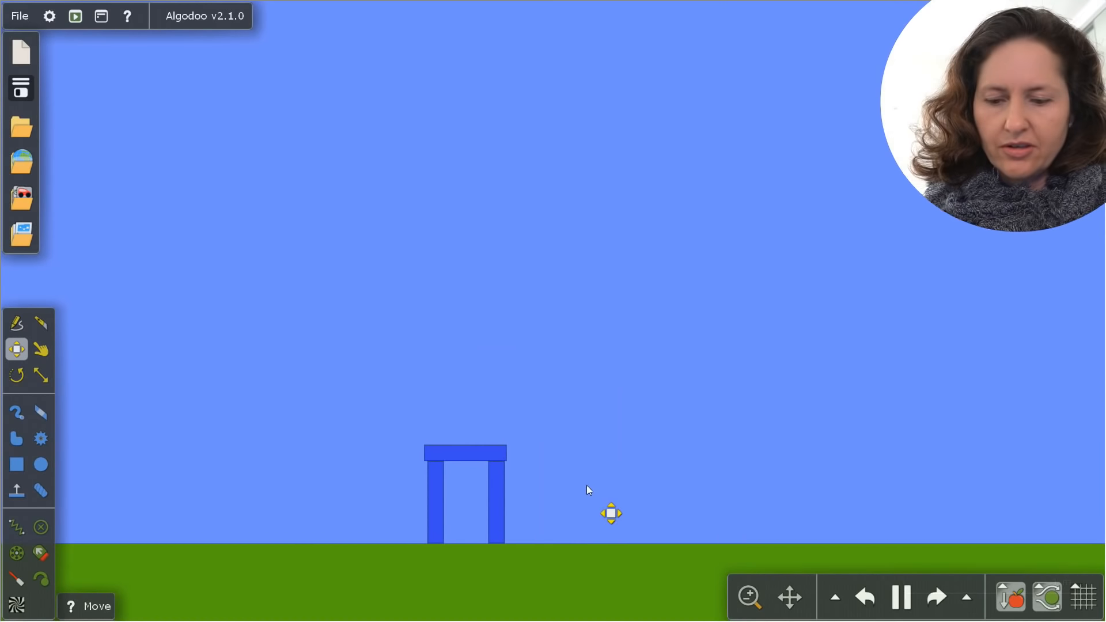
# Paste copies of the arch into a four-level pyramid with four, three, two and one arches, undoing any collapse
pyautogui.hotkey('ctrl', 'v')
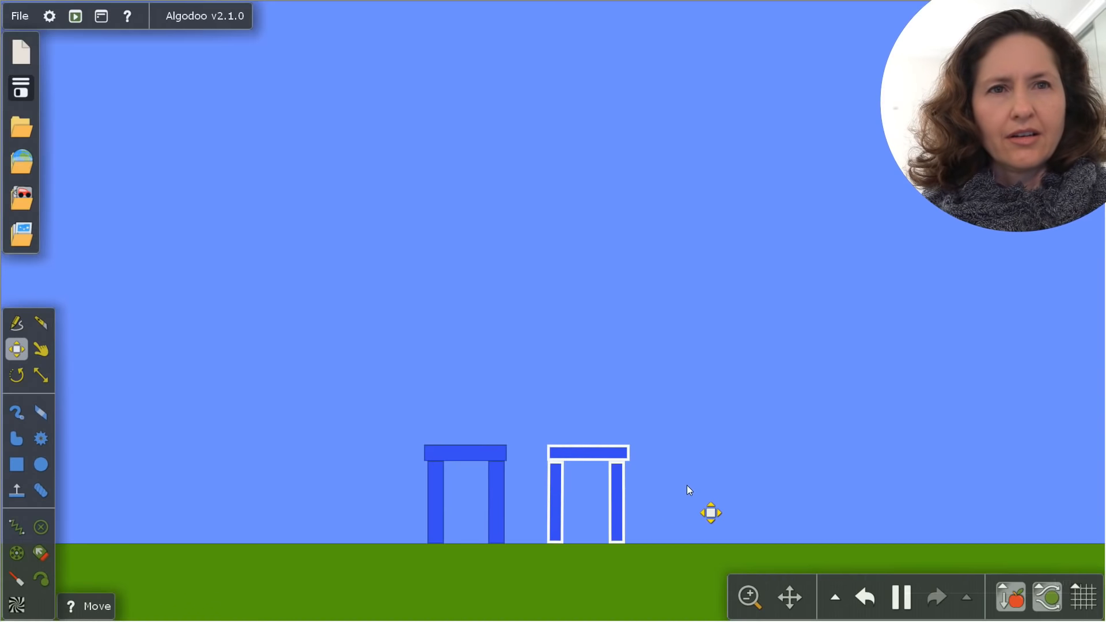
pyautogui.hotkey('ctrl', 'v')
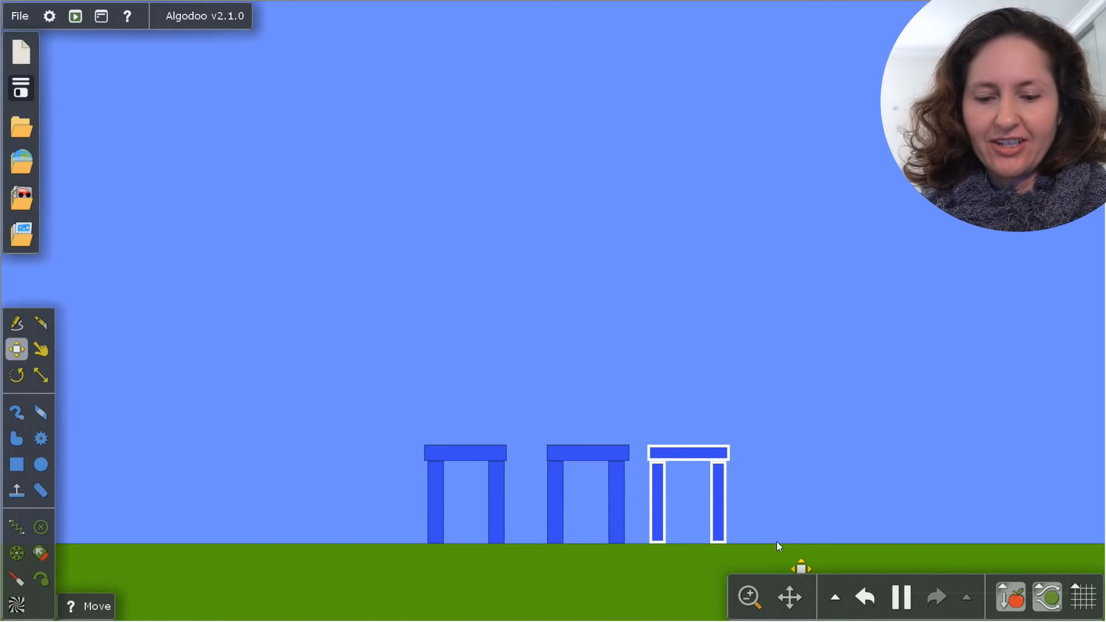
pyautogui.hotkey('ctrl', 'v')
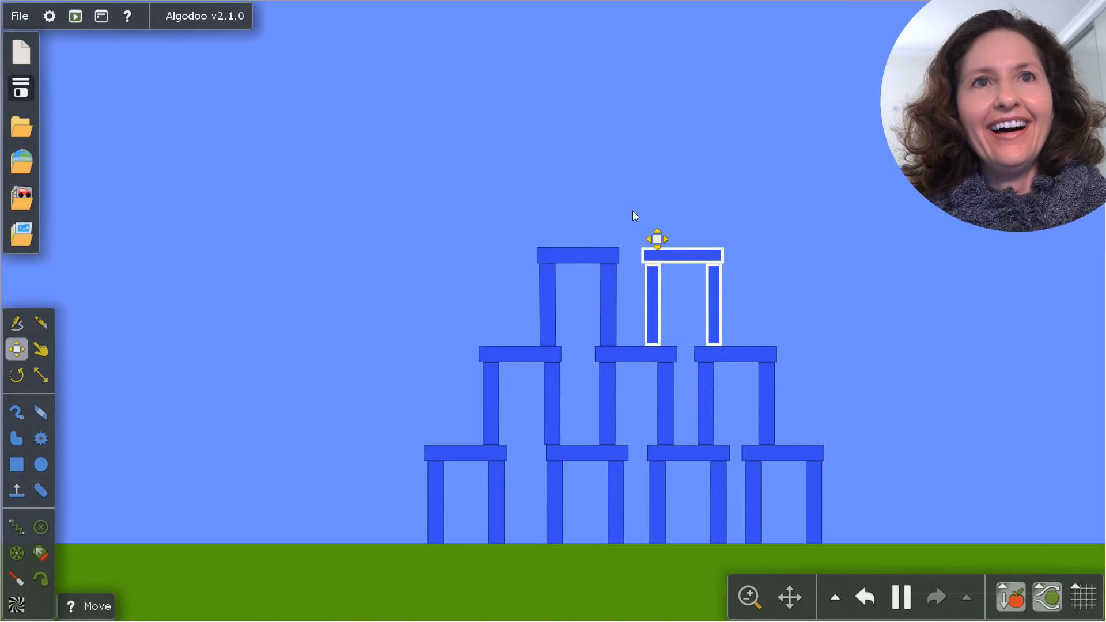
pyautogui.hotkey('ctrl', 'v')
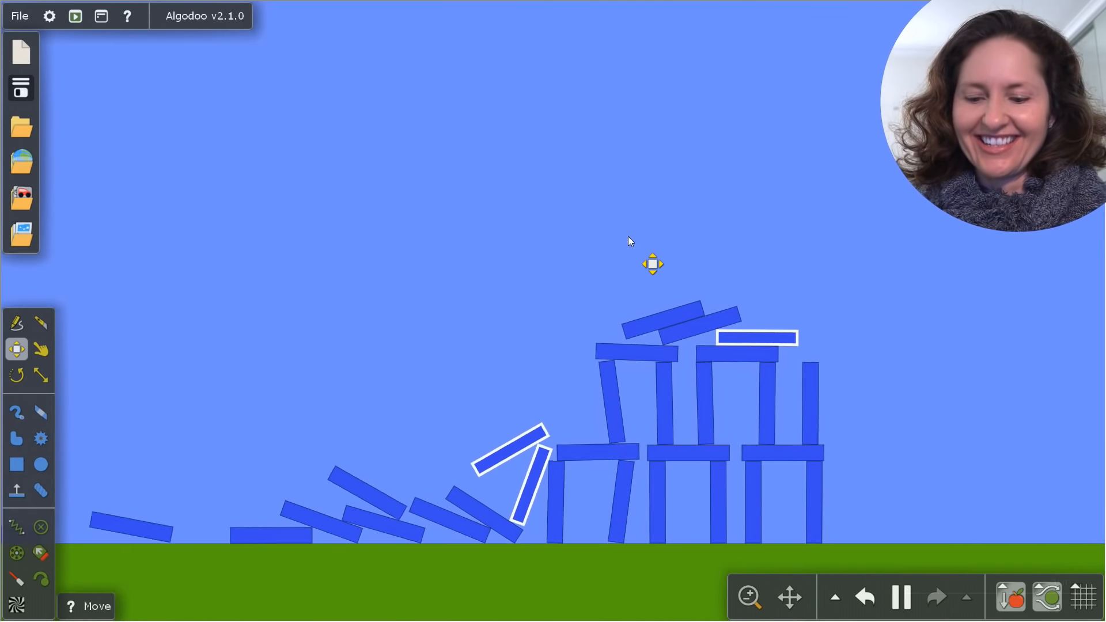
pyautogui.hotkey('ctrl', 'z')
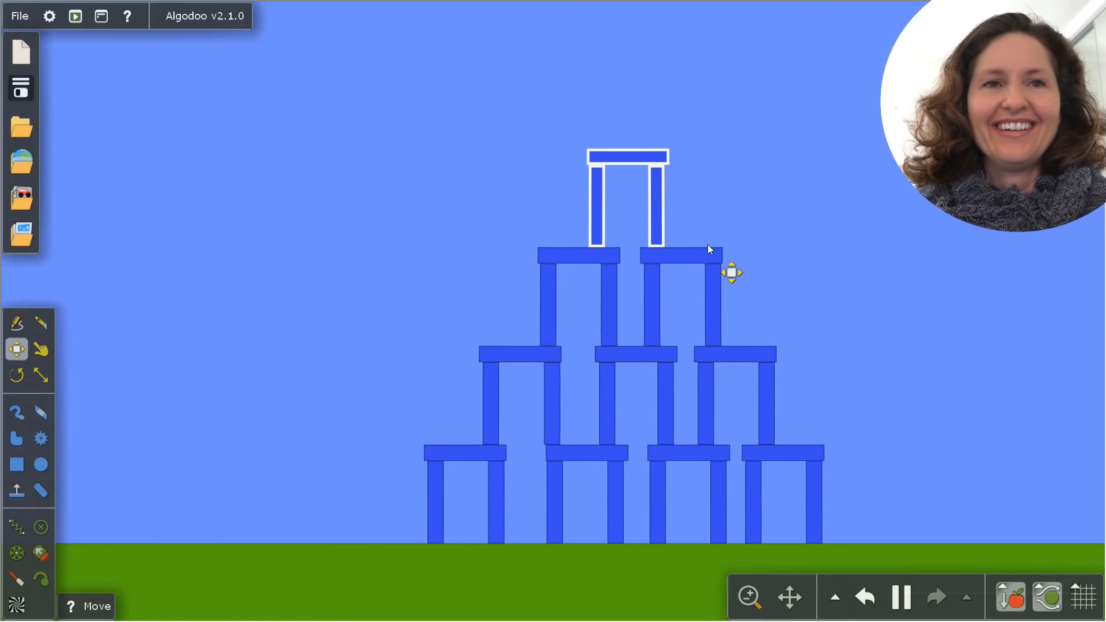
# Draw a small ball above the ground beside the pyramid and a tiny circle on the same ball
pyautogui.click(41, 465)
pyautogui.moveTo(203, 442); pyautogui.dragTo(192, 452)
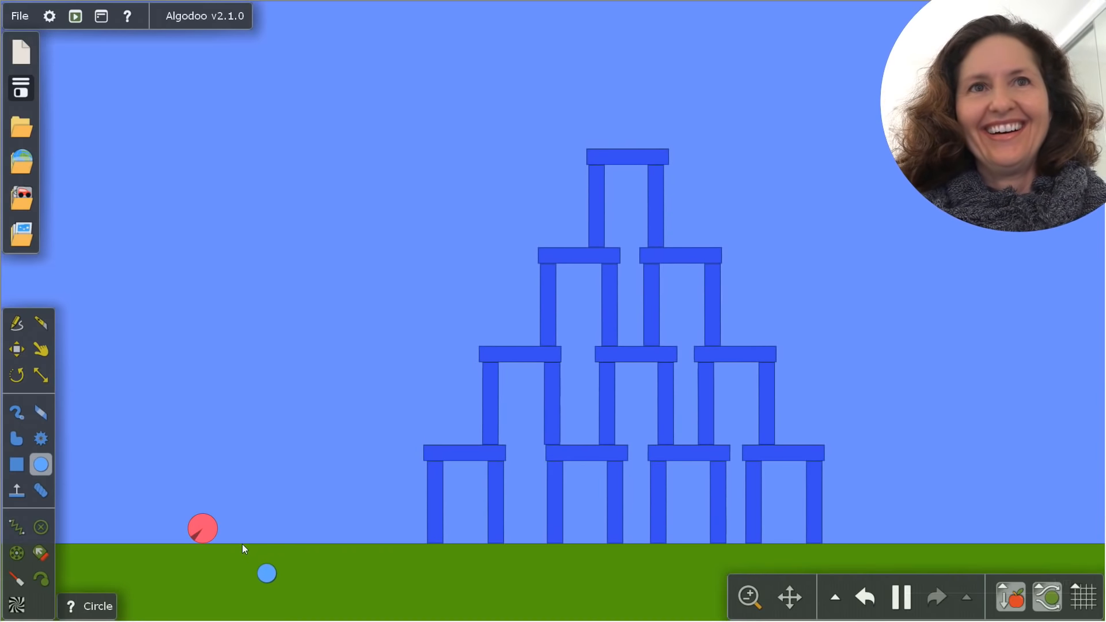
pyautogui.moveTo(205, 523)
pyautogui.mouseDown()
pyautogui.moveTo(147, 409)
pyautogui.moveTo(177, 516)
pyautogui.moveTo(201, 521)
pyautogui.mouseUp()
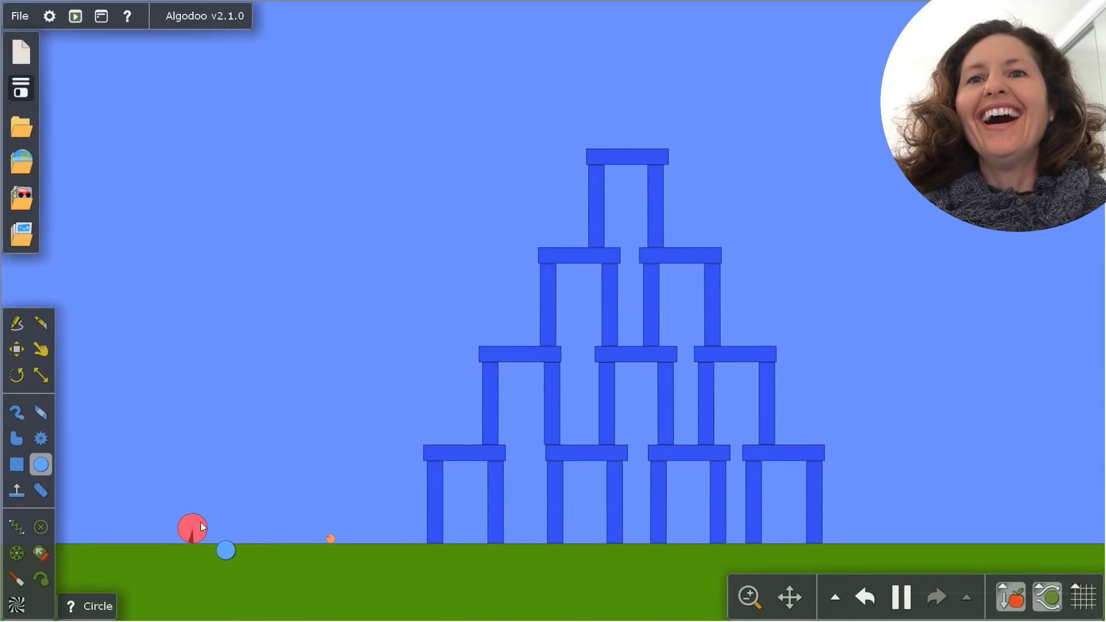
# Throw the large dark blue ball at the pyramid's base twice with the Drag tool, undoing each throw
pyautogui.press('d')
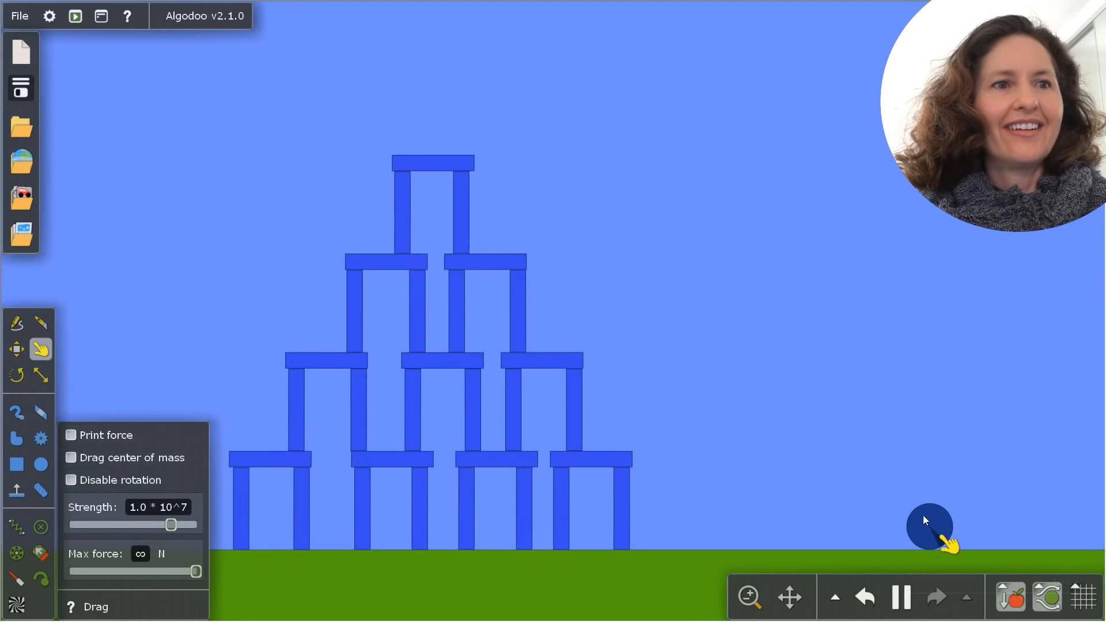
pyautogui.moveTo(920, 512); pyautogui.dragTo(229, 577)
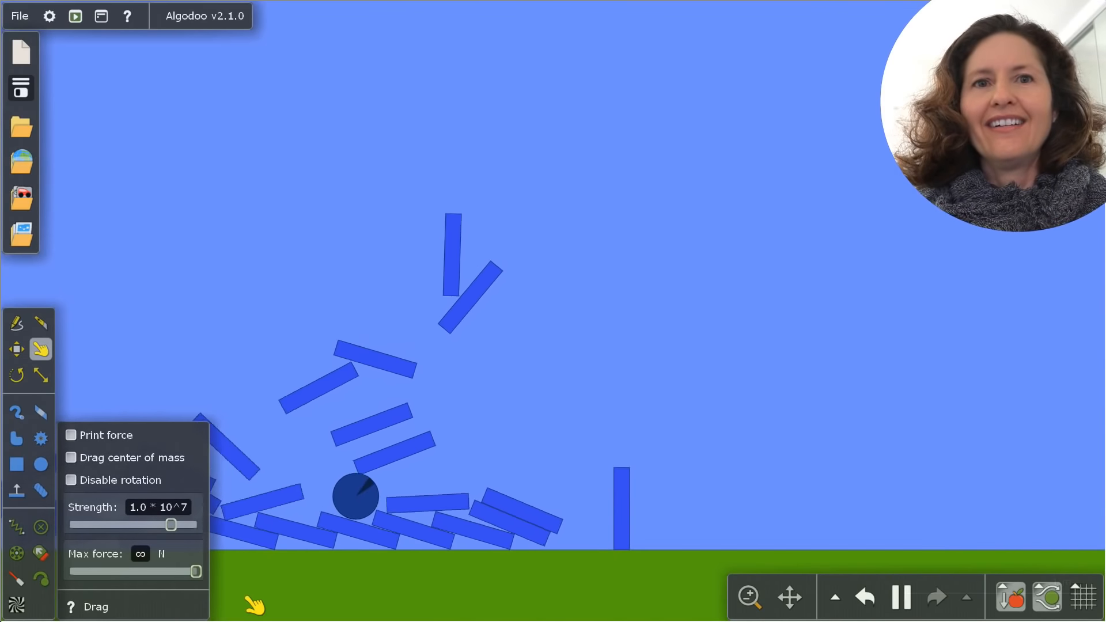
pyautogui.hotkey('ctrl', 'z')
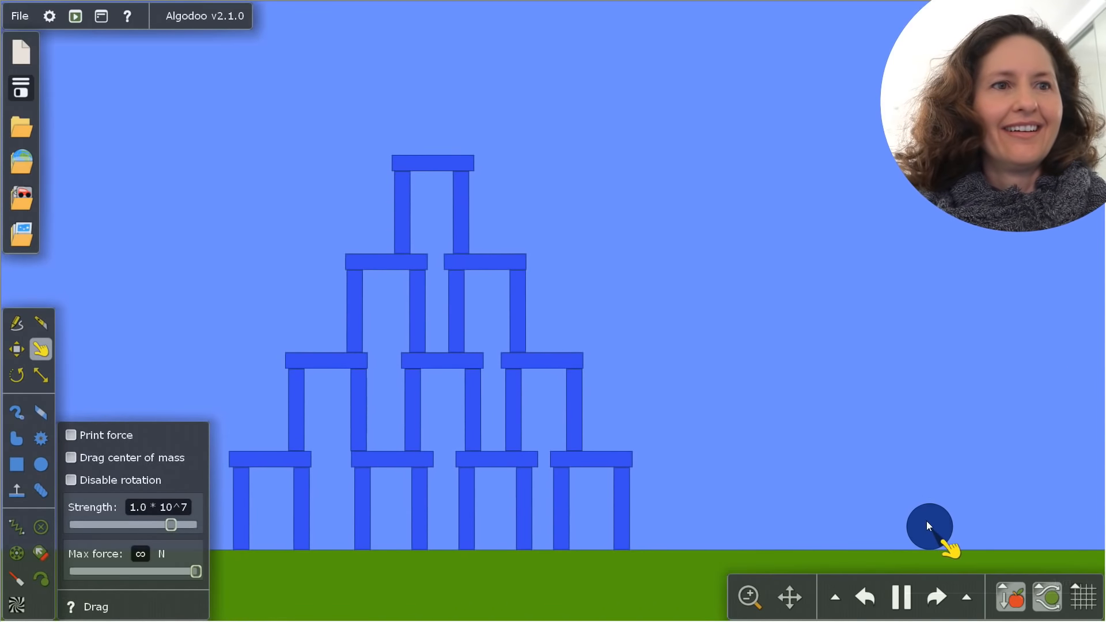
pyautogui.moveTo(926, 521); pyautogui.dragTo(872, 403)
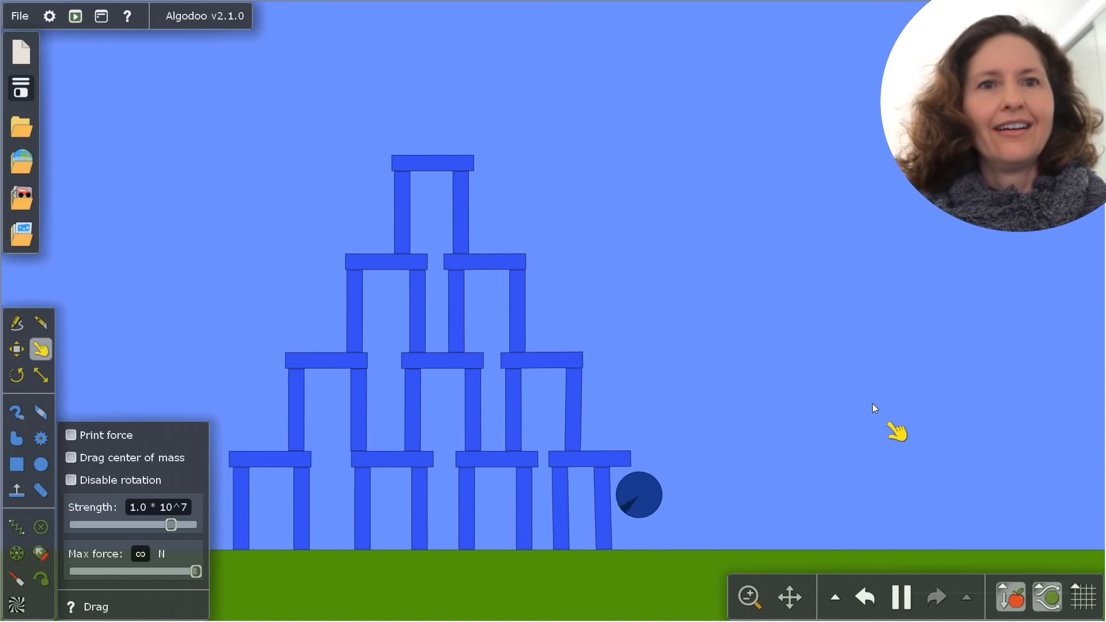
pyautogui.hotkey('ctrl', 'z')
# Fling the dark blue ball upward and towards the pyramid two more times, restoring the scene after each throw
pyautogui.moveTo(949, 494); pyautogui.dragTo(722, 152)
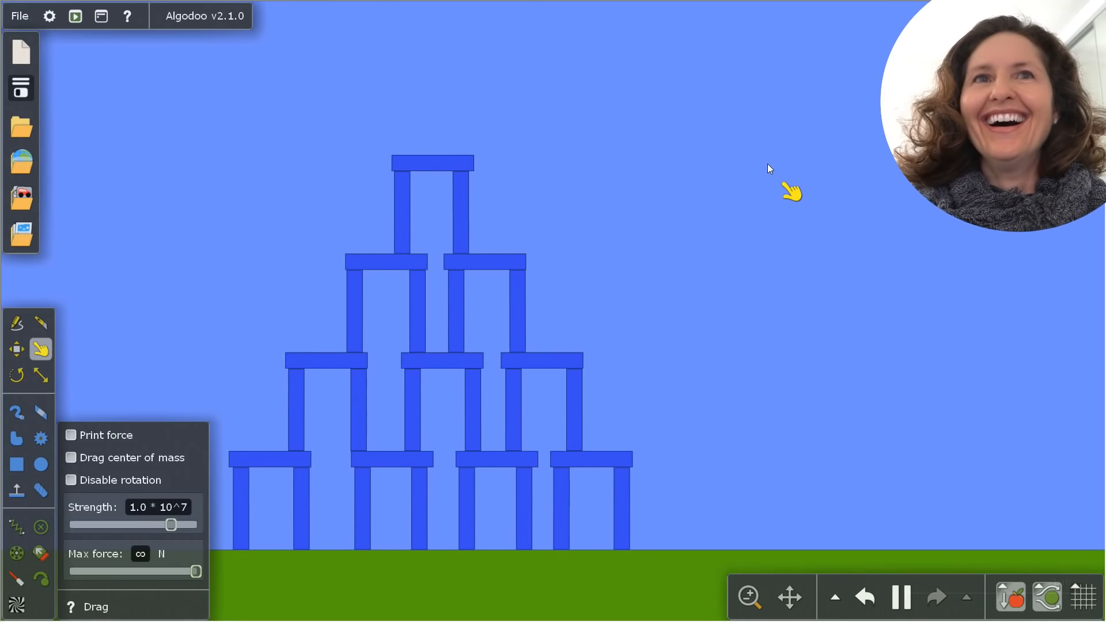
pyautogui.hotkey('ctrl', 'z')
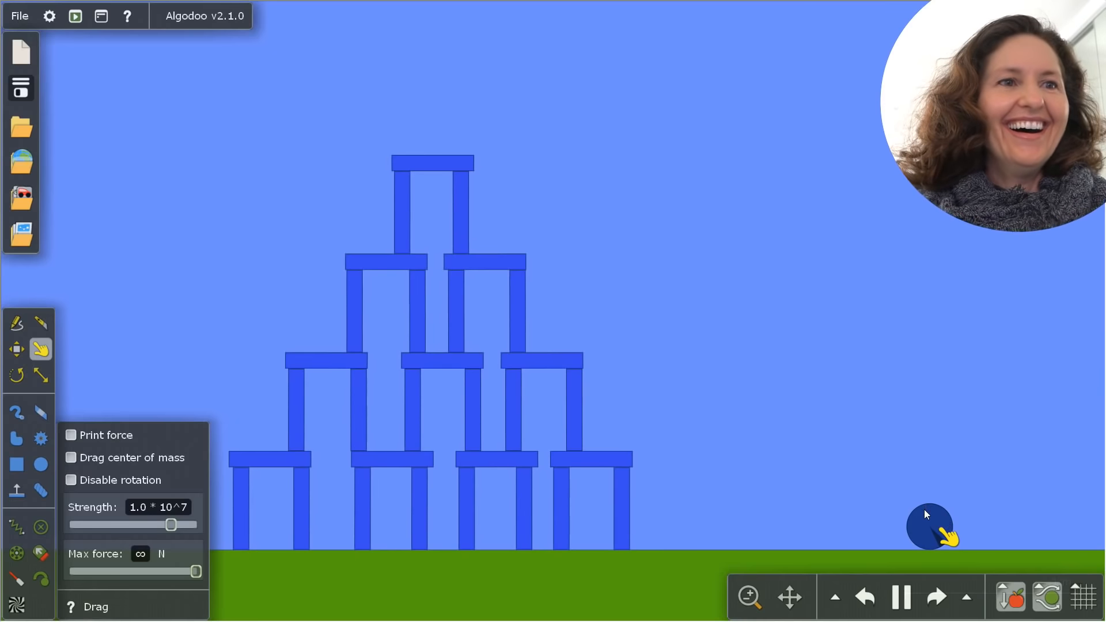
pyautogui.moveTo(925, 510); pyautogui.dragTo(792, 402)
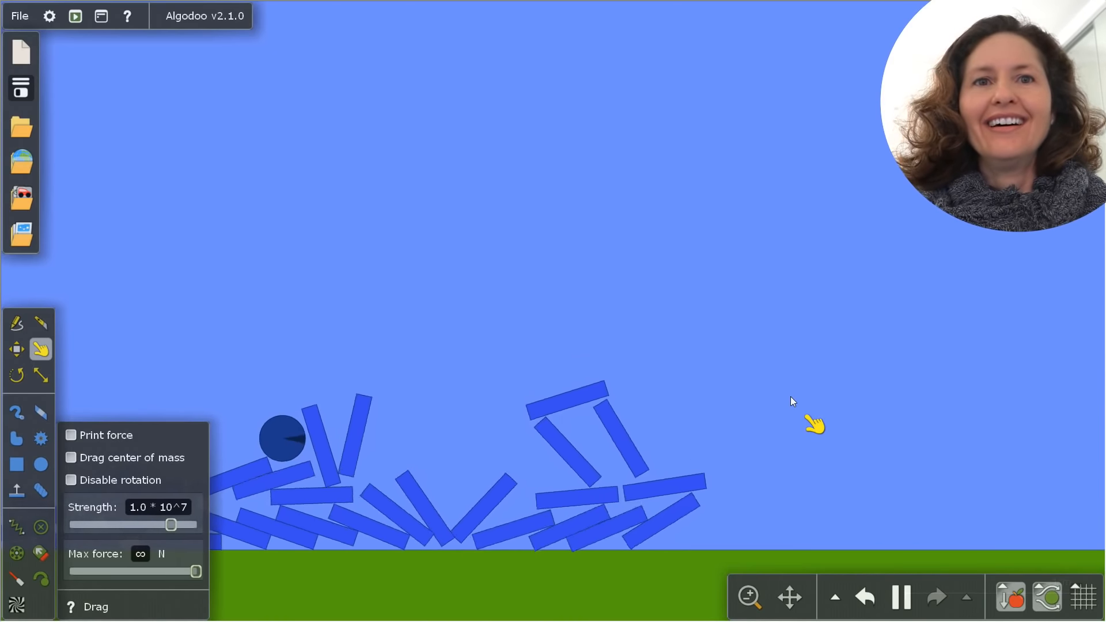
pyautogui.hotkey('ctrl', 'z')
# Slice diagonally through the pyramid with the Knife tool and undo the cut
pyautogui.press('k')
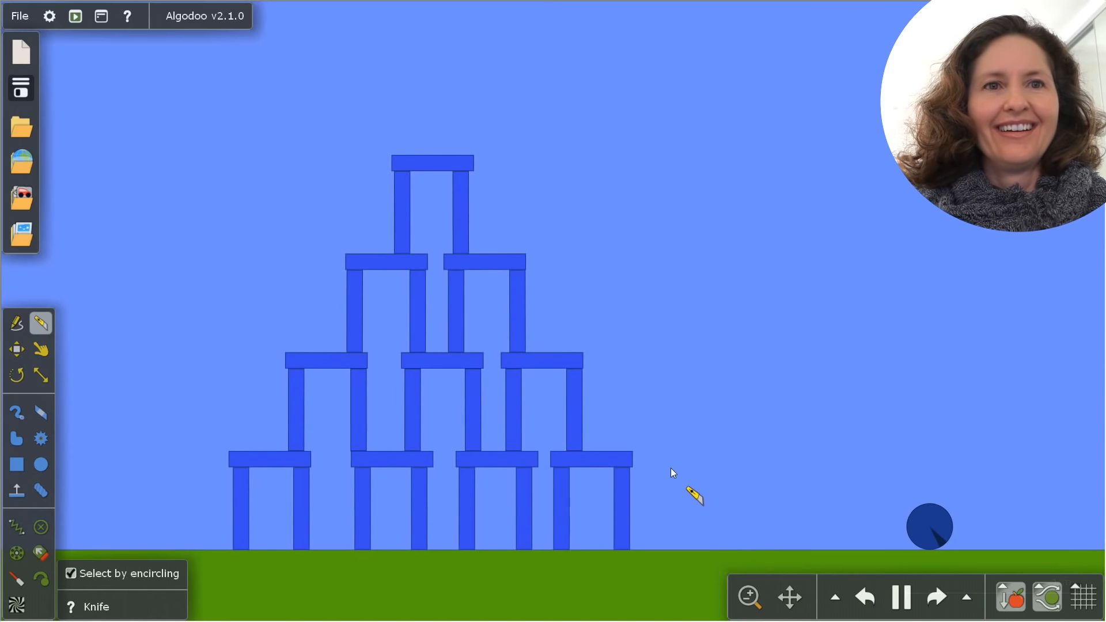
pyautogui.moveTo(566, 508); pyautogui.dragTo(236, 298)
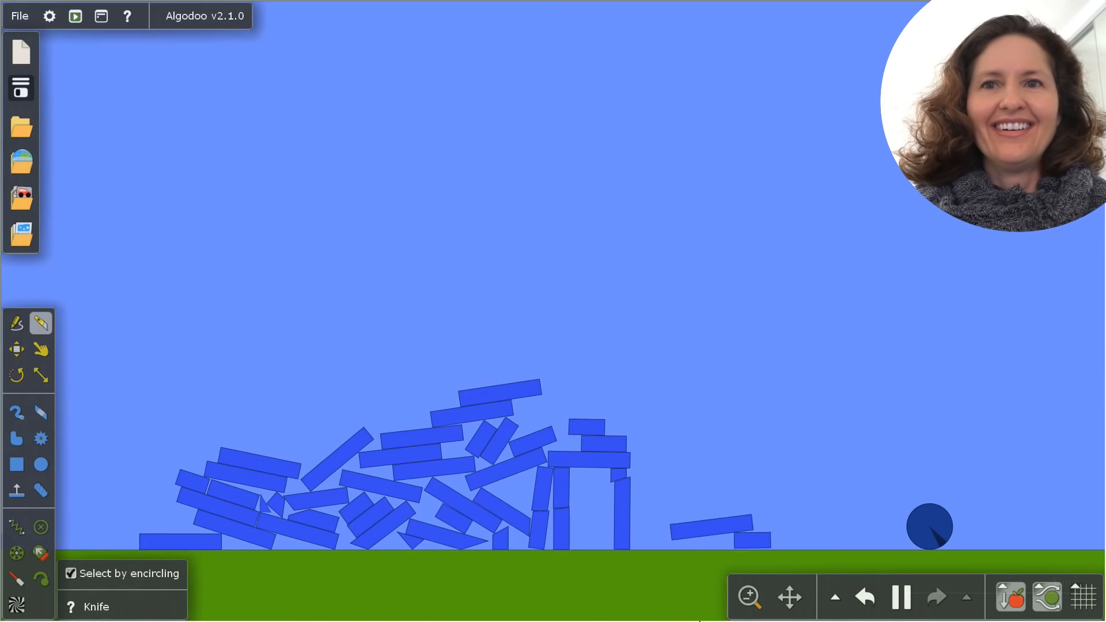
pyautogui.hotkey('ctrl', 'z')
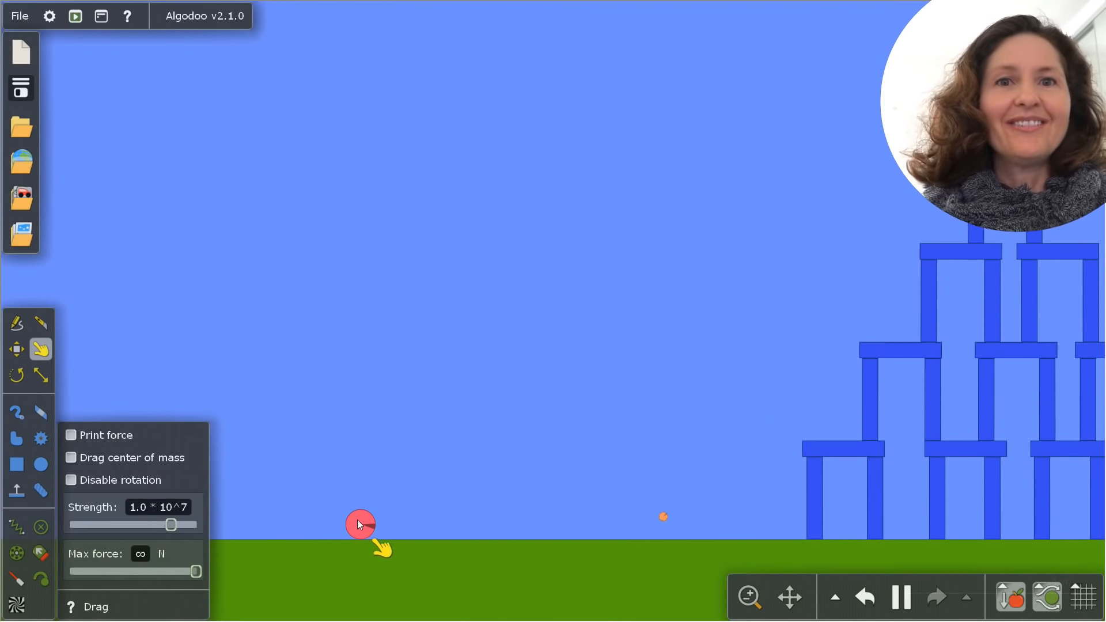
# Throw the small red ball and large, newly drawn circles at the pyramid to knock it down, and undo the last change
pyautogui.moveTo(357, 519); pyautogui.dragTo(235, 345)
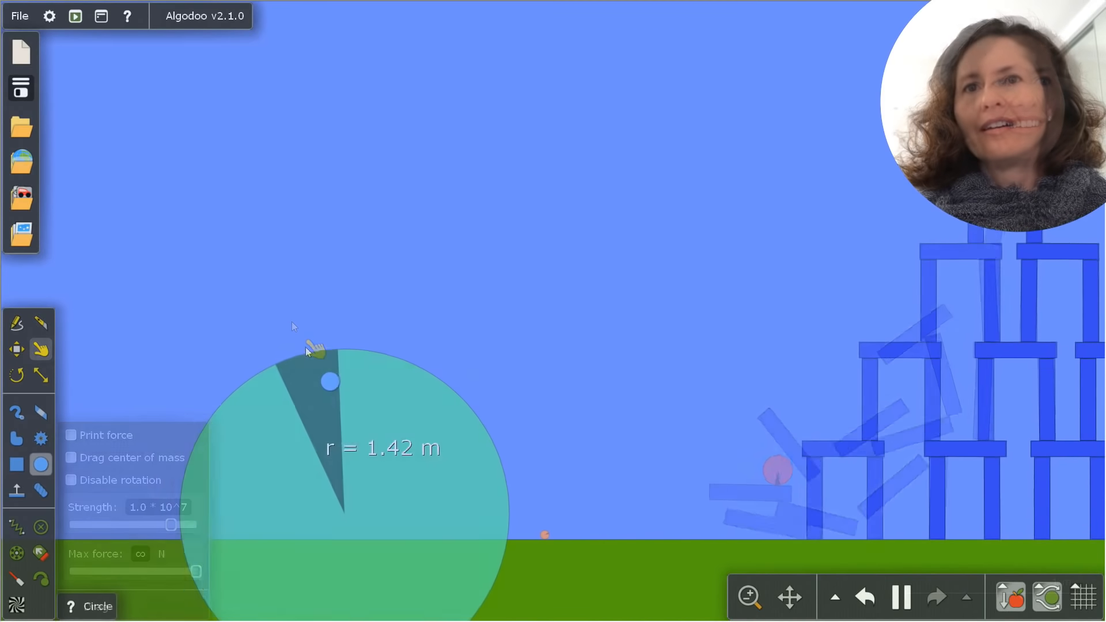
pyautogui.moveTo(301, 350); pyautogui.dragTo(271, 255)
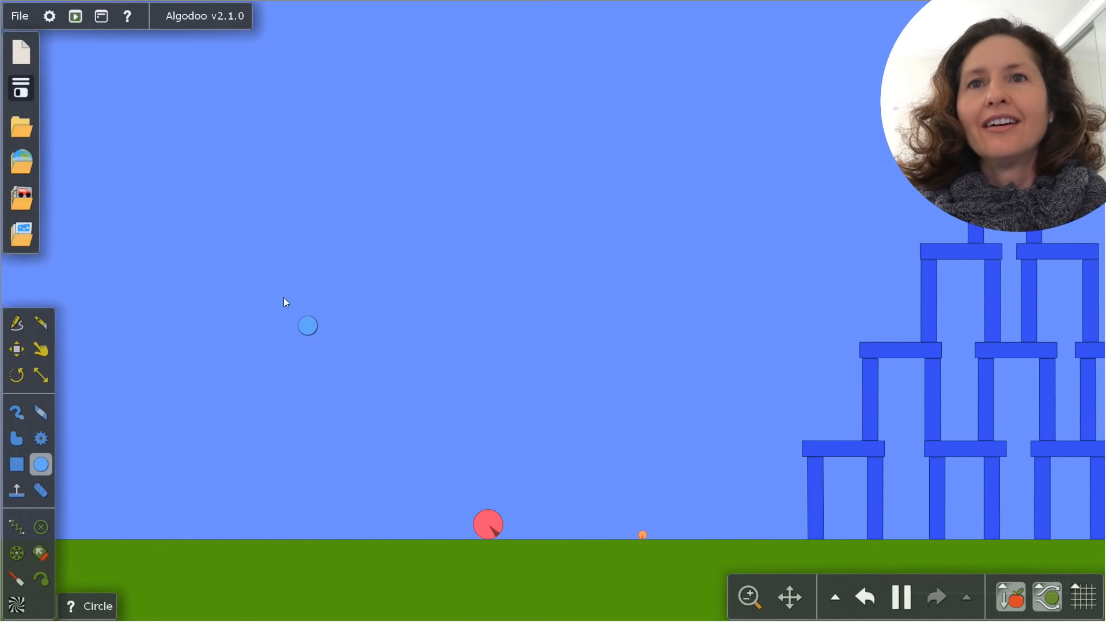
pyautogui.moveTo(283, 298); pyautogui.dragTo(356, 471)
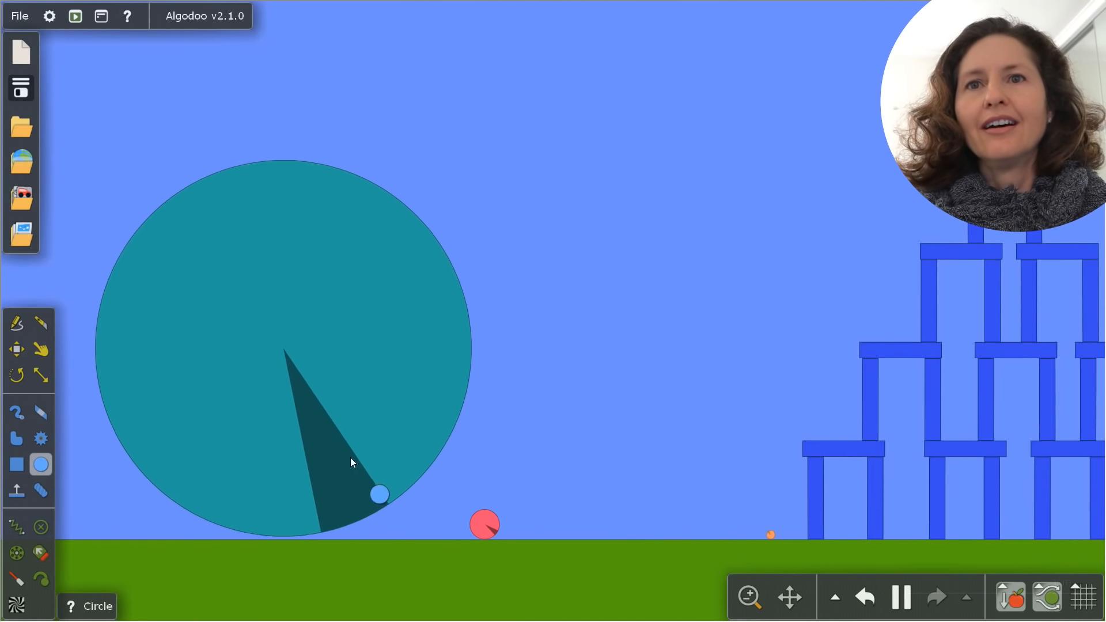
pyautogui.moveTo(229, 357); pyautogui.dragTo(811, 284)
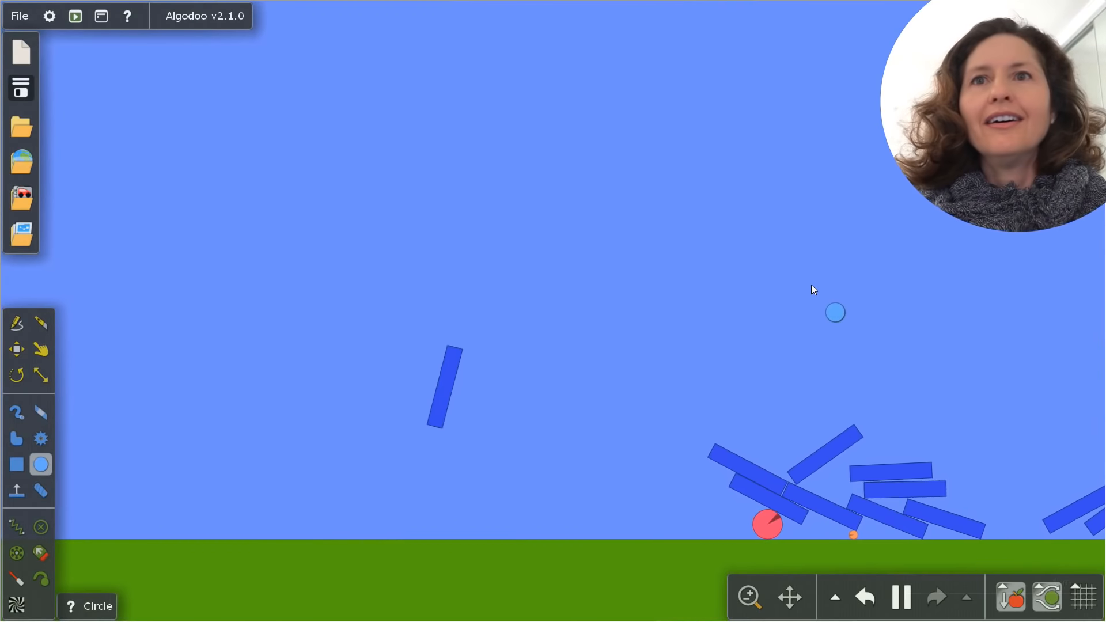
pyautogui.hotkey('ctrl', 'z')
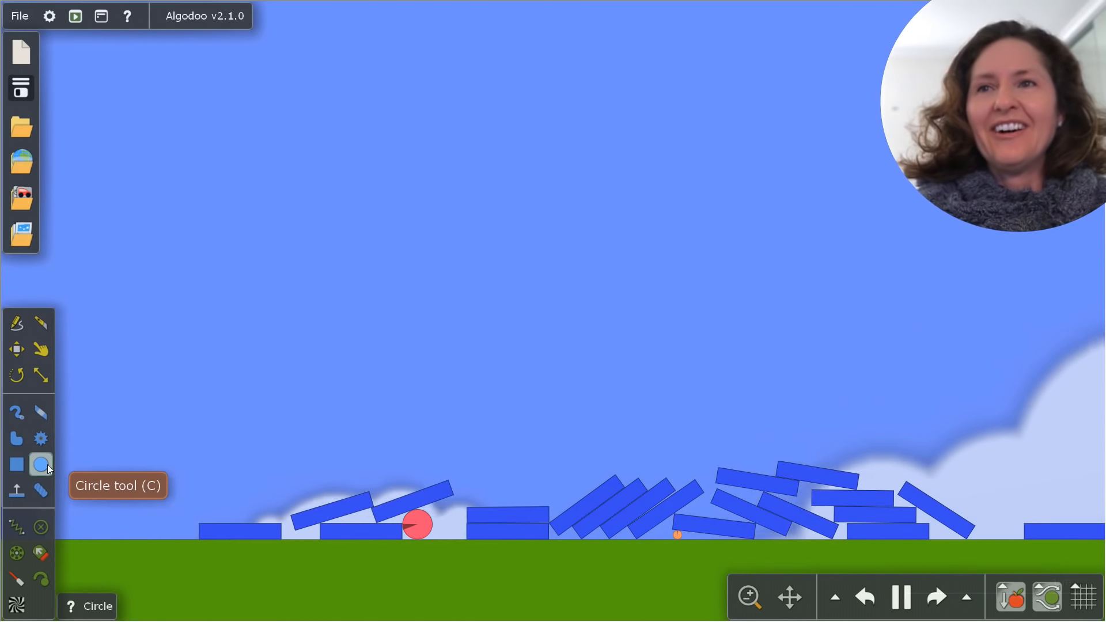
# Start a new scene with the Default palette and draw a wide, low box resting on the ground
pyautogui.click(26, 51)
pyautogui.click(69, 85)
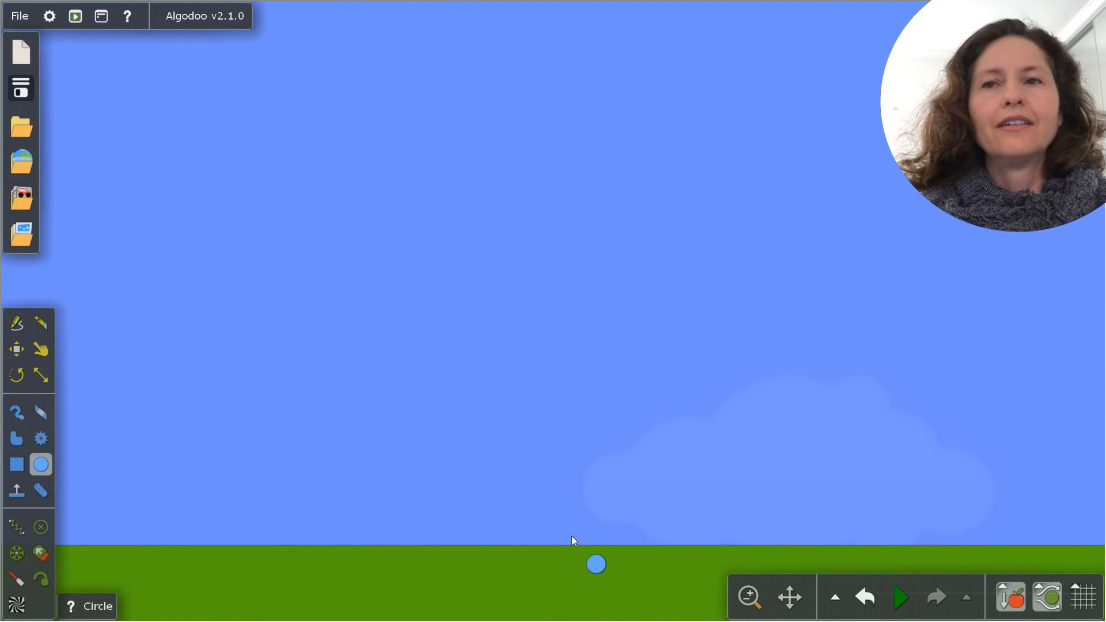
pyautogui.click(17, 465)
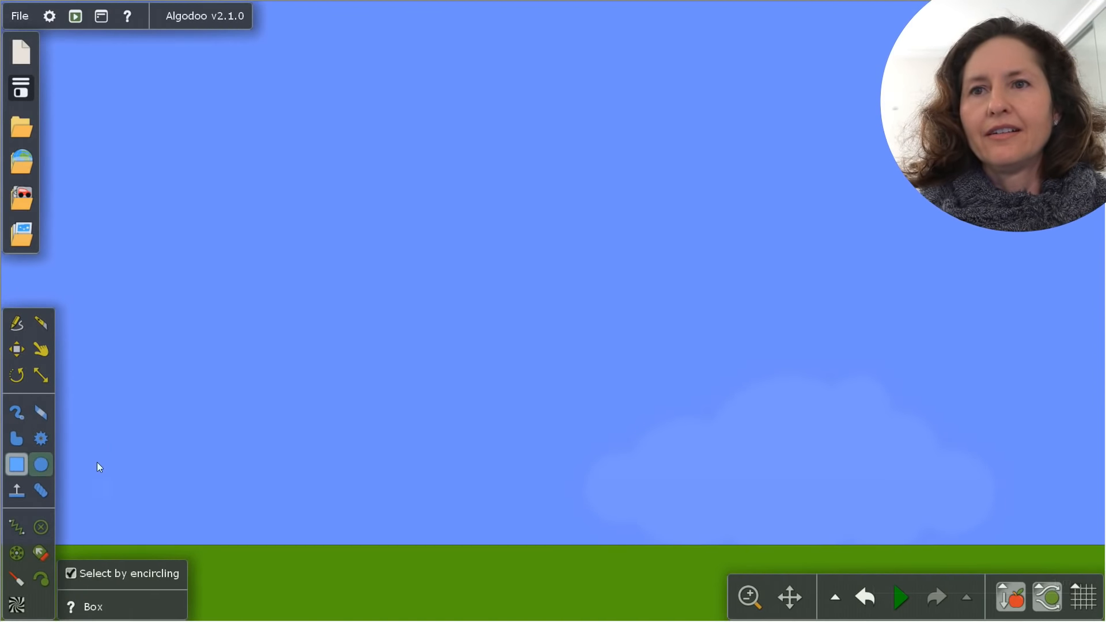
pyautogui.moveTo(320, 475); pyautogui.dragTo(752, 545)
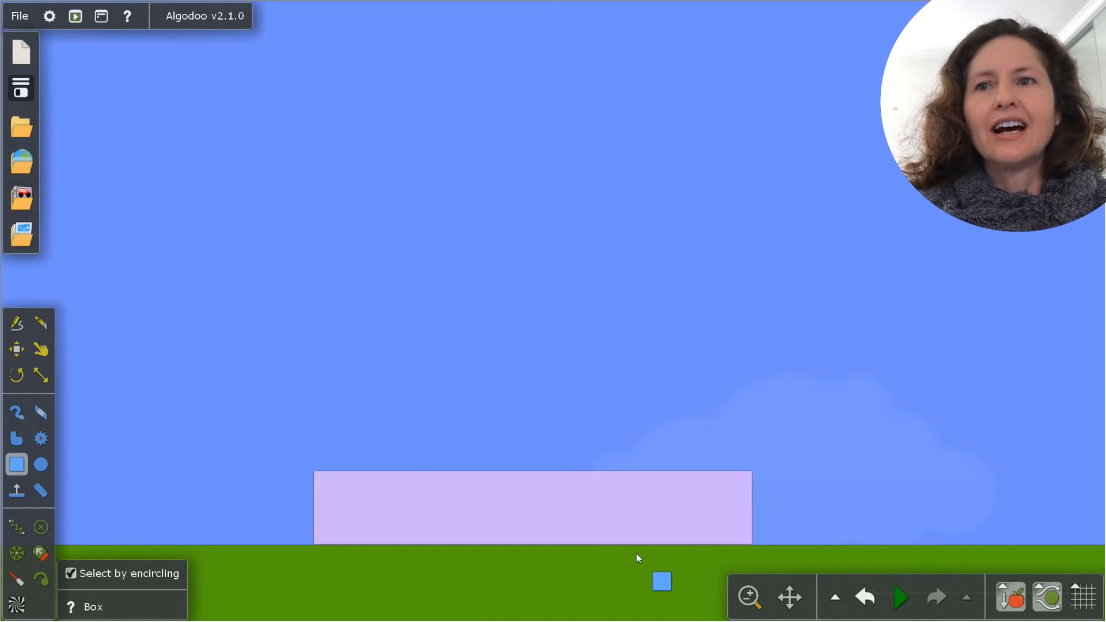
# Run the simulation, cut a shallow curve into the top of the box with the Knife tool, and fling the cut piece away
pyautogui.press('space')
pyautogui.press('k')
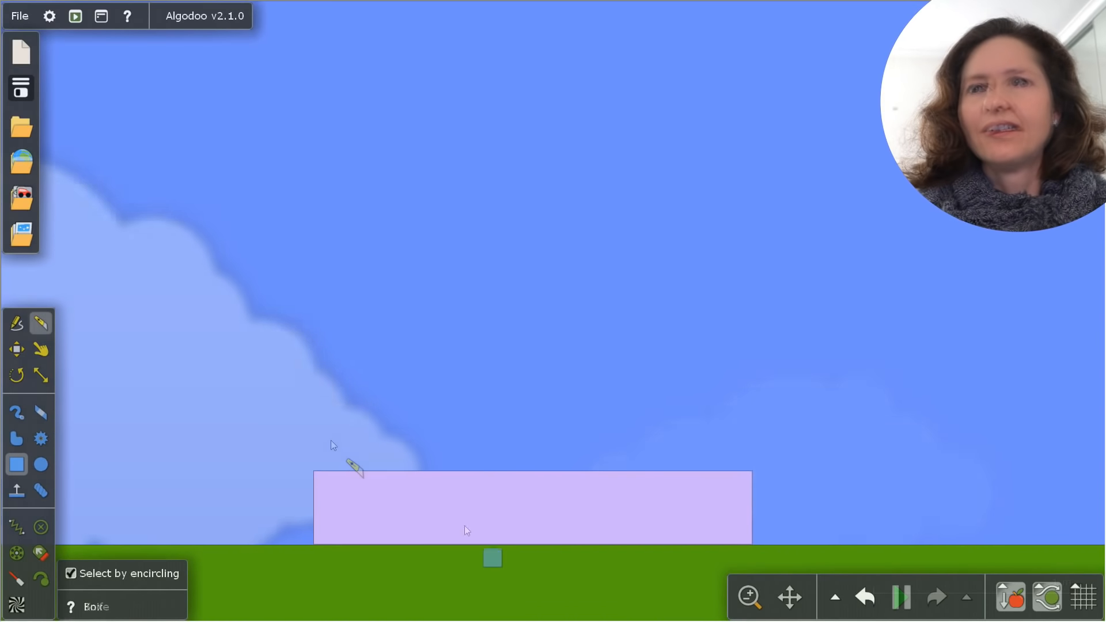
pyautogui.moveTo(330, 440)
pyautogui.mouseDown()
pyautogui.moveTo(396, 467)
pyautogui.moveTo(694, 444)
pyautogui.mouseUp()
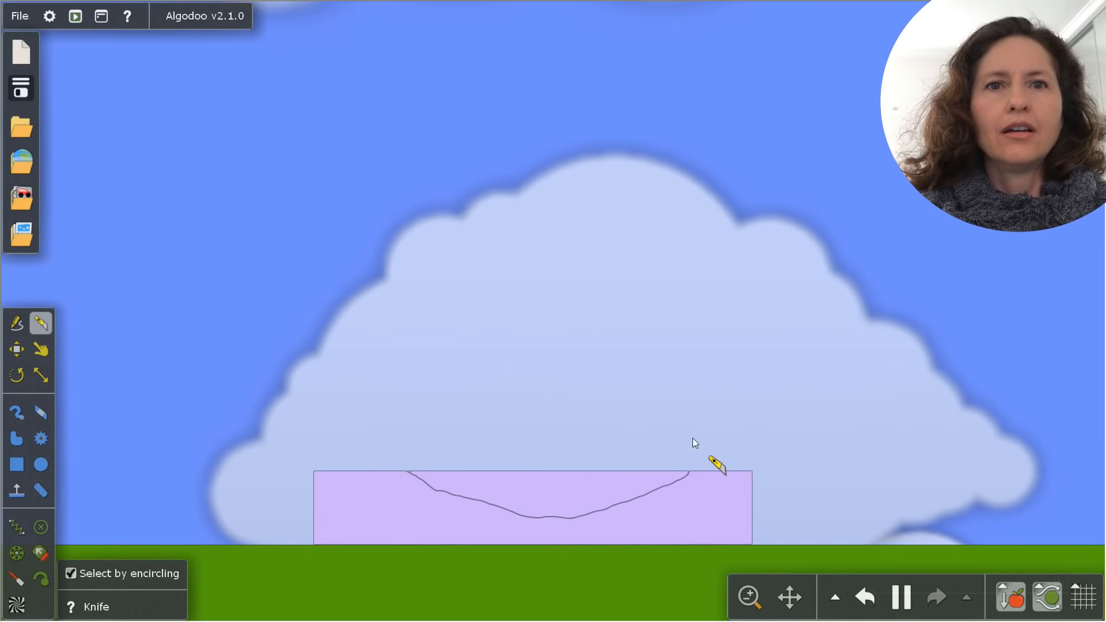
pyautogui.press('d')
pyautogui.moveTo(490, 472); pyautogui.dragTo(922, 49)
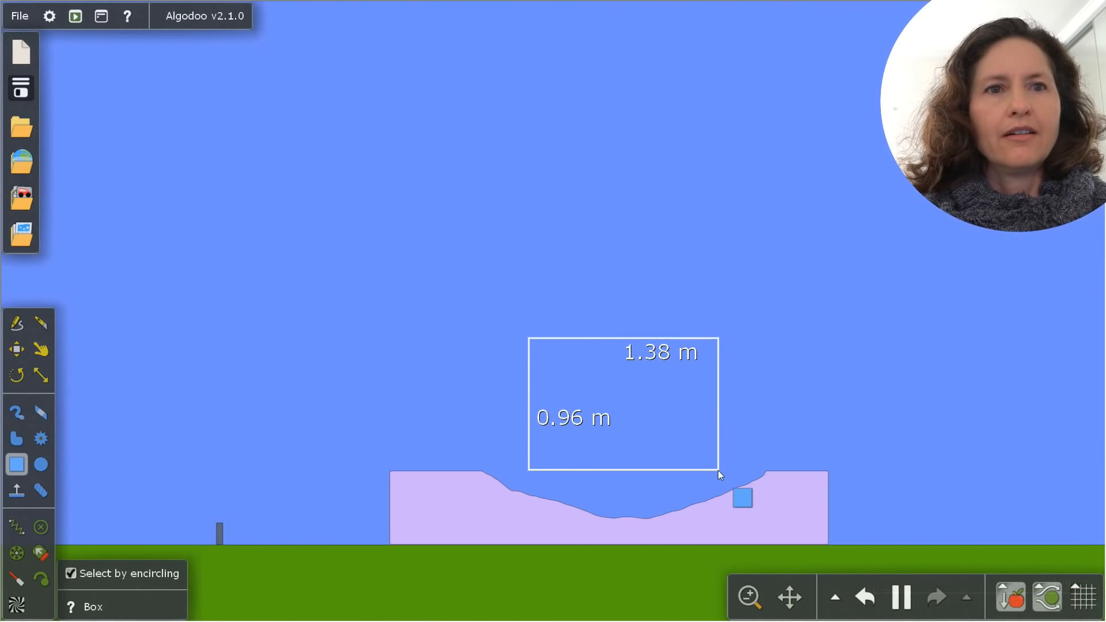
# Draw a box about 1.38 m wide above the basin and liquify it to fill the basin with water
pyautogui.moveTo(717, 470); pyautogui.dragTo(718, 496)
pyautogui.rightClick(634, 382)
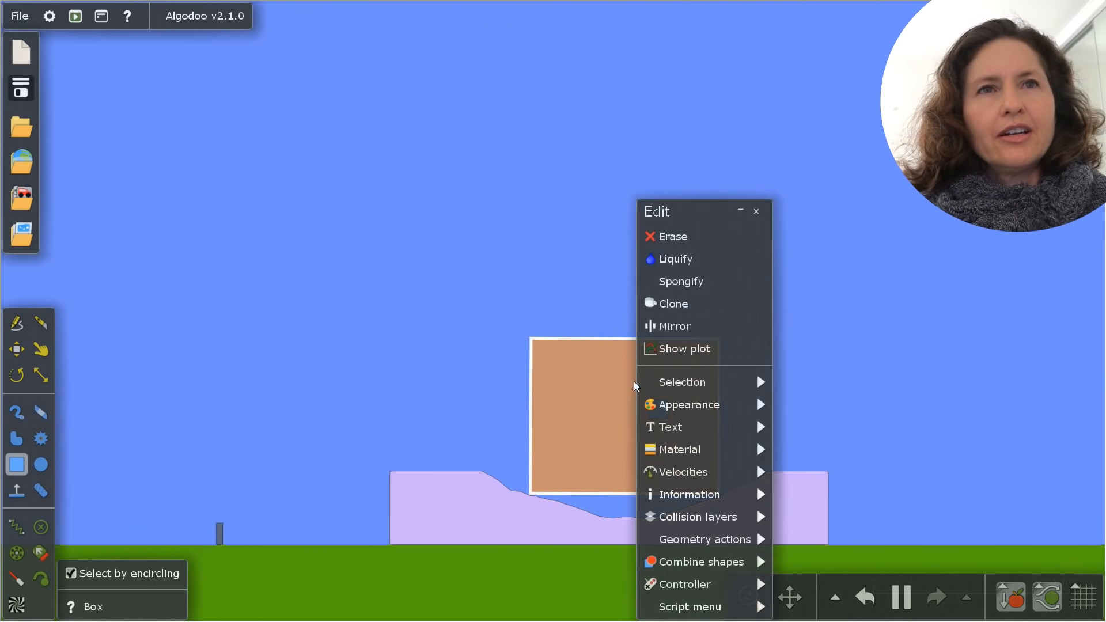
pyautogui.click(672, 253)
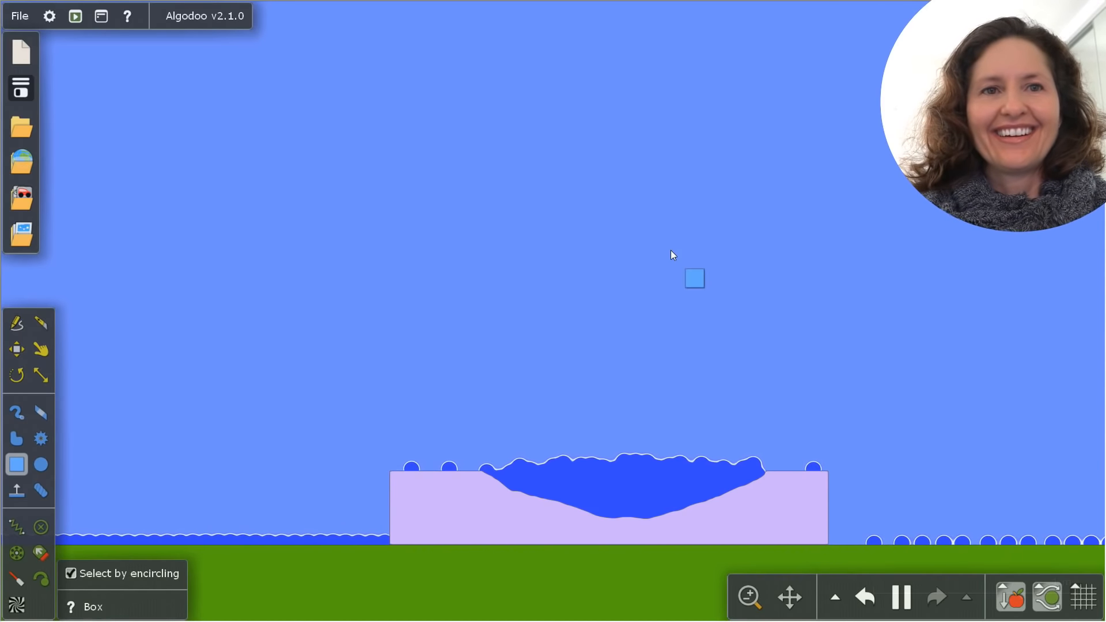
# Draw a solid box above the basin so it drops into the water, and fling it out with the Drag tool
pyautogui.moveTo(671, 251); pyautogui.dragTo(732, 373)
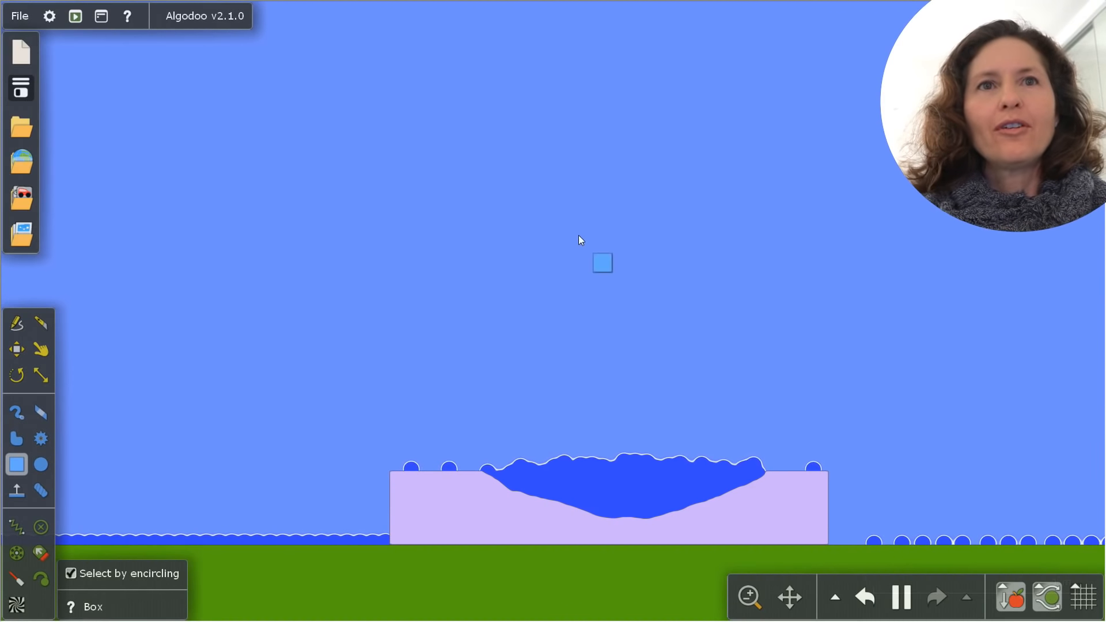
pyautogui.moveTo(578, 220); pyautogui.dragTo(650, 254)
pyautogui.moveTo(682, 320); pyautogui.dragTo(683, 322)
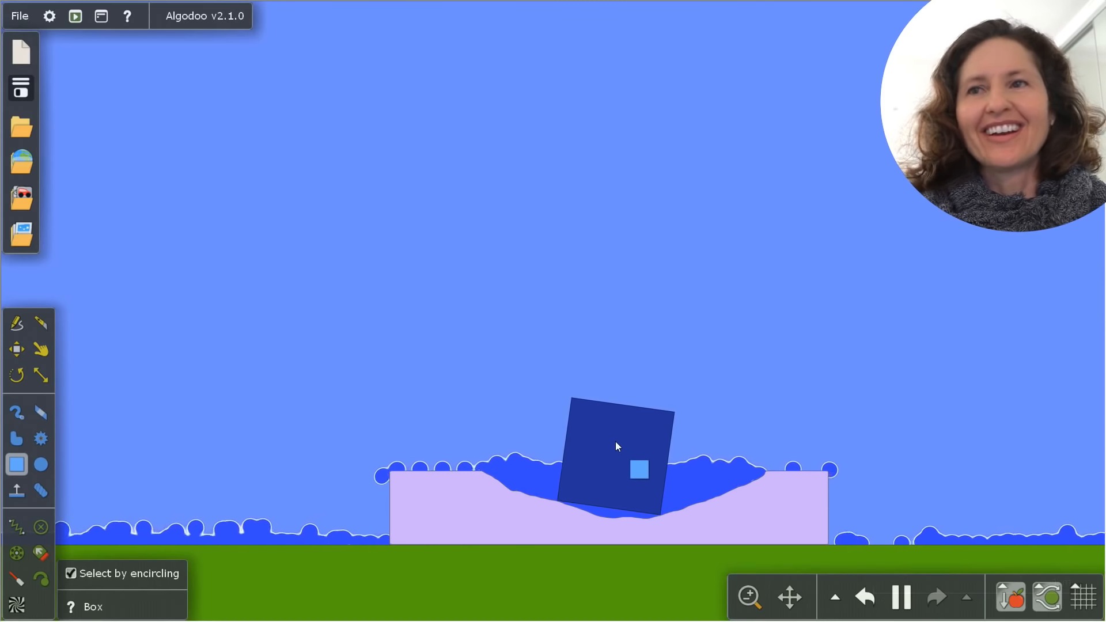
pyautogui.click(40, 352)
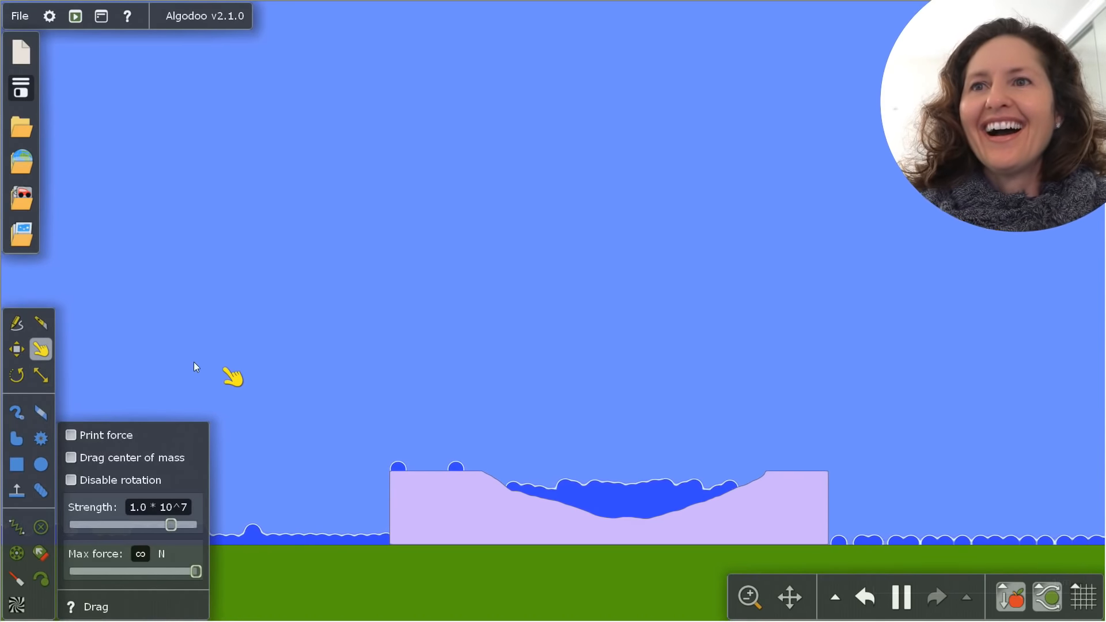
# Slice the water-filled basin block into many pieces with repeated crossing Knife cuts
pyautogui.click(41, 324)
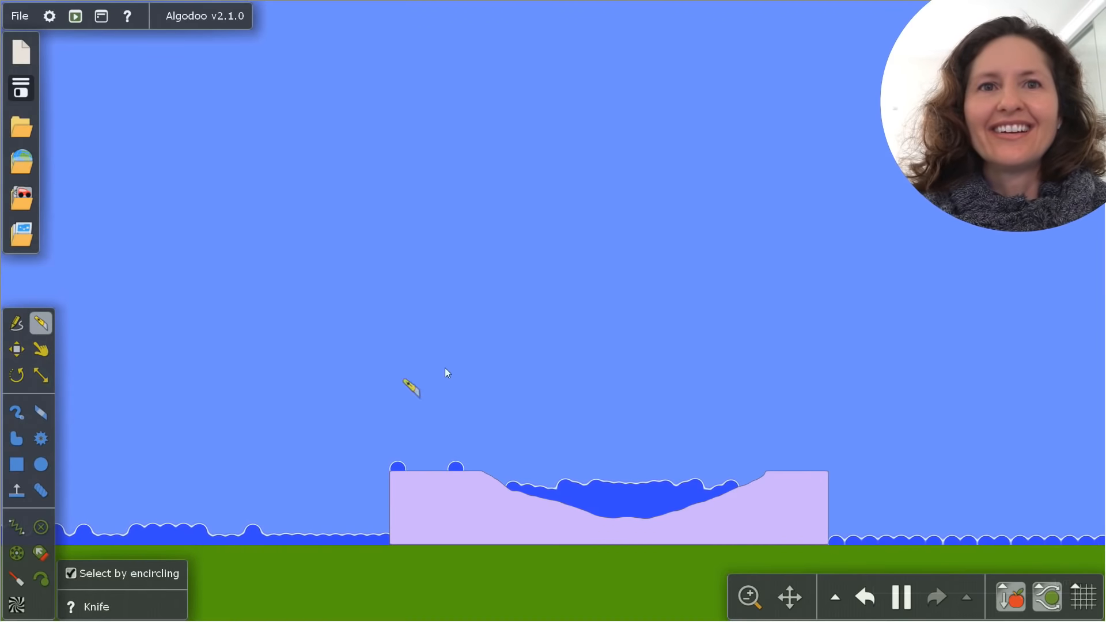
pyautogui.moveTo(413, 388)
pyautogui.mouseDown()
pyautogui.moveTo(702, 336)
pyautogui.moveTo(487, 292)
pyautogui.moveTo(827, 562)
pyautogui.moveTo(556, 619)
pyautogui.mouseUp()
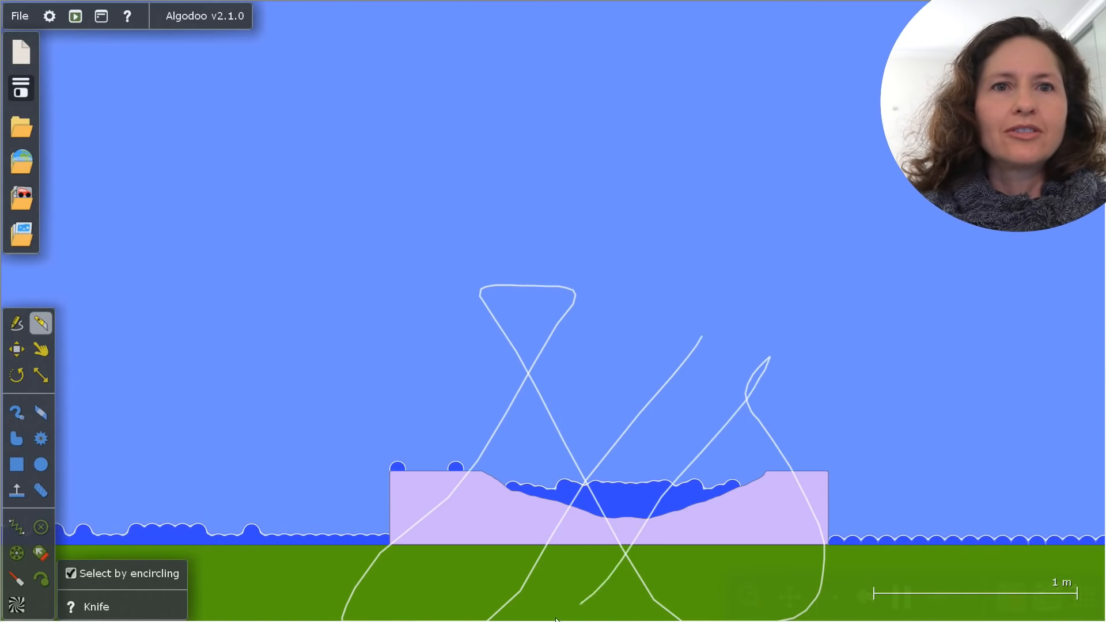
pyautogui.moveTo(485, 492); pyautogui.dragTo(842, 413)
pyautogui.moveTo(779, 590); pyautogui.dragTo(786, 596)
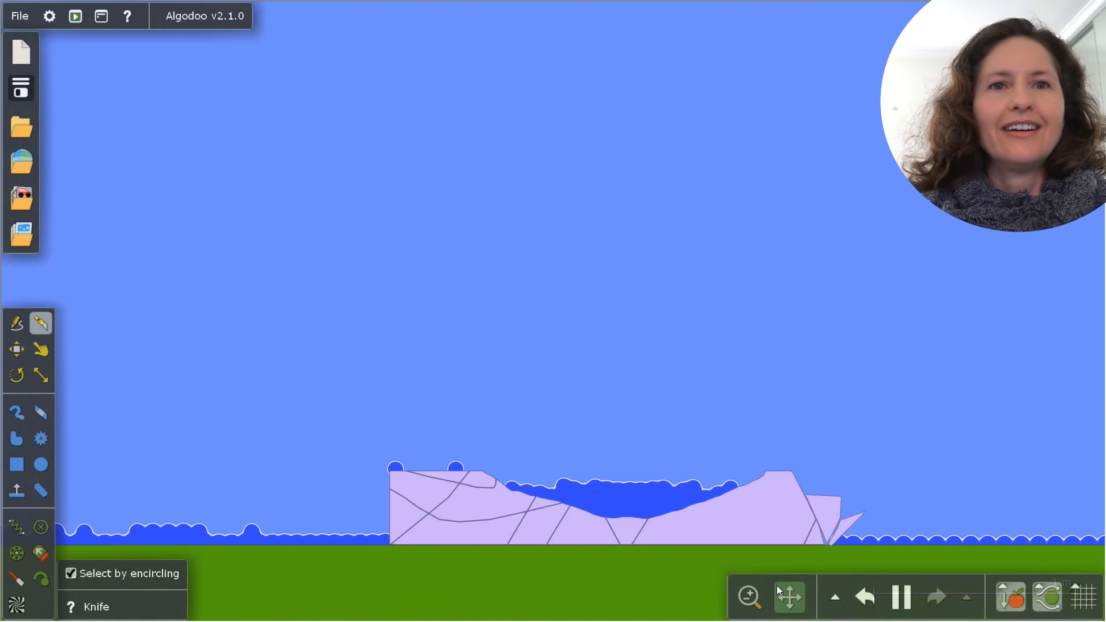
pyautogui.moveTo(749, 564)
pyautogui.mouseDown()
pyautogui.moveTo(120, 493)
pyautogui.moveTo(1066, 364)
pyautogui.moveTo(376, 545)
pyautogui.mouseUp()
pyautogui.moveTo(589, 539)
pyautogui.mouseDown()
pyautogui.moveTo(794, 523)
pyautogui.moveTo(522, 555)
pyautogui.mouseUp()
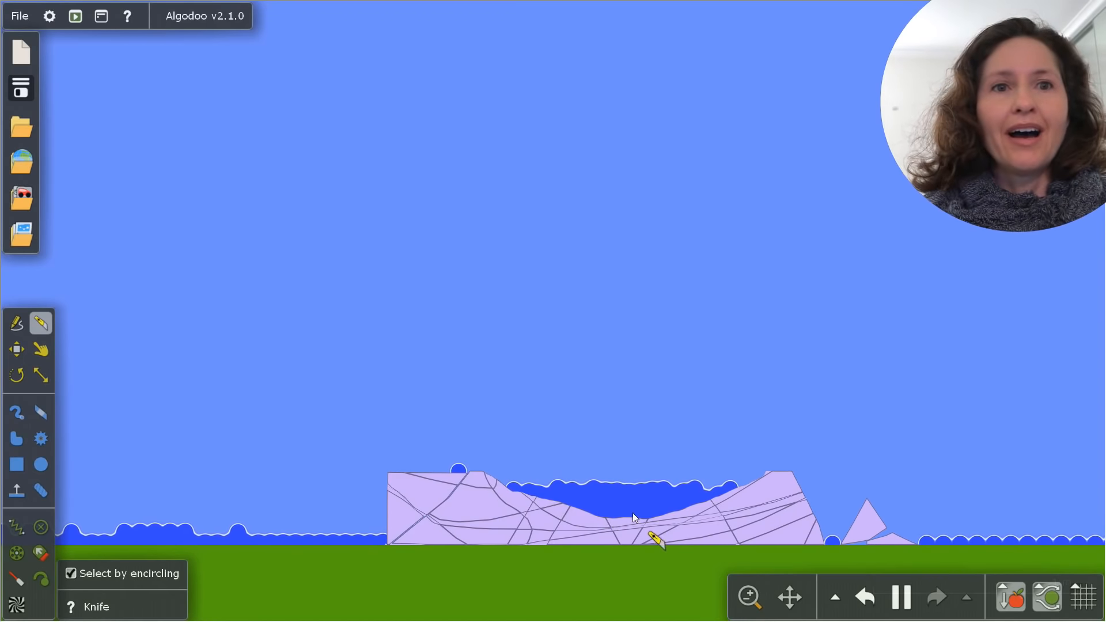
# Pull pieces of the sliced basin apart with the Drag tool until the basin collapses and the water spills
pyautogui.click(38, 350)
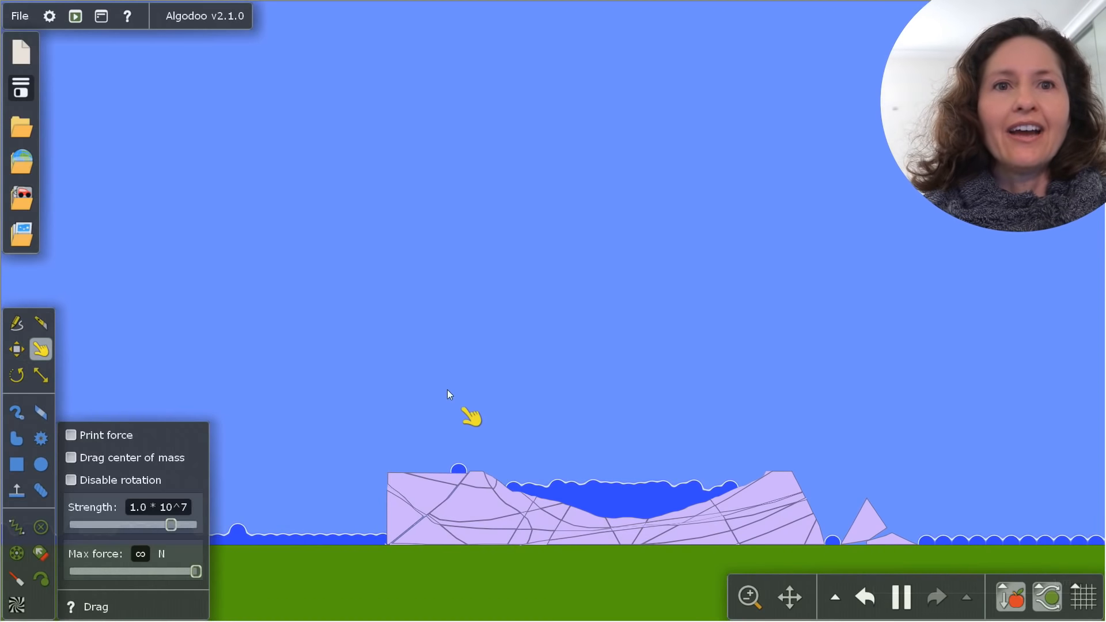
pyautogui.moveTo(576, 487); pyautogui.dragTo(961, 304)
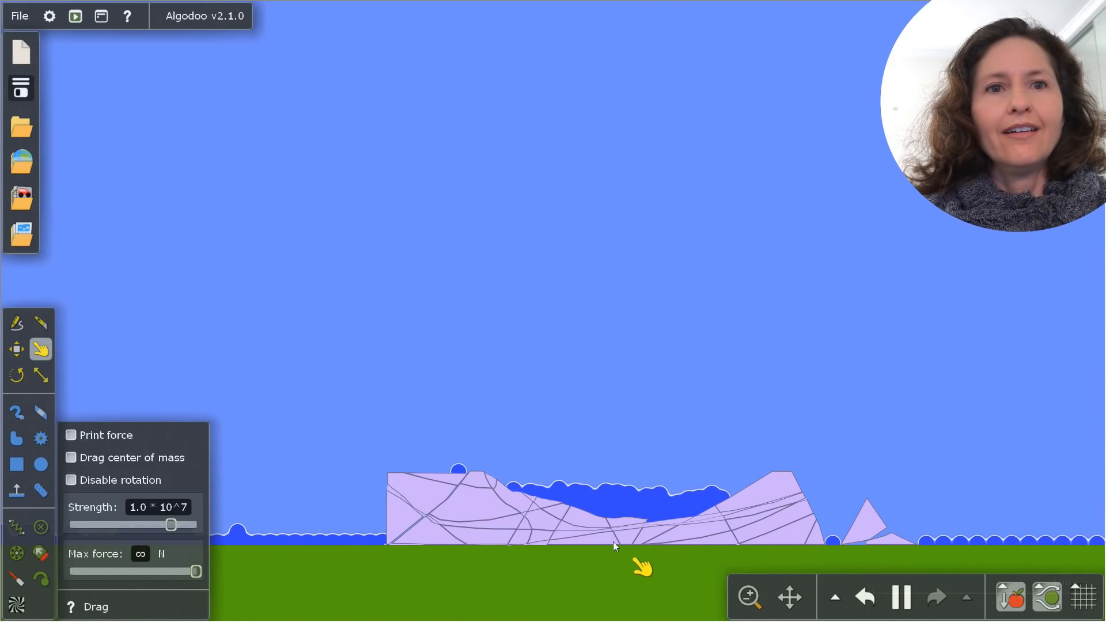
pyautogui.moveTo(604, 518); pyautogui.dragTo(817, 252)
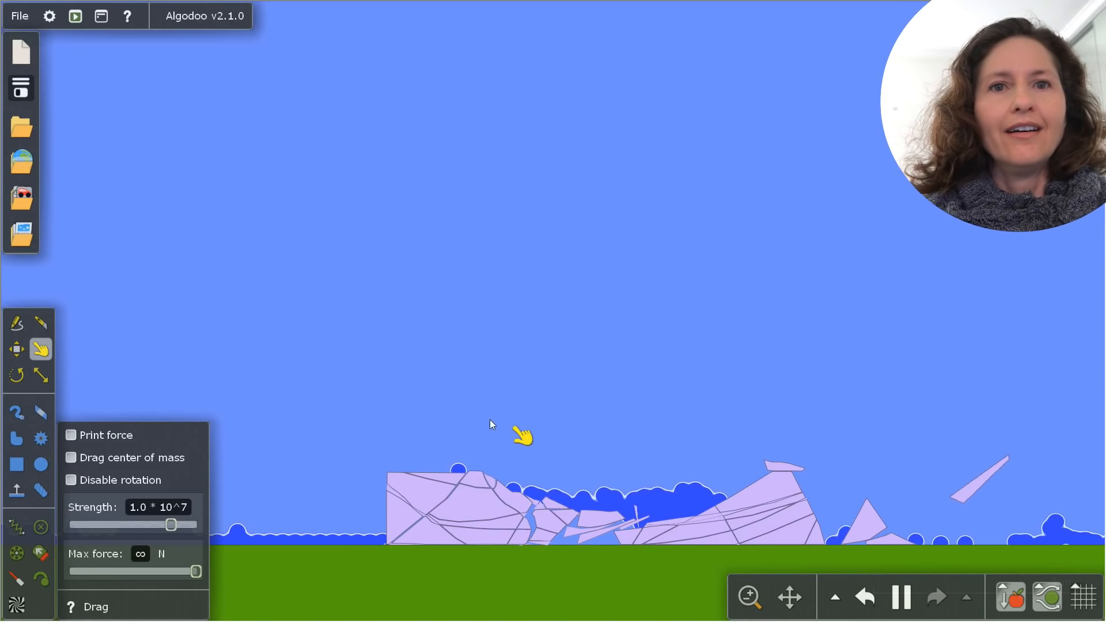
pyautogui.moveTo(486, 501); pyautogui.dragTo(881, 276)
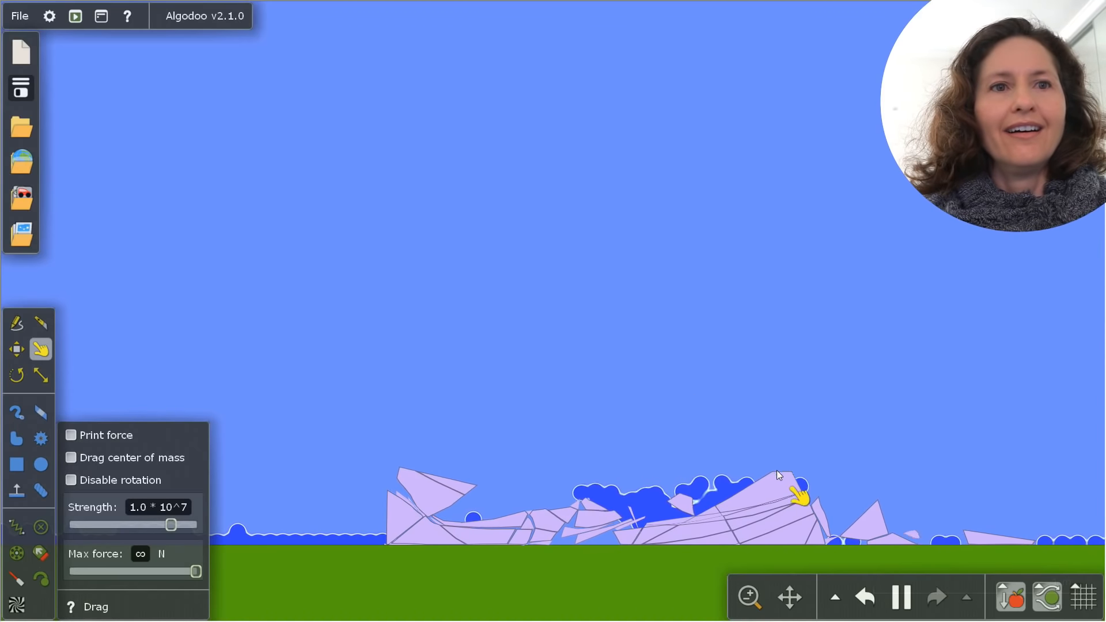
pyautogui.moveTo(776, 470); pyautogui.dragTo(898, 230)
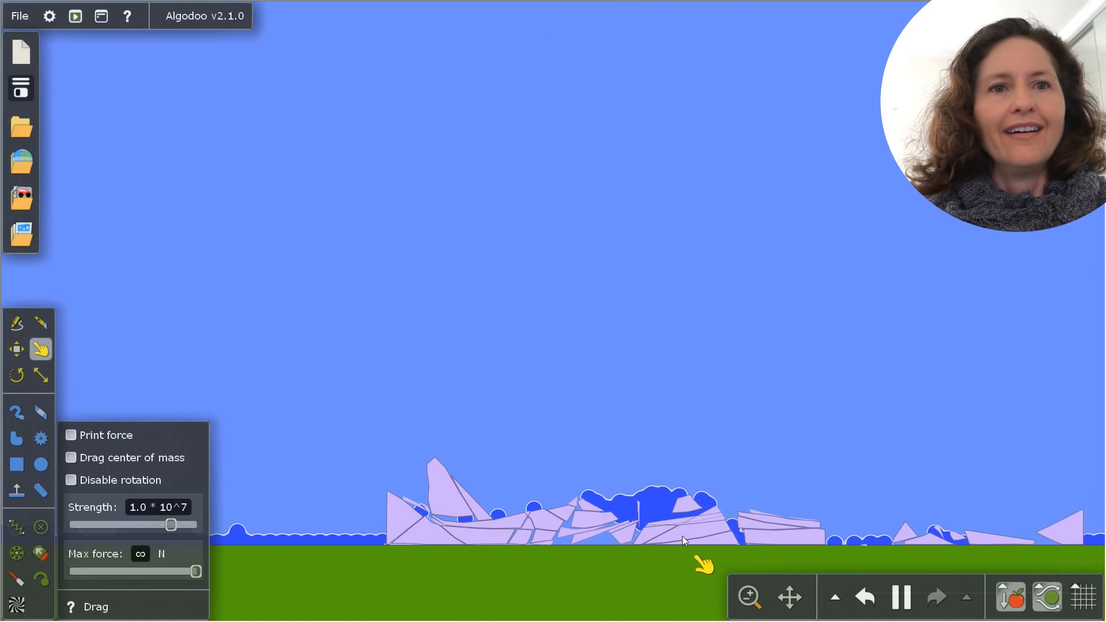
pyautogui.moveTo(682, 536); pyautogui.dragTo(947, 386)
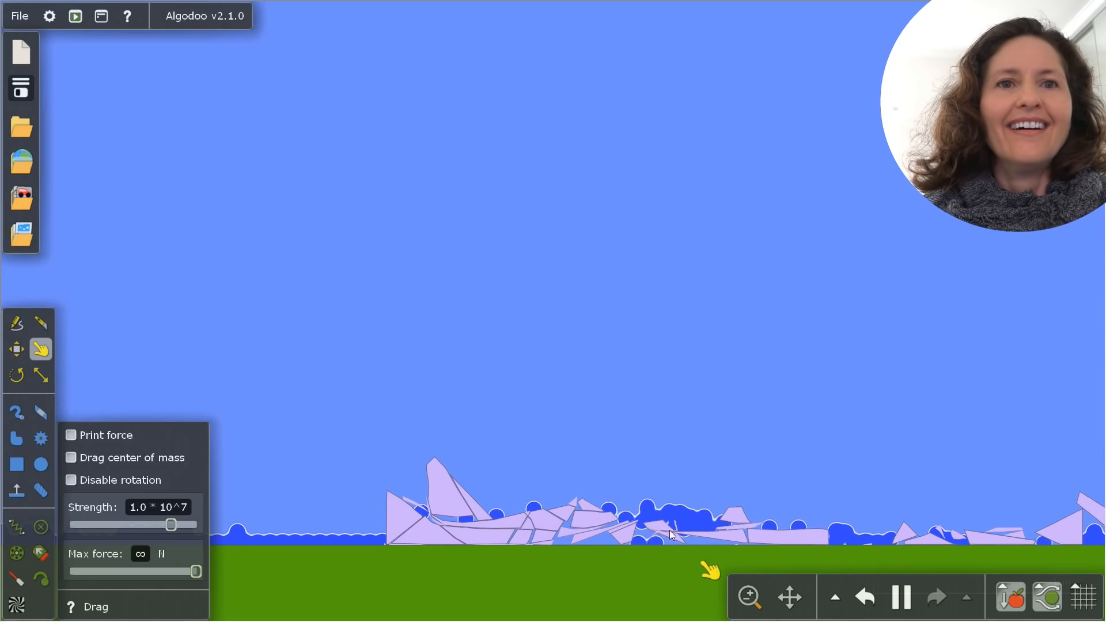
pyautogui.moveTo(685, 536); pyautogui.dragTo(280, 440)
# Start another new scene with the Default palette and draw a freehand bowl-shaped polygon just above the ground
pyautogui.click(9, 53)
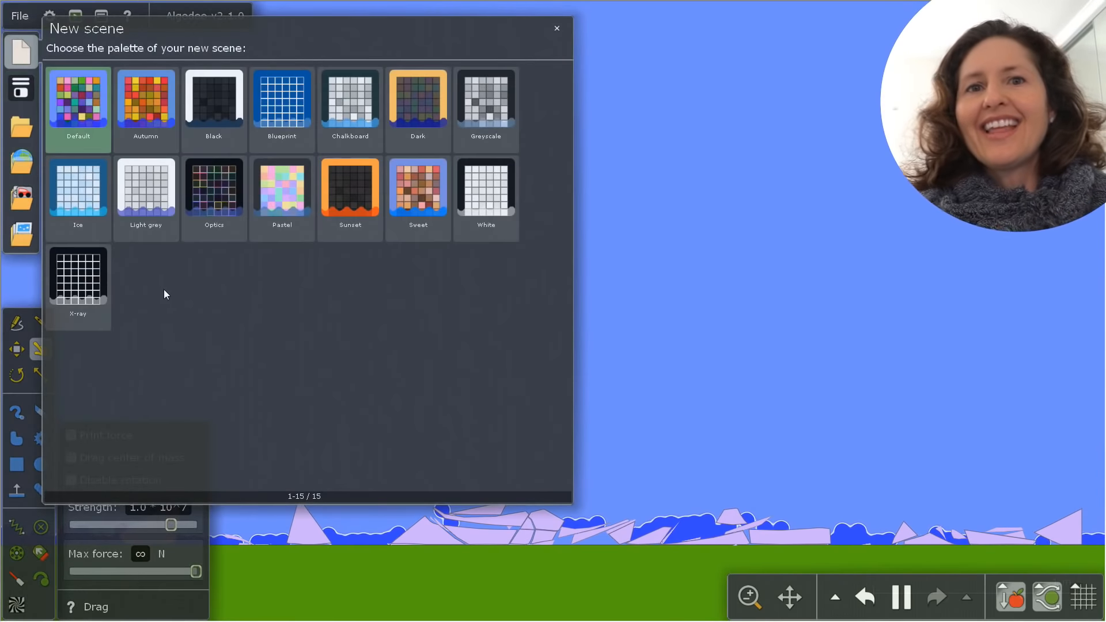
pyautogui.click(97, 135)
pyautogui.press('p')
pyautogui.moveTo(395, 362)
pyautogui.mouseDown()
pyautogui.moveTo(610, 537)
pyautogui.moveTo(754, 520)
pyautogui.moveTo(394, 362)
pyautogui.mouseUp()
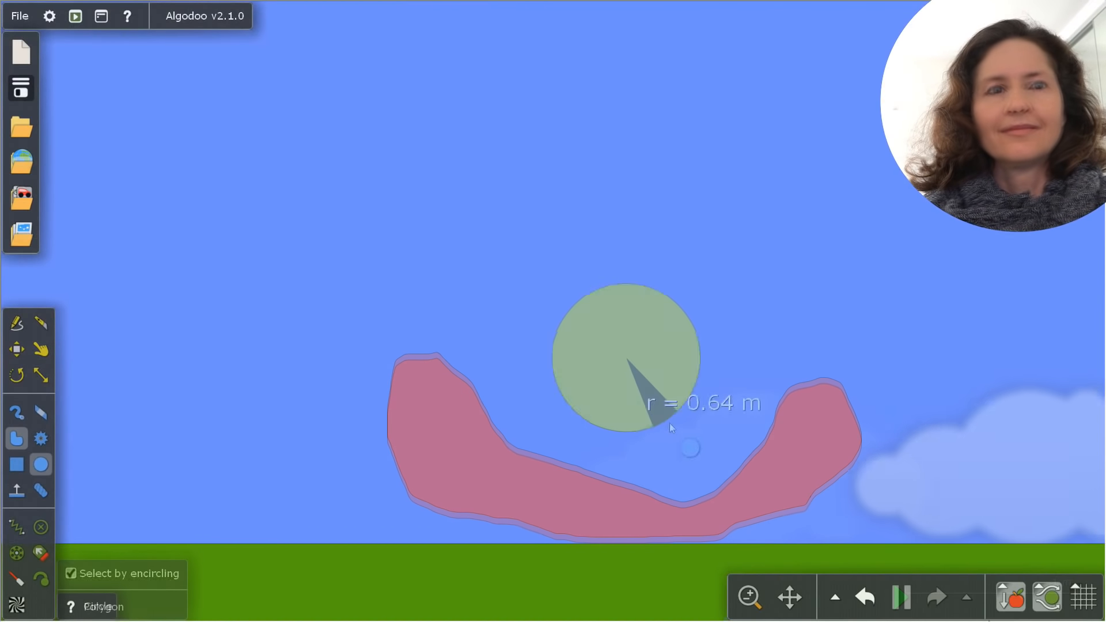
# Draw a large circle between the raised sides of the polygon bowl and liquify it
pyautogui.moveTo(669, 423); pyautogui.dragTo(676, 438)
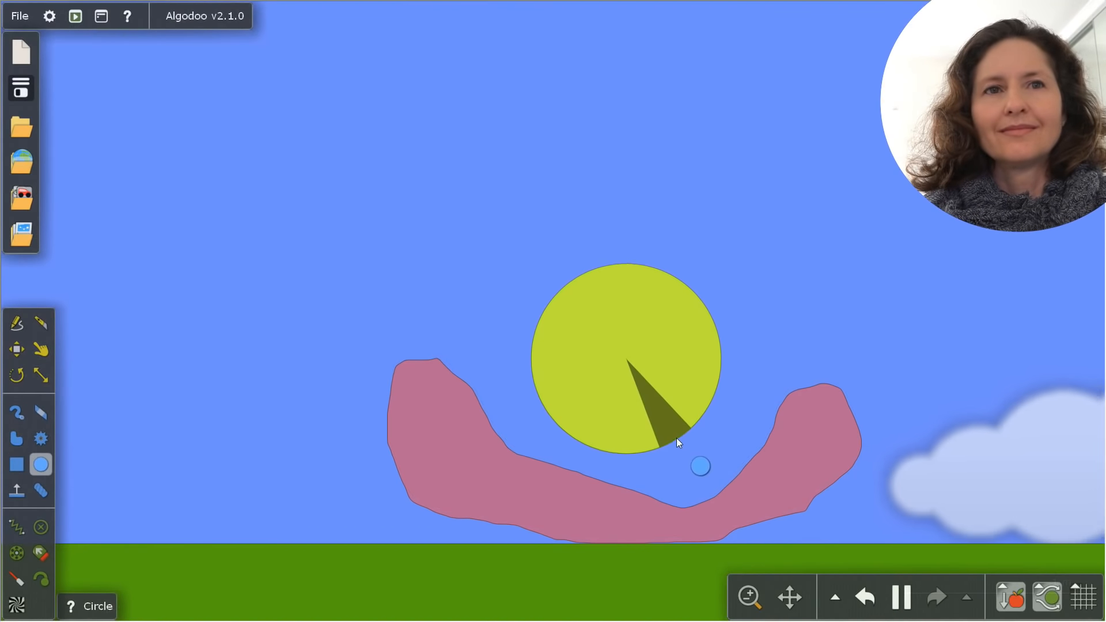
pyautogui.rightClick(616, 385)
pyautogui.click(687, 280)
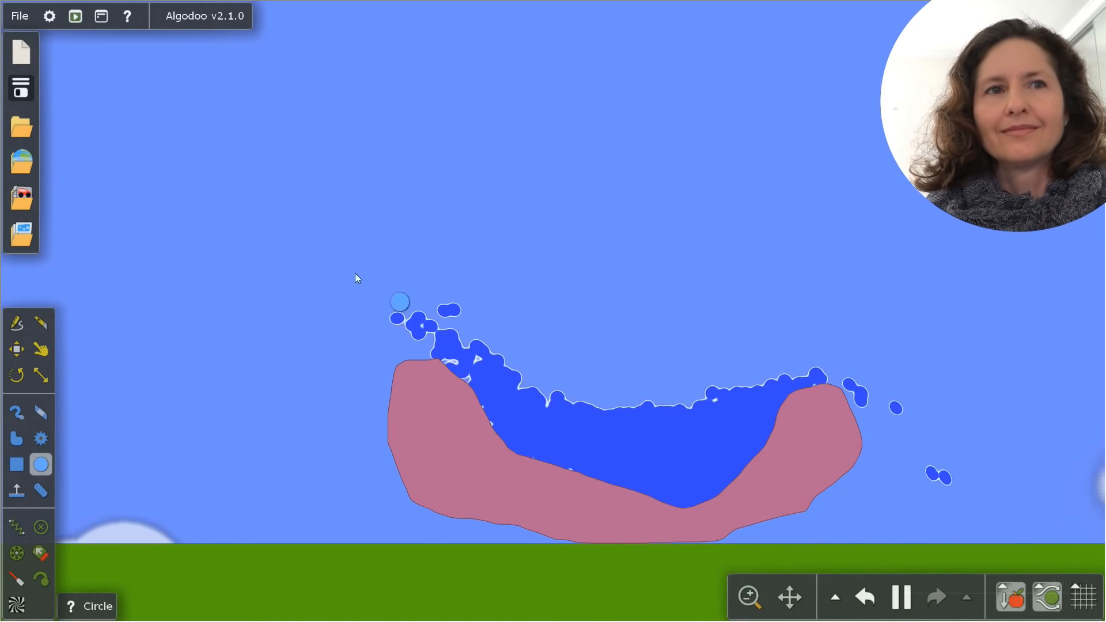
# Slice diagonally through the polygon bowl's right side with the Knife tool to release the water
pyautogui.click(40, 324)
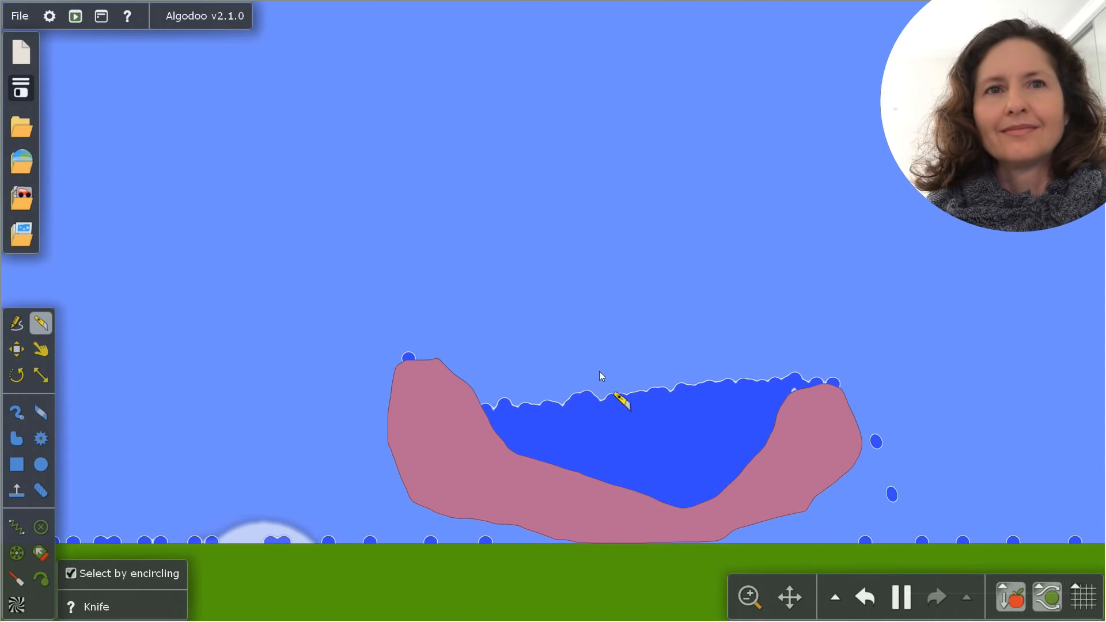
pyautogui.moveTo(623, 371); pyautogui.dragTo(830, 535)
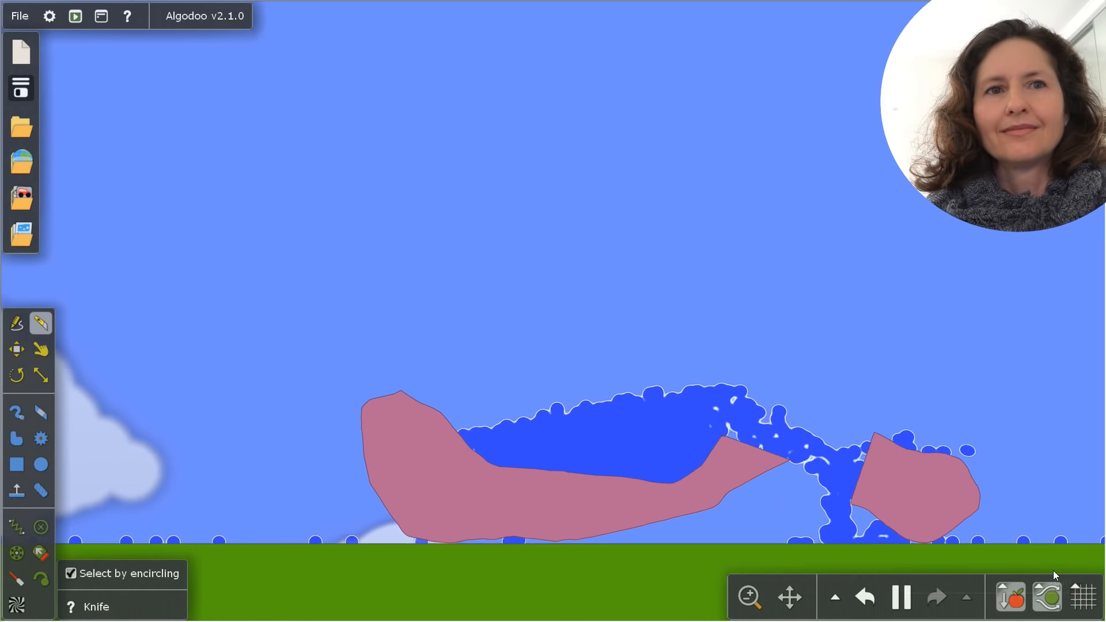
# Draw a flat boat-shaped polygon in the water remaining in the bowl and assign it a different material
pyautogui.click(17, 438)
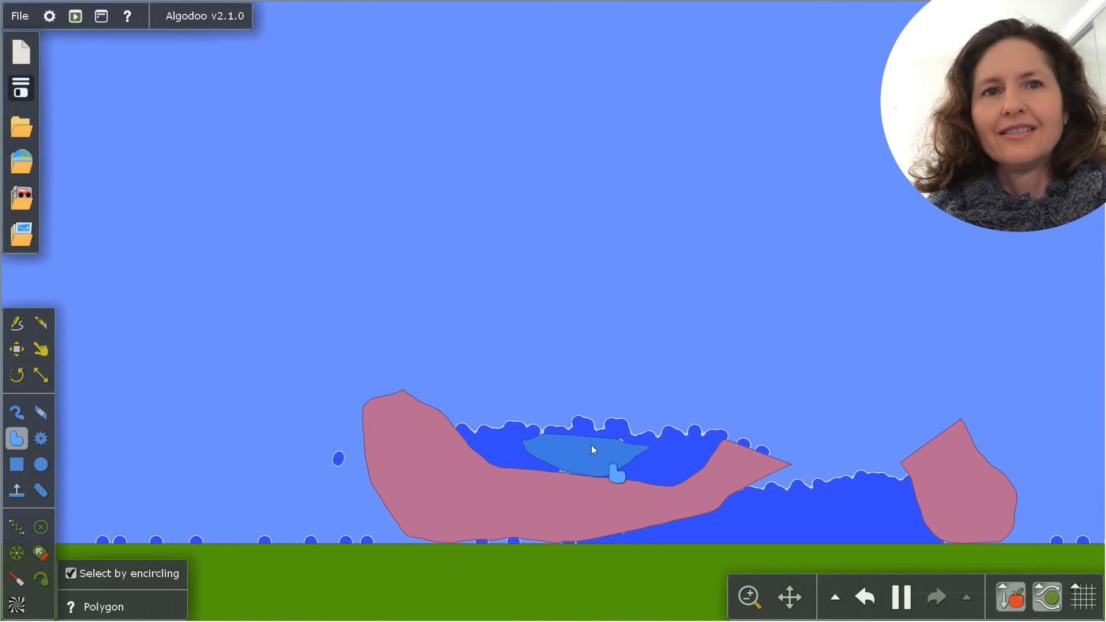
pyautogui.rightClick(593, 444)
pyautogui.moveTo(633, 450)
pyautogui.click(888, 253)
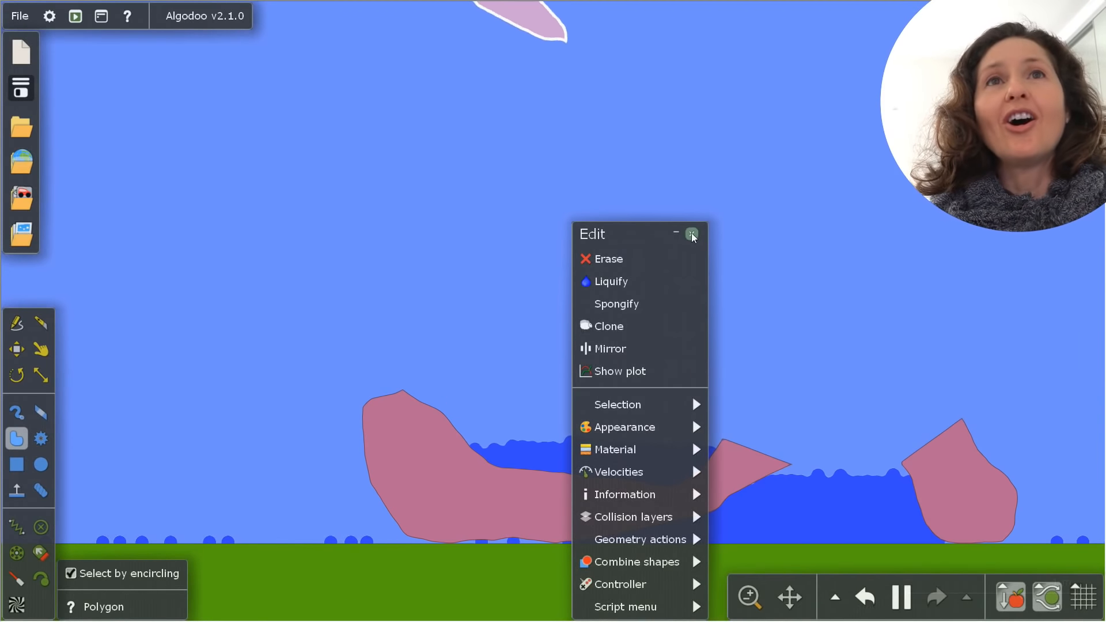
# Replace the broken bowl scene with a new empty scene
pyautogui.click(14, 46)
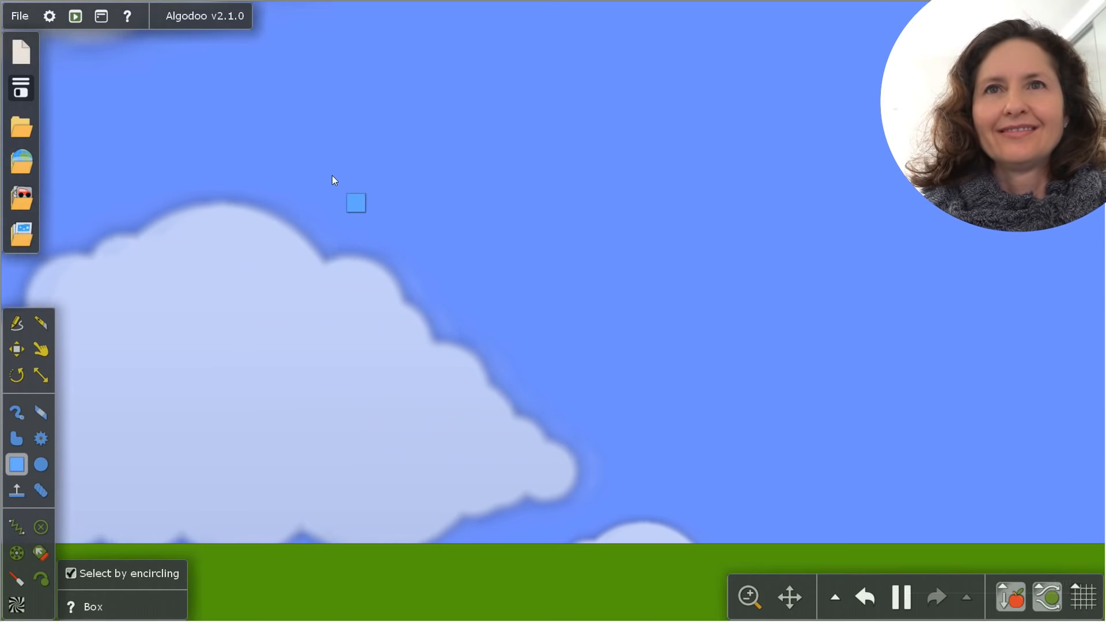
# Draw a large circle resting on the ground with a wide rectangular box beside it
pyautogui.moveTo(333, 175); pyautogui.dragTo(333, 175)
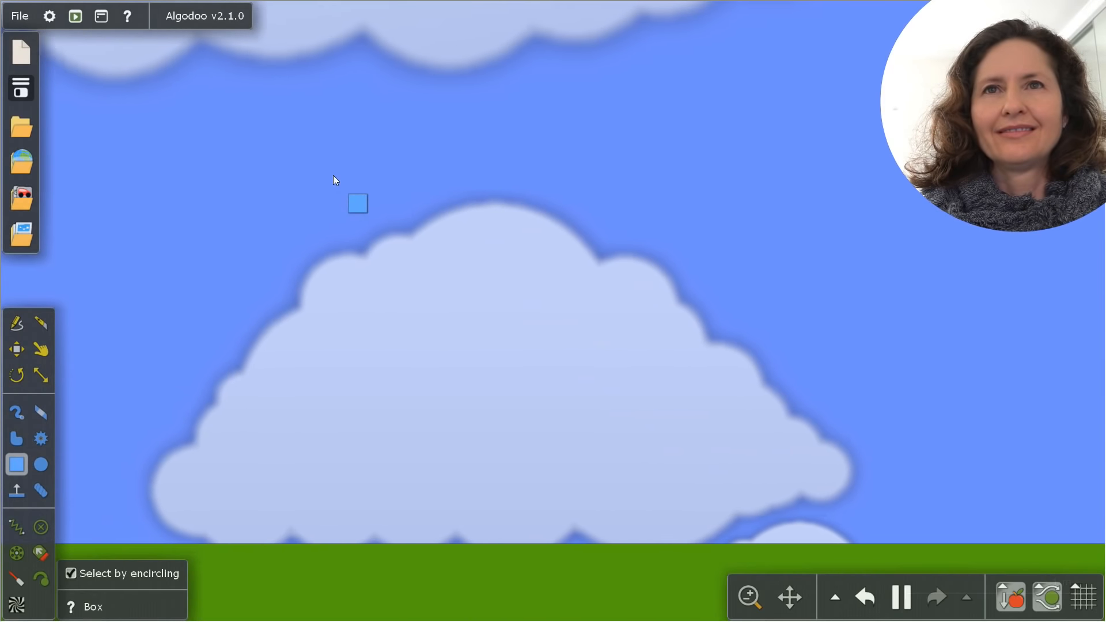
pyautogui.moveTo(333, 176); pyautogui.dragTo(46, 465)
pyautogui.click(42, 464)
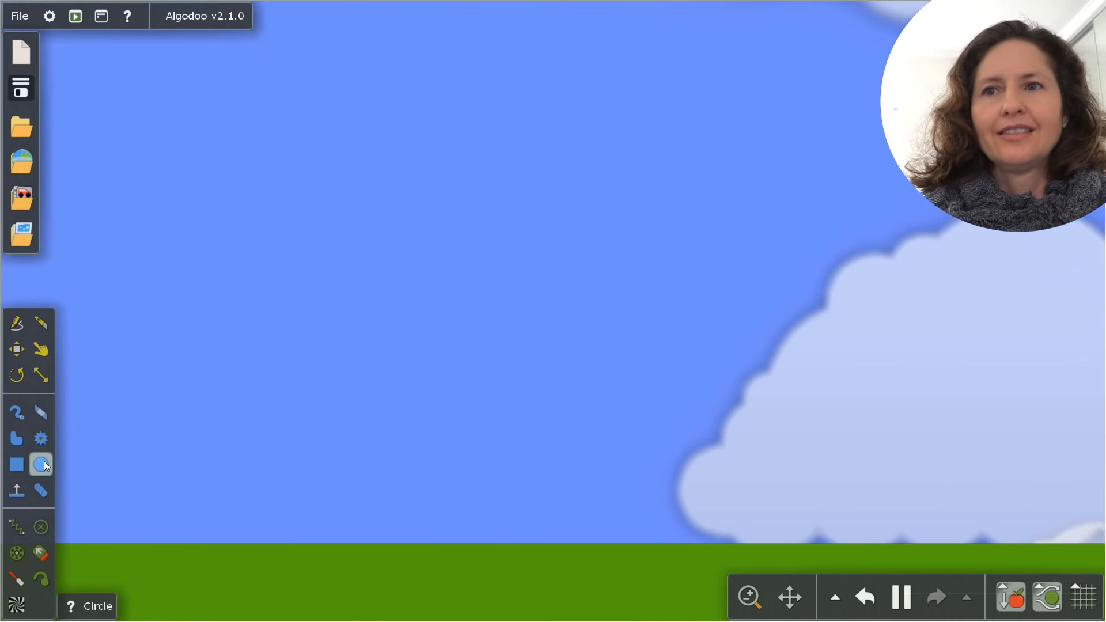
pyautogui.moveTo(294, 153)
pyautogui.mouseDown()
pyautogui.moveTo(352, 295)
pyautogui.moveTo(346, 272)
pyautogui.mouseUp()
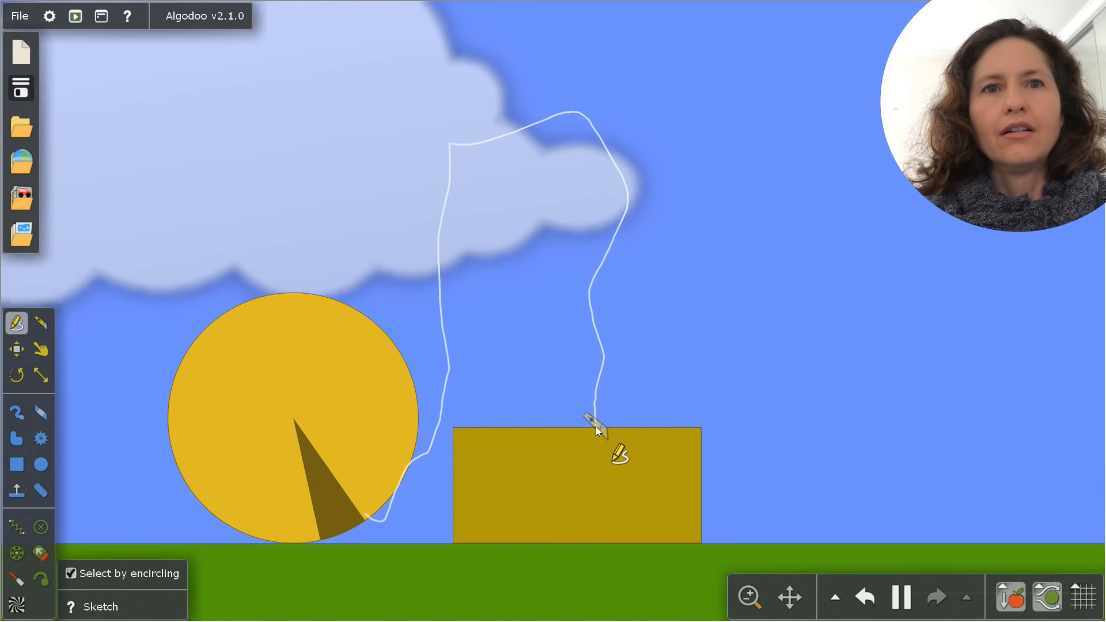
# Connect the circle's lower edge to the top edge of the rectangular box with a slack rope
pyautogui.moveTo(596, 426); pyautogui.dragTo(597, 429)
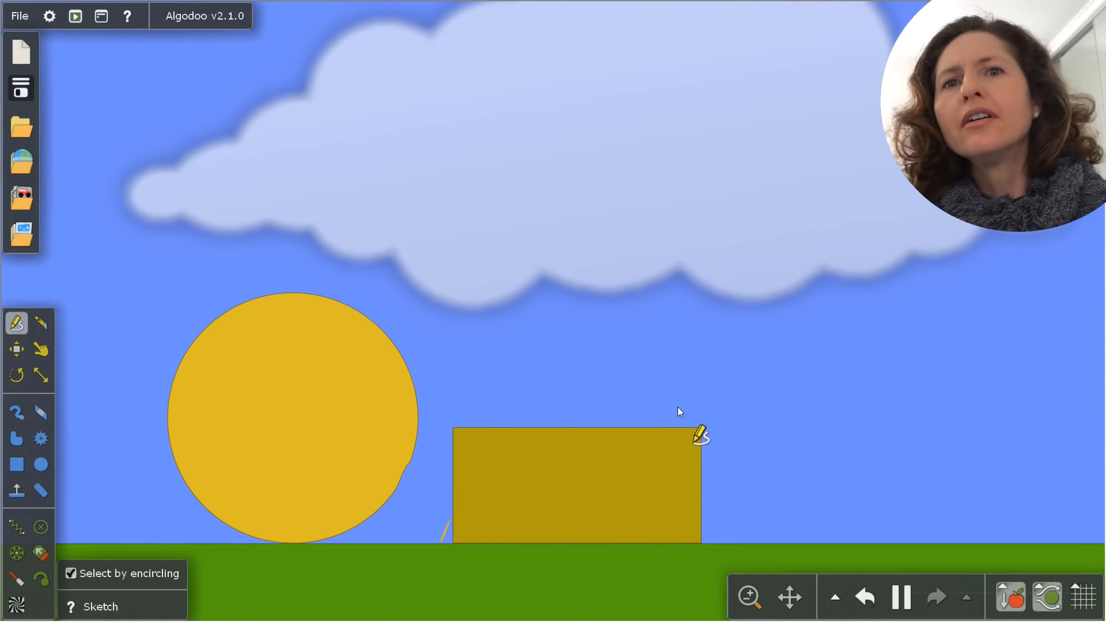
pyautogui.hotkey('ctrl', 'z')
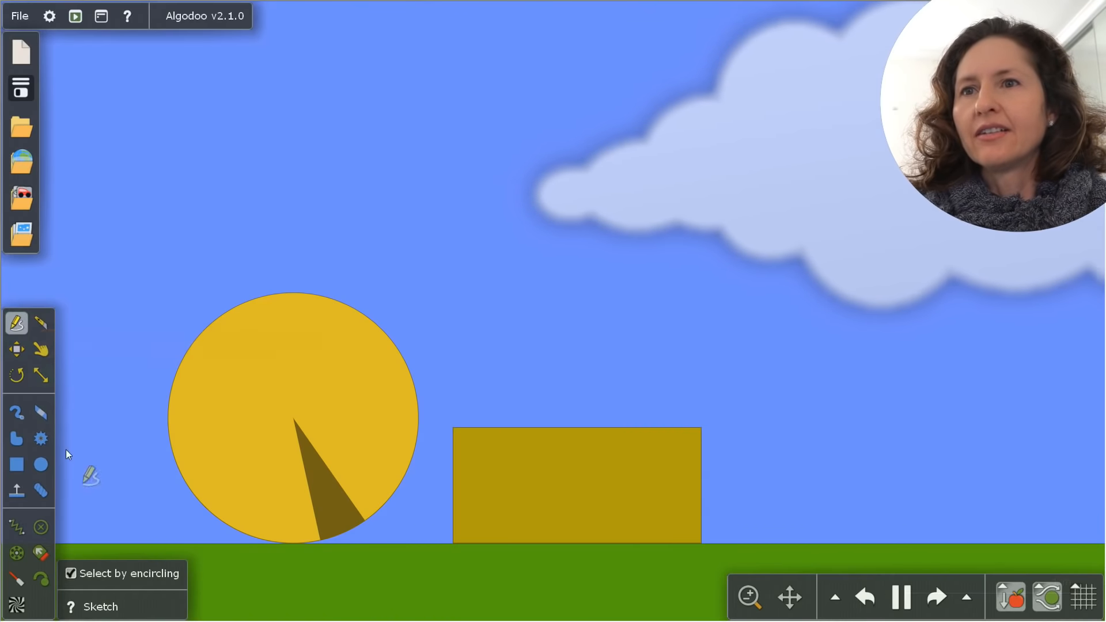
pyautogui.click(40, 487)
pyautogui.click(151, 569)
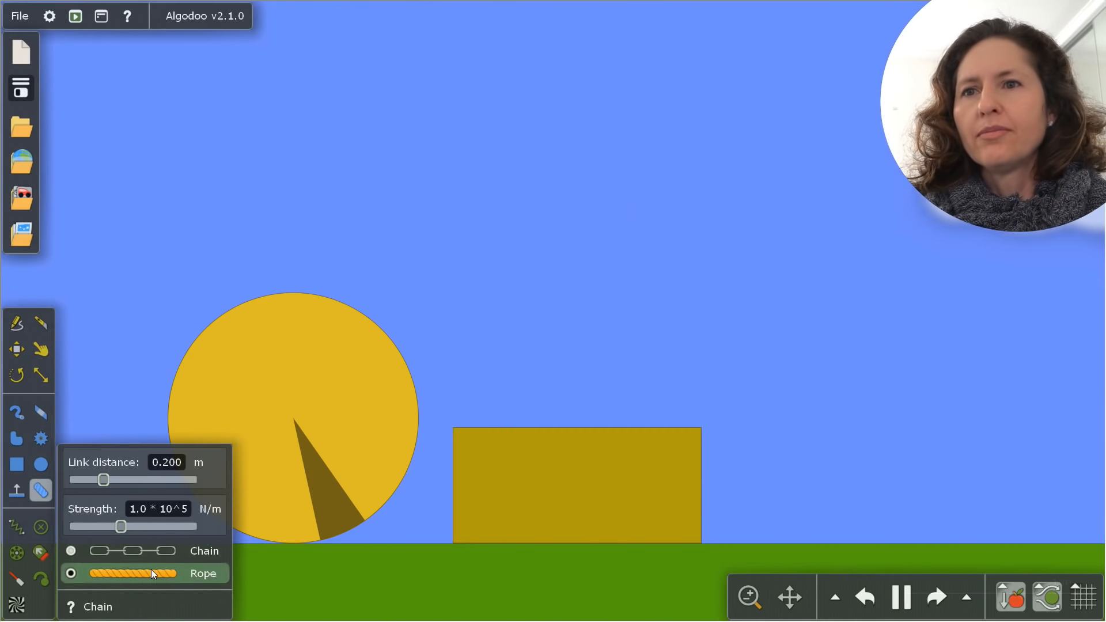
pyautogui.moveTo(388, 517); pyautogui.dragTo(517, 438)
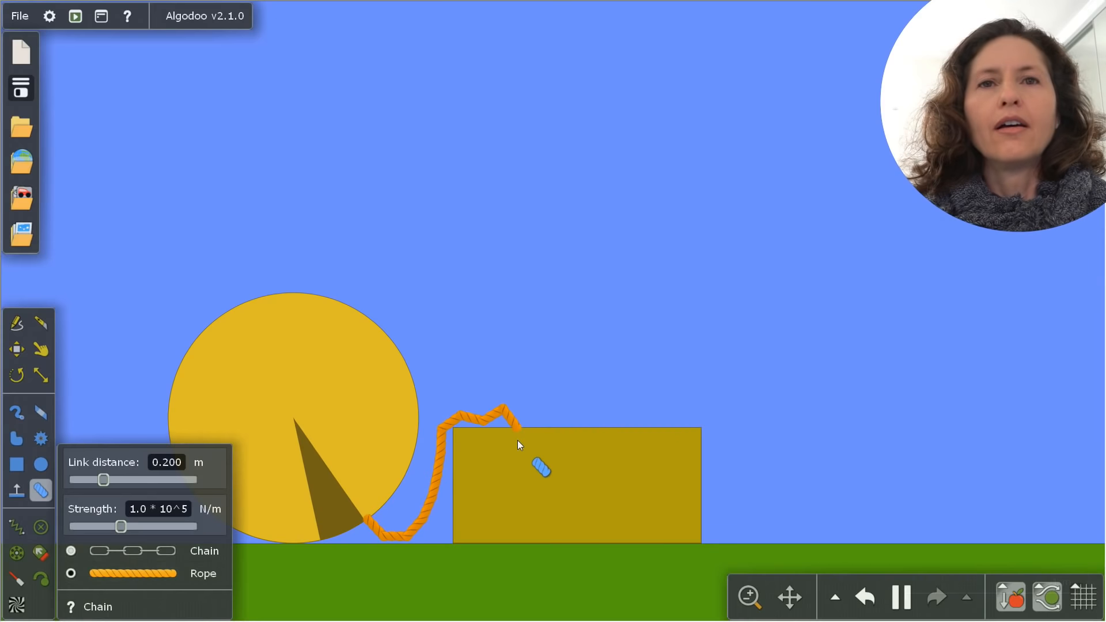
# Set the large circle's material to Helium
pyautogui.rightClick(298, 411)
pyautogui.moveTo(348, 451)
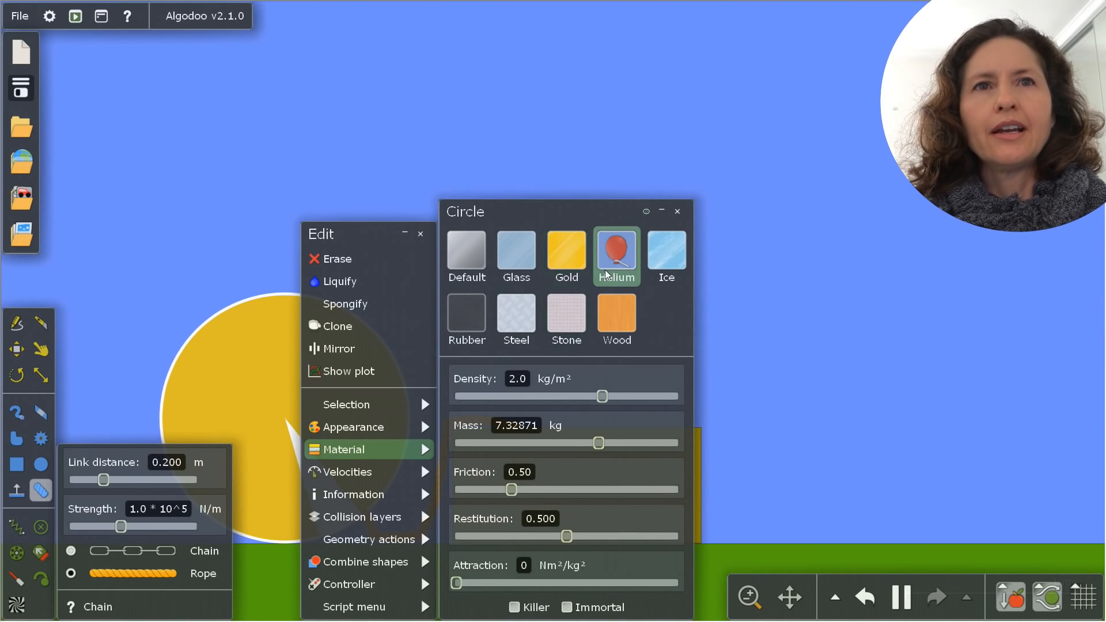
pyautogui.click(627, 259)
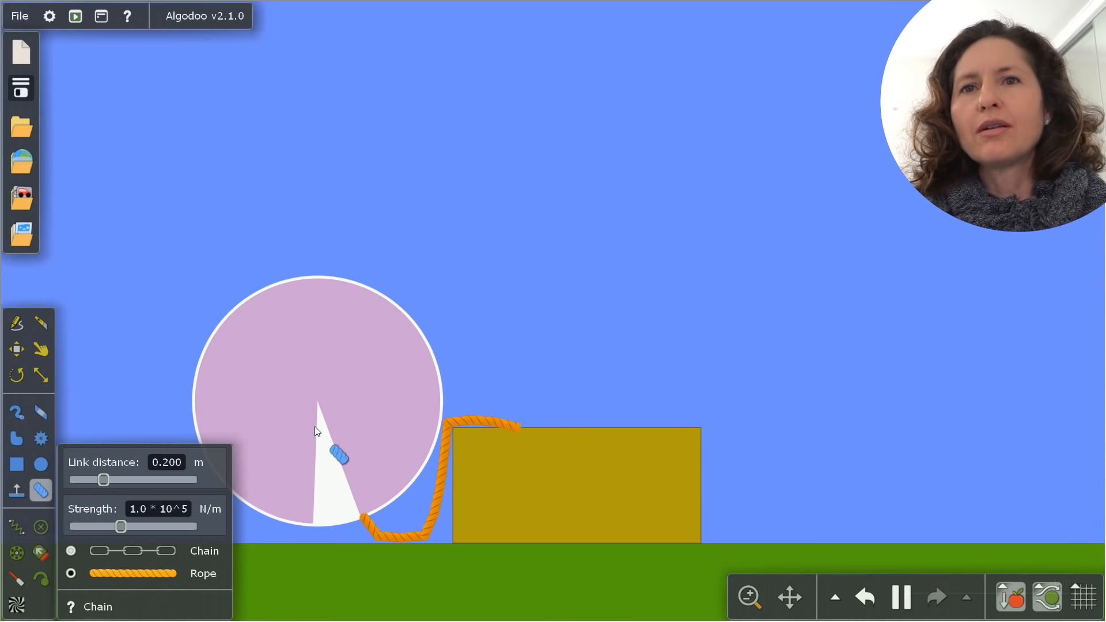
# Try to enlarge the helium circle with the Scale tool, and undo the change
pyautogui.press('s')
pyautogui.moveTo(192, 277); pyautogui.dragTo(79, 86)
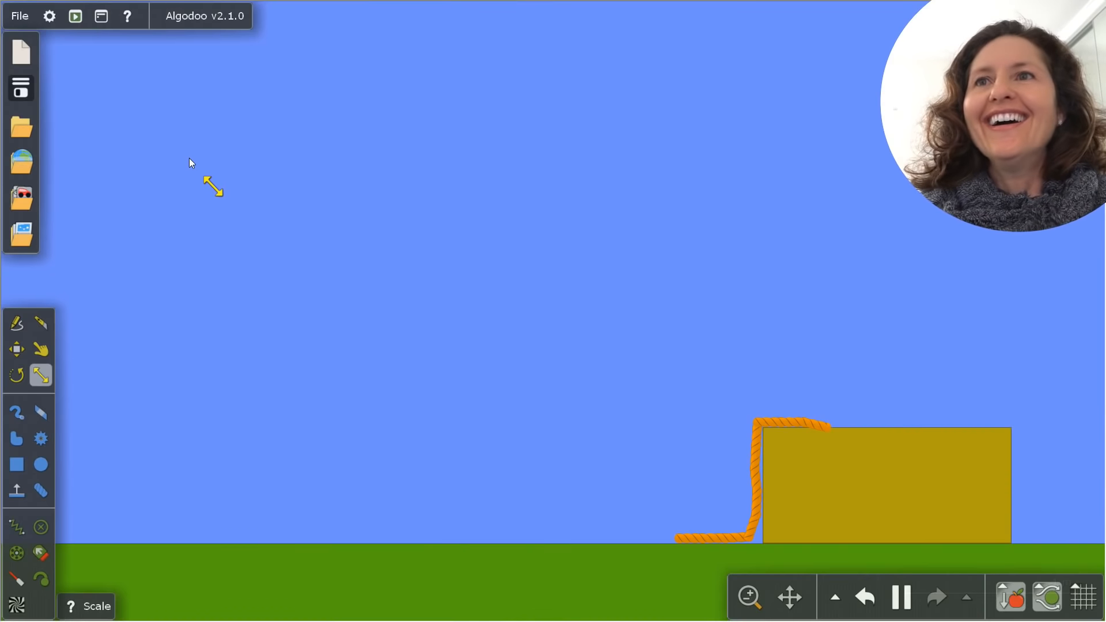
pyautogui.hotkey('ctrl', 'z')
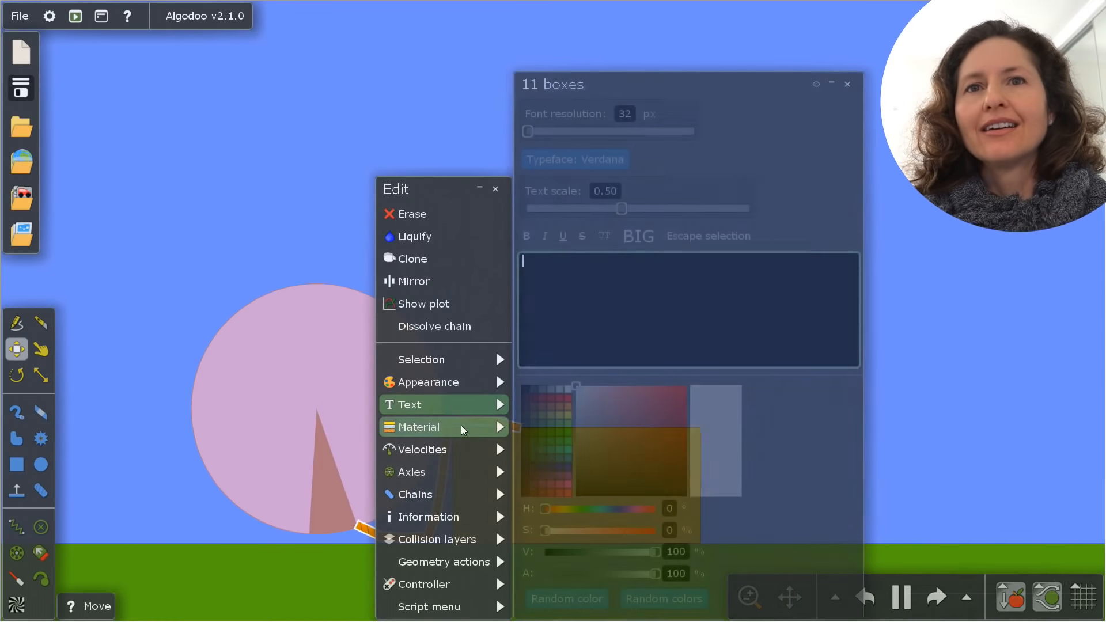
# Set the material of all the rope segments to Helium
pyautogui.moveTo(461, 427)
pyautogui.click(692, 297)
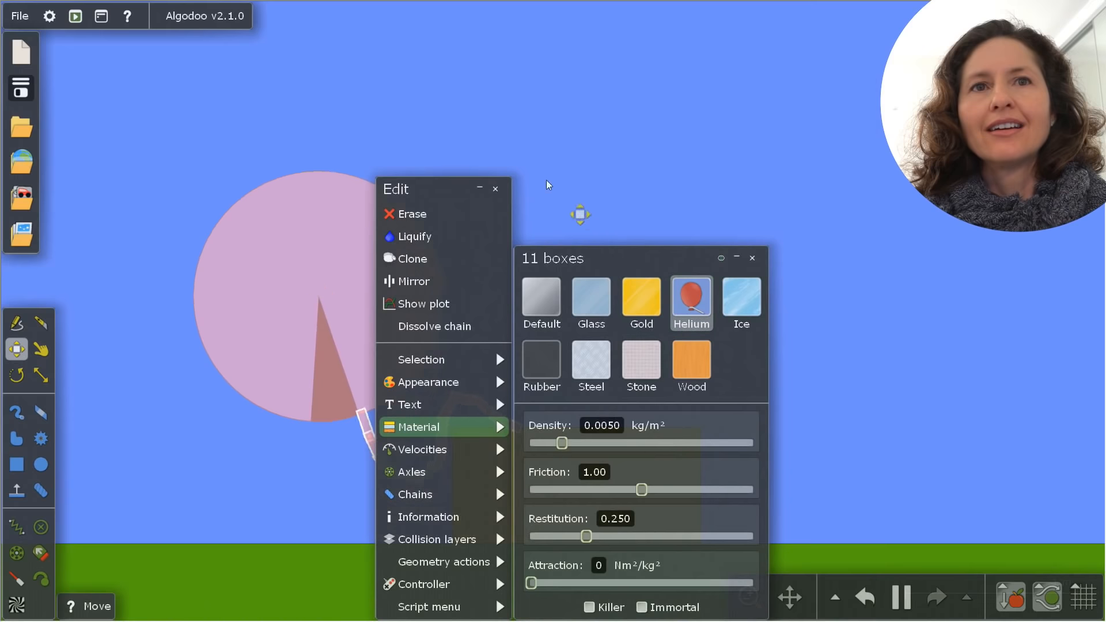
pyautogui.click(495, 188)
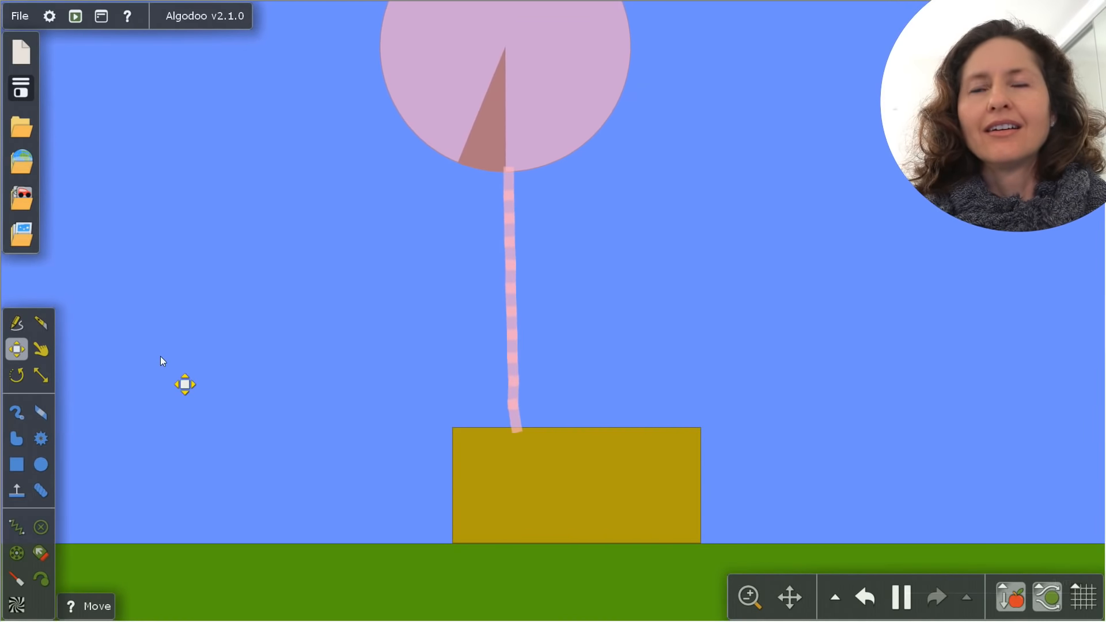
# Slice through the rope with the Knife tool to release the helium circle from the box
pyautogui.scroll(-3, 212, 385)
pyautogui.press('k')
pyautogui.moveTo(380, 408); pyautogui.dragTo(531, 389)
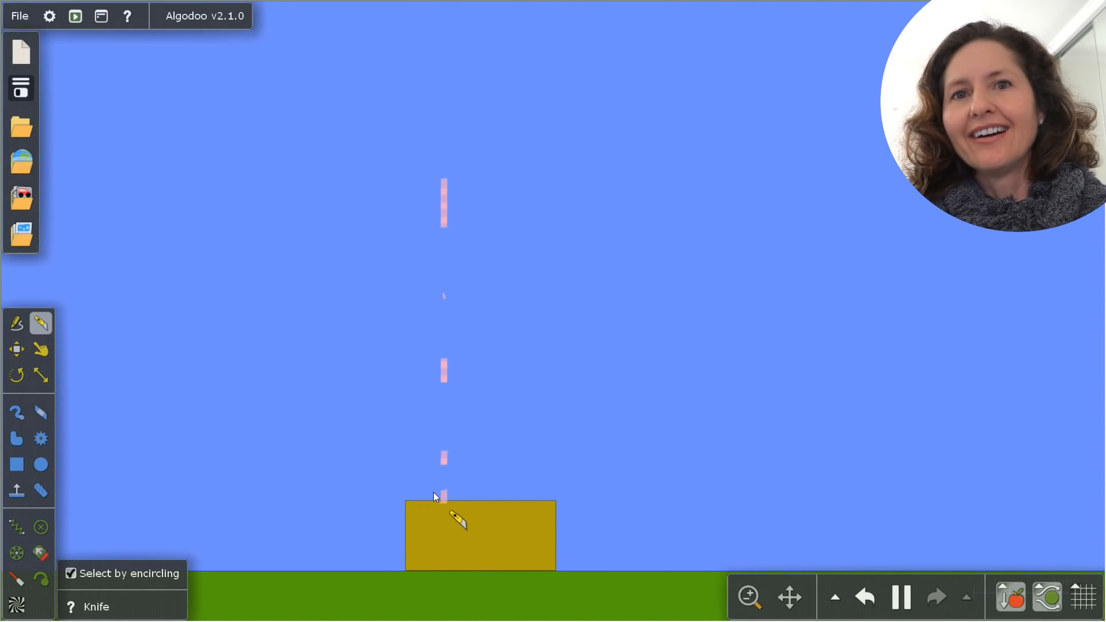
pyautogui.scroll(-1, 442, 496)
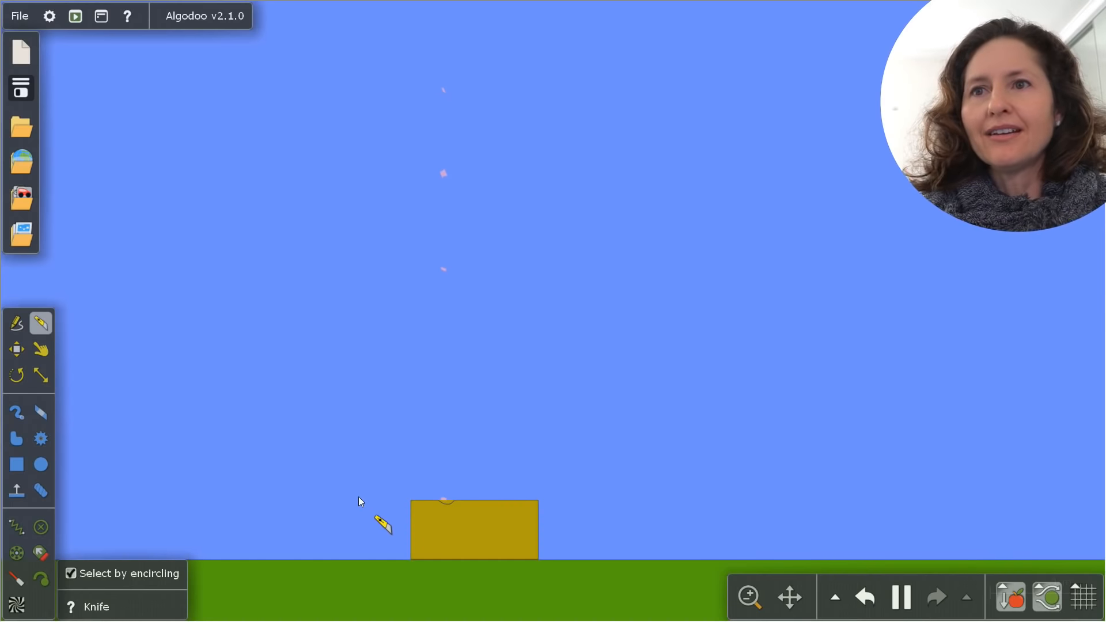
# Draw a tall, narrow box standing on the ground on the right of the rectangular box
pyautogui.press('b')
pyautogui.moveTo(595, 290); pyautogui.dragTo(638, 559)
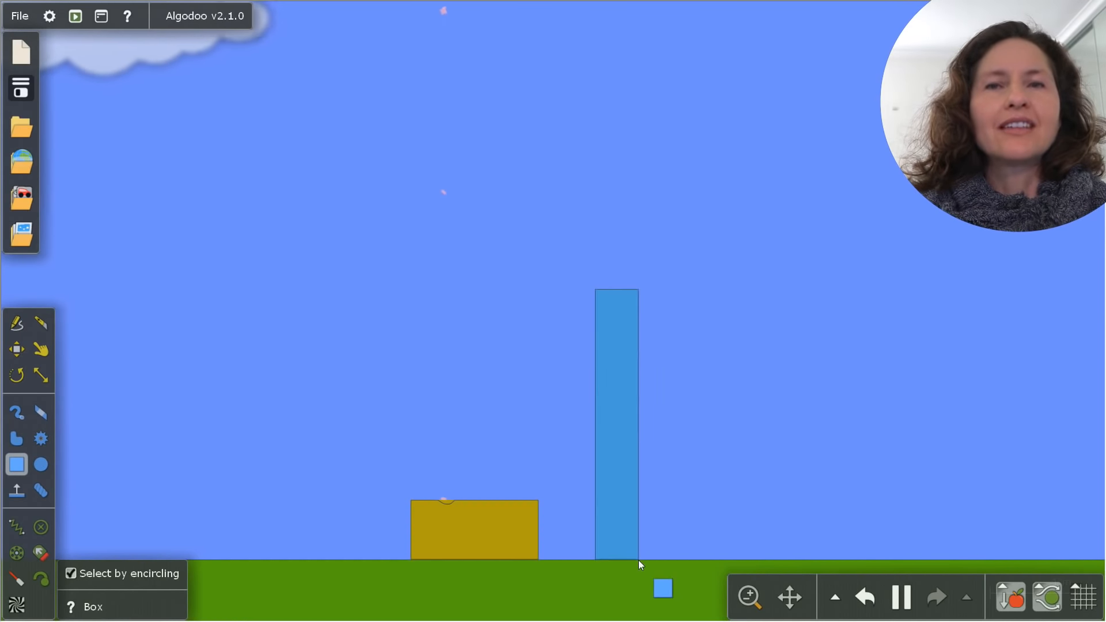
# Try to place a small circle on top of the tall, narrow box
pyautogui.press('c')
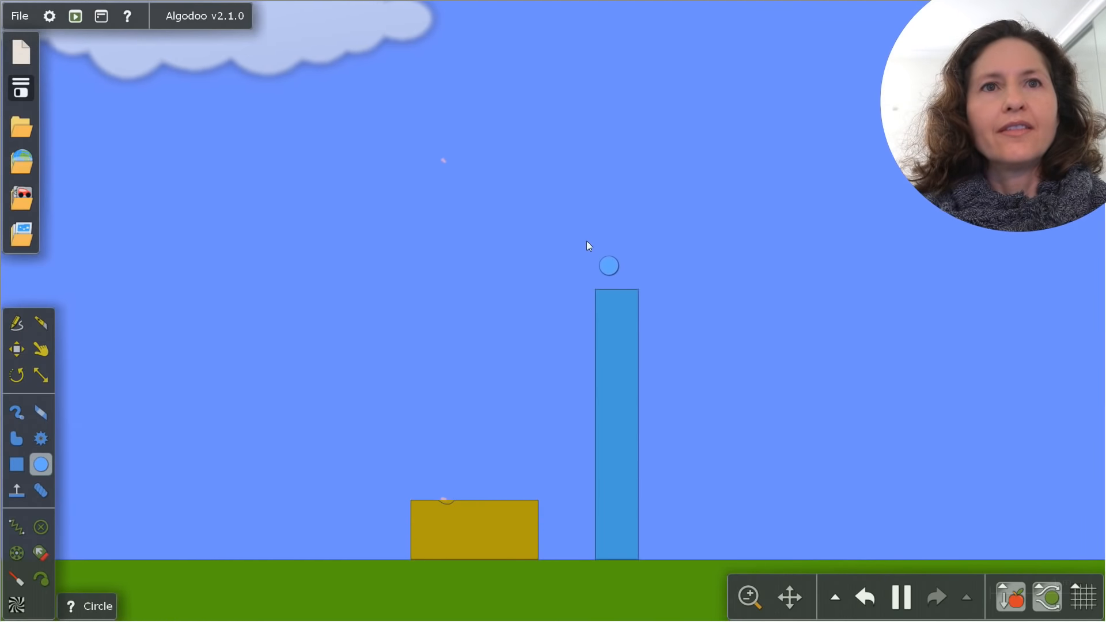
pyautogui.moveTo(594, 261); pyautogui.dragTo(593, 268)
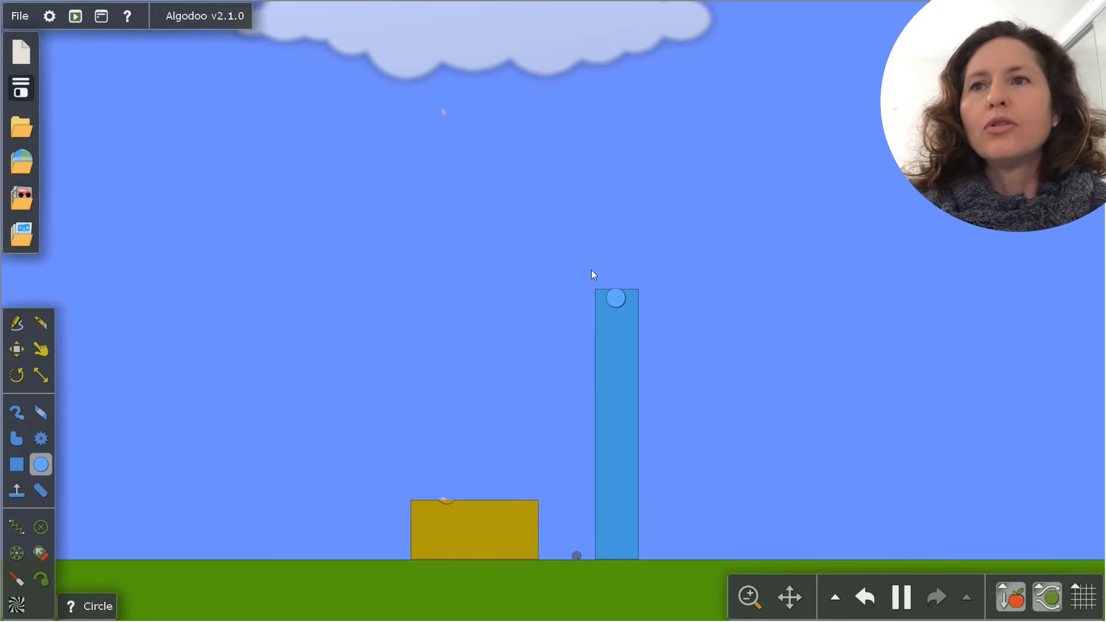
pyautogui.moveTo(615, 297); pyautogui.dragTo(138, 441)
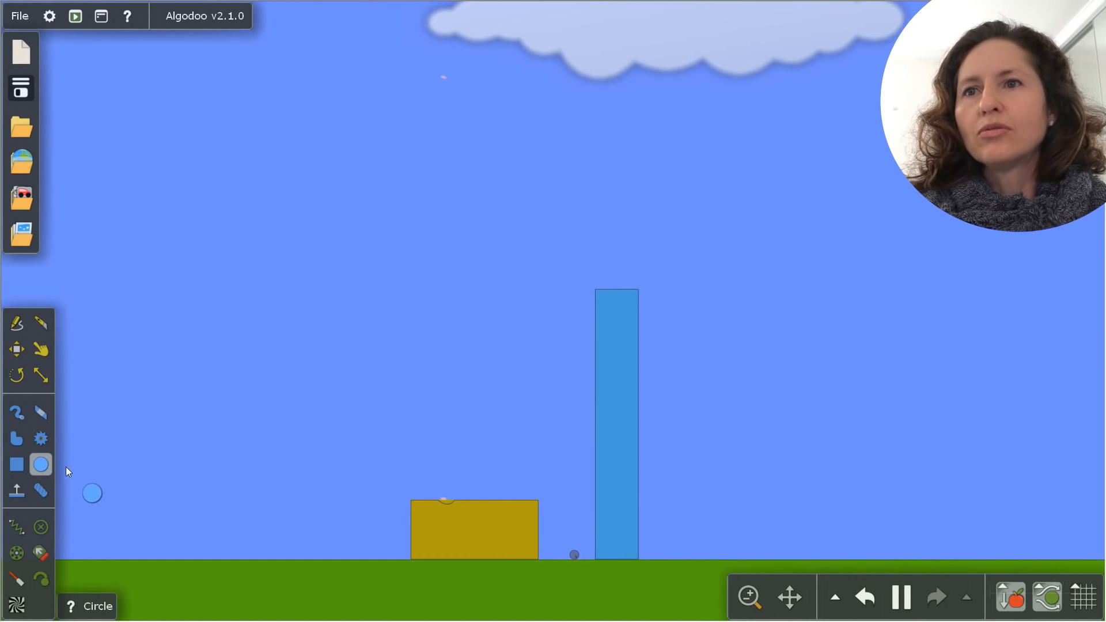
pyautogui.click(42, 465)
pyautogui.moveTo(613, 278)
pyautogui.mouseDown()
pyautogui.moveTo(643, 338)
pyautogui.moveTo(615, 361)
pyautogui.moveTo(436, 340)
pyautogui.moveTo(345, 403)
pyautogui.moveTo(29, 471)
pyautogui.moveTo(330, 306)
pyautogui.mouseUp()
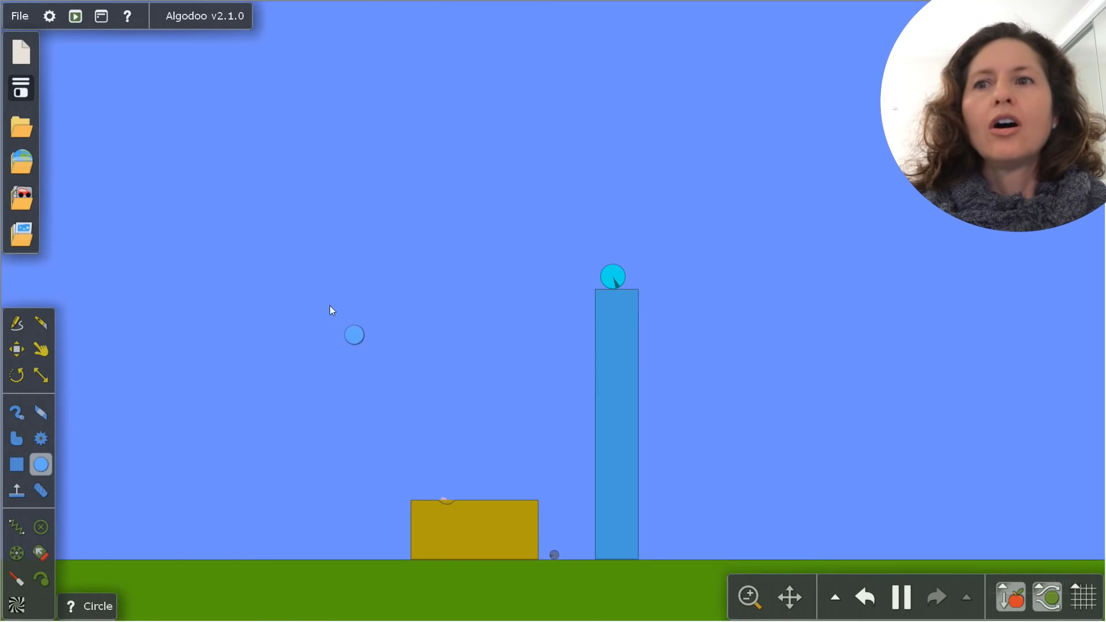
pyautogui.moveTo(612, 274); pyautogui.dragTo(829, 228)
pyautogui.moveTo(805, 331); pyautogui.dragTo(538, 466)
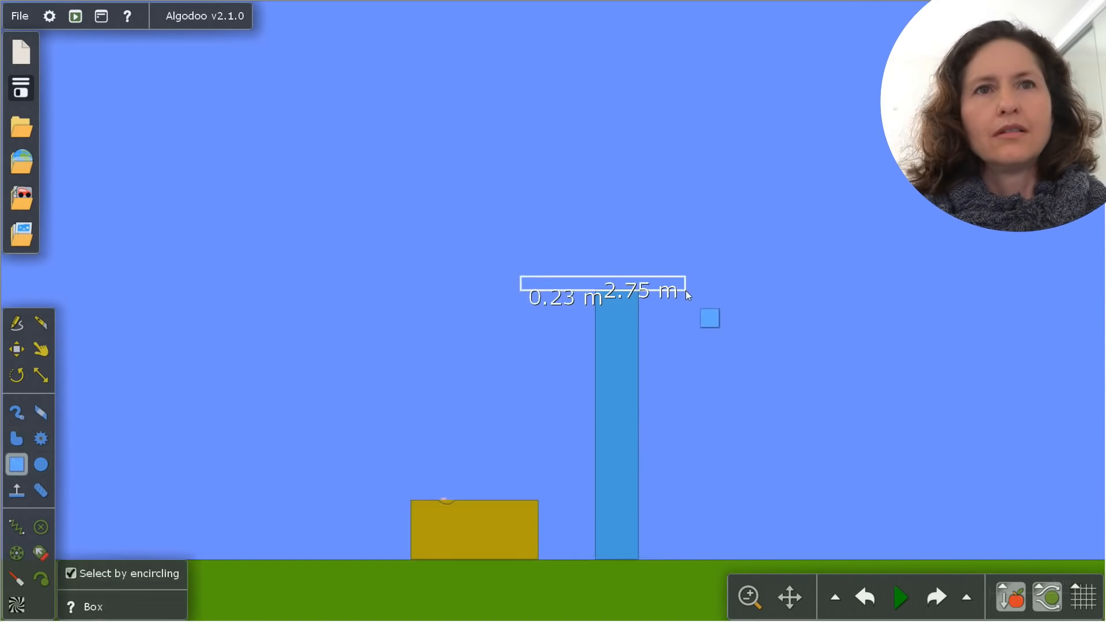
# Draw a thin horizontal plank centred above the tall box and lower it to overlap the box's upper end
pyautogui.moveTo(686, 290); pyautogui.dragTo(711, 293)
pyautogui.press('m')
pyautogui.moveTo(562, 284); pyautogui.dragTo(562, 295)
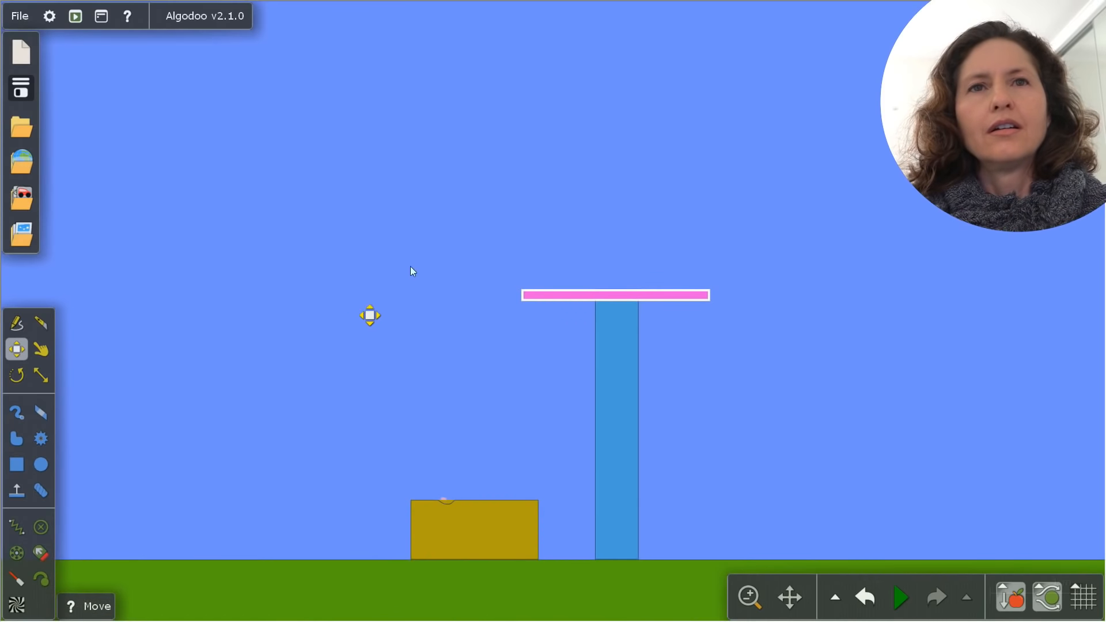
# Set the tall box's material to Wood
pyautogui.rightClick(614, 300)
pyautogui.moveTo(651, 449)
pyautogui.click(936, 320)
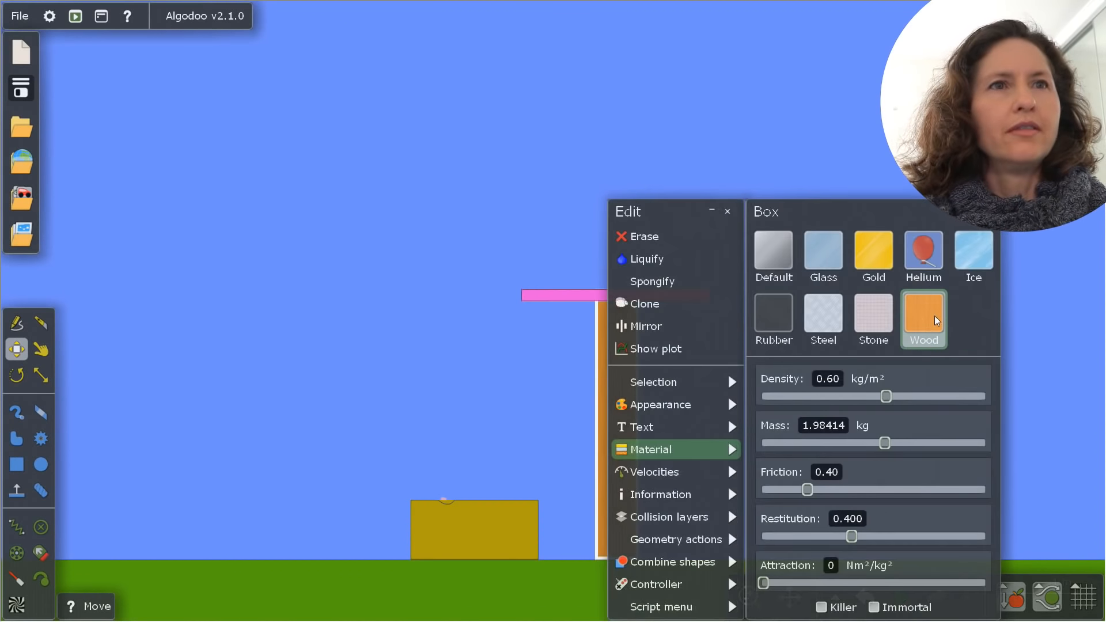
# Set the thin horizontal plank's material to Glass
pyautogui.click(571, 297)
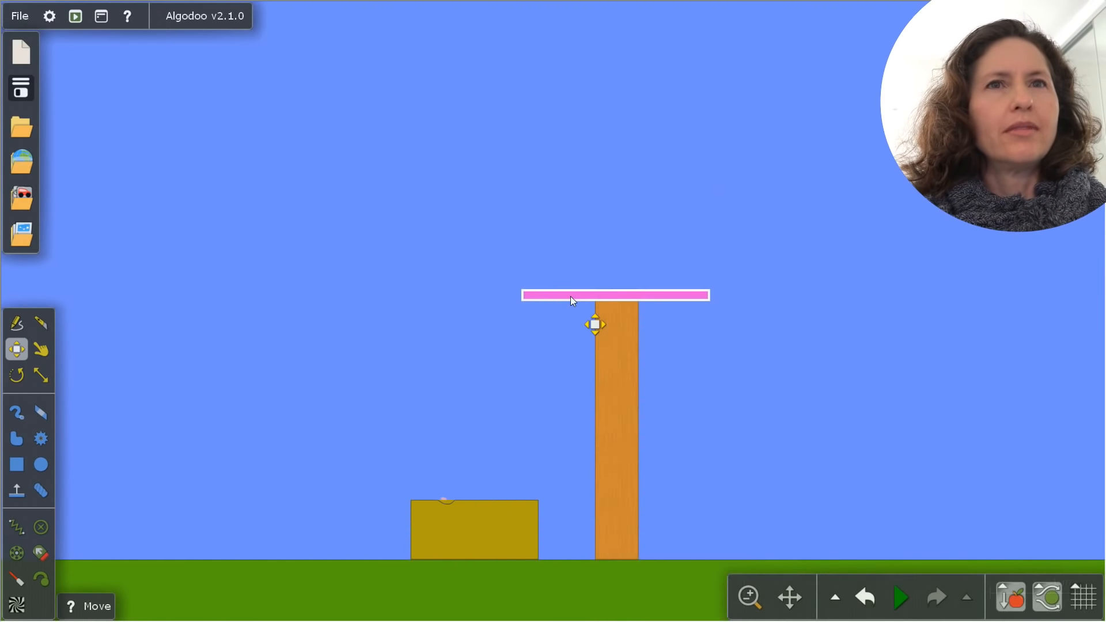
pyautogui.rightClick(622, 298)
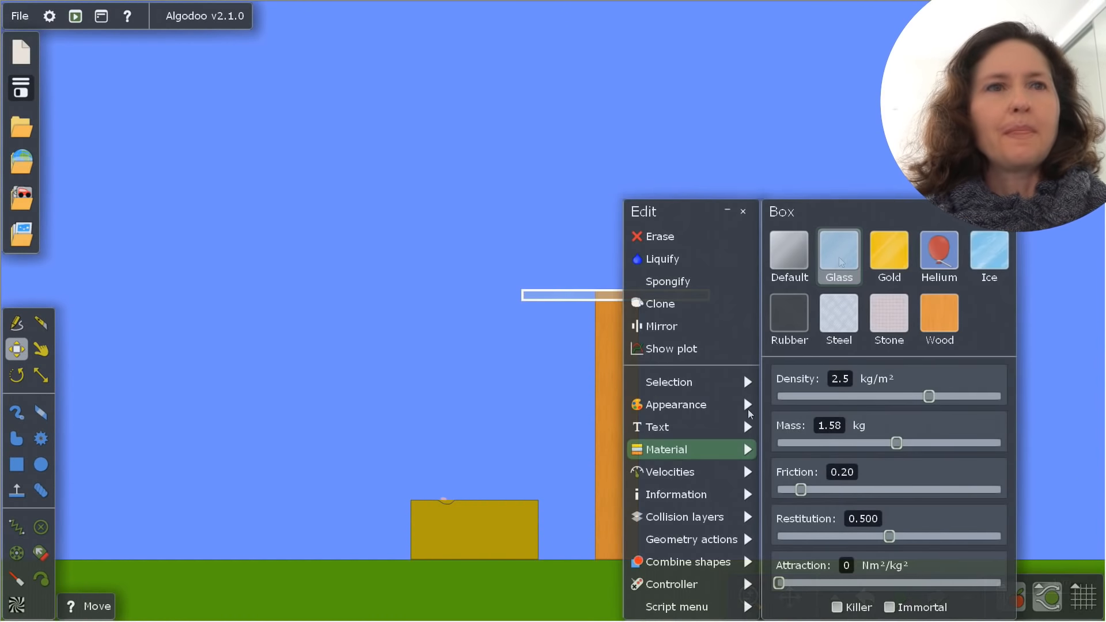
pyautogui.moveTo(743, 427)
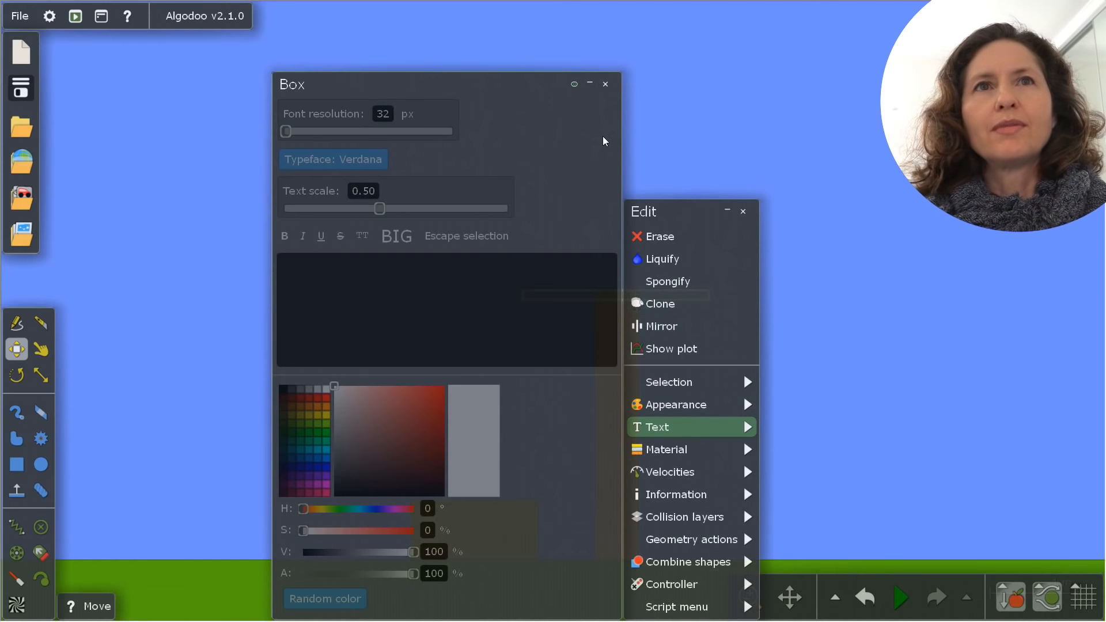
pyautogui.click(605, 85)
# Add a center axle to the glass plank and start the simulation
pyautogui.moveTo(700, 539)
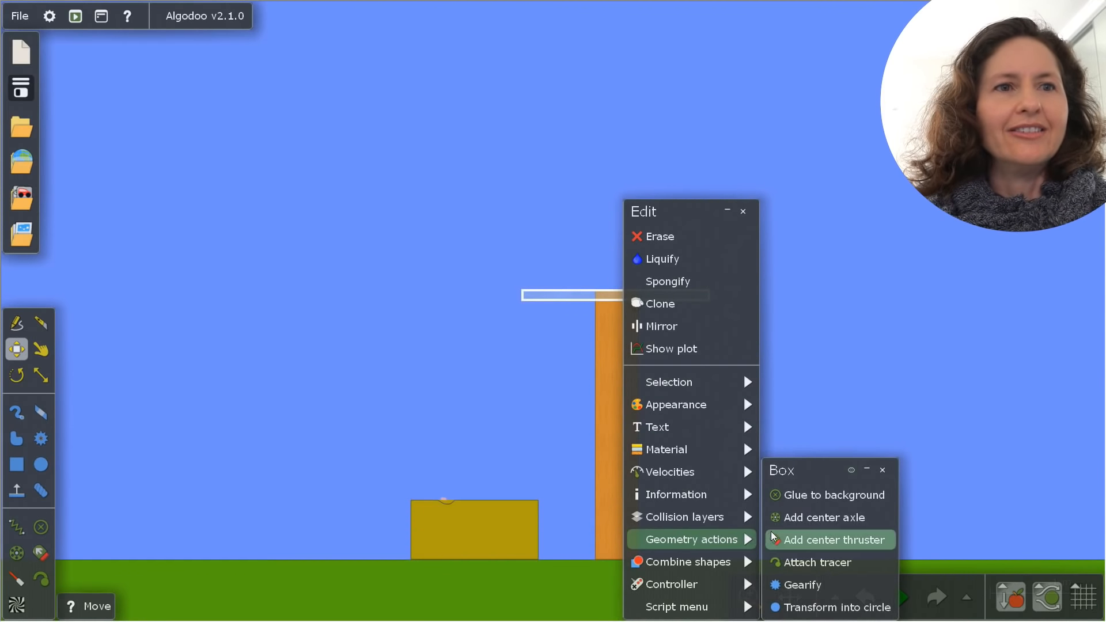
pyautogui.click(782, 519)
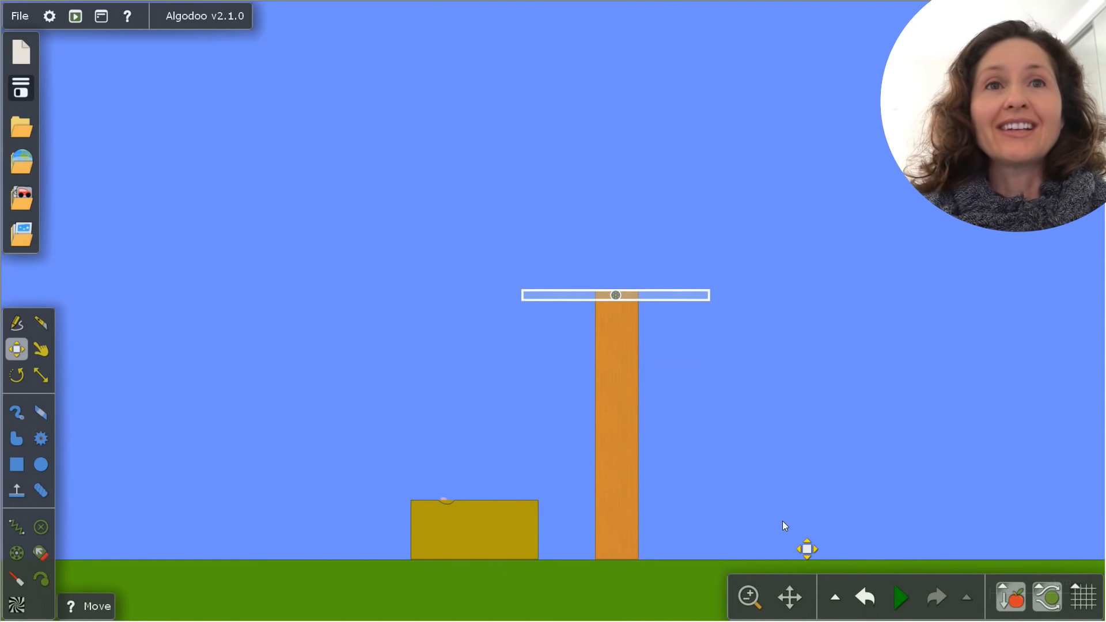
pyautogui.click(910, 603)
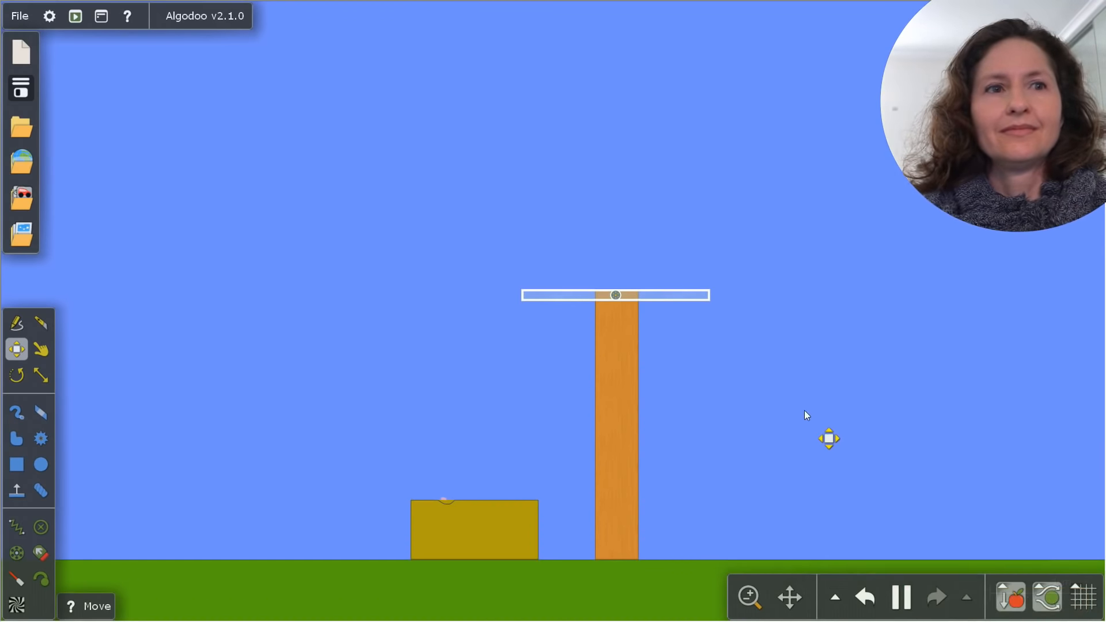
# Turn on the motor of the glass plank's axle
pyautogui.rightClick(616, 295)
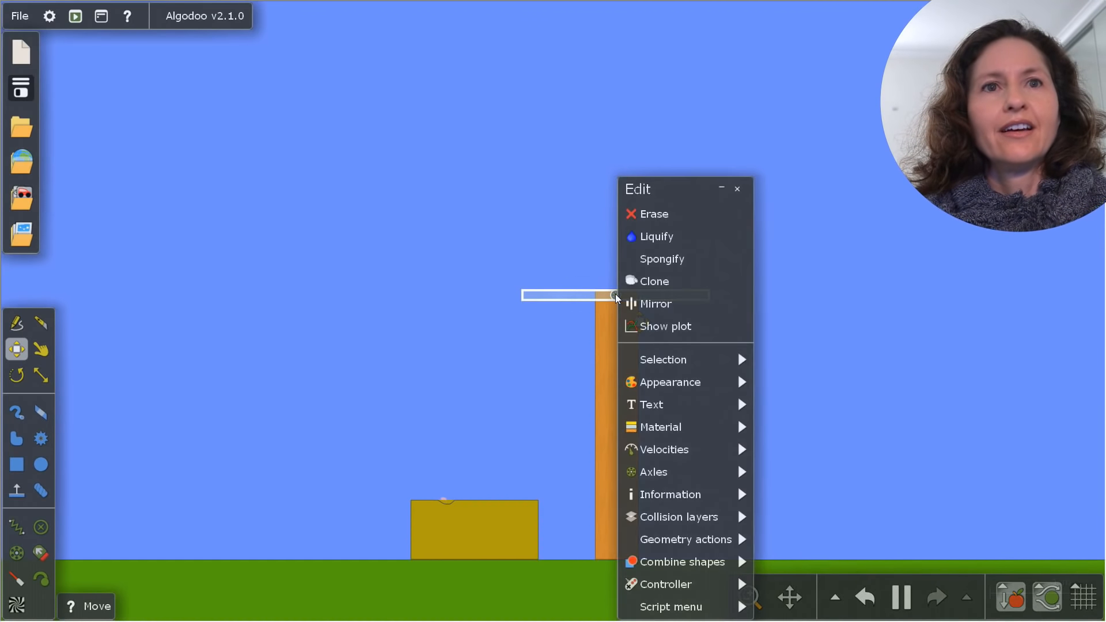
pyautogui.moveTo(743, 479)
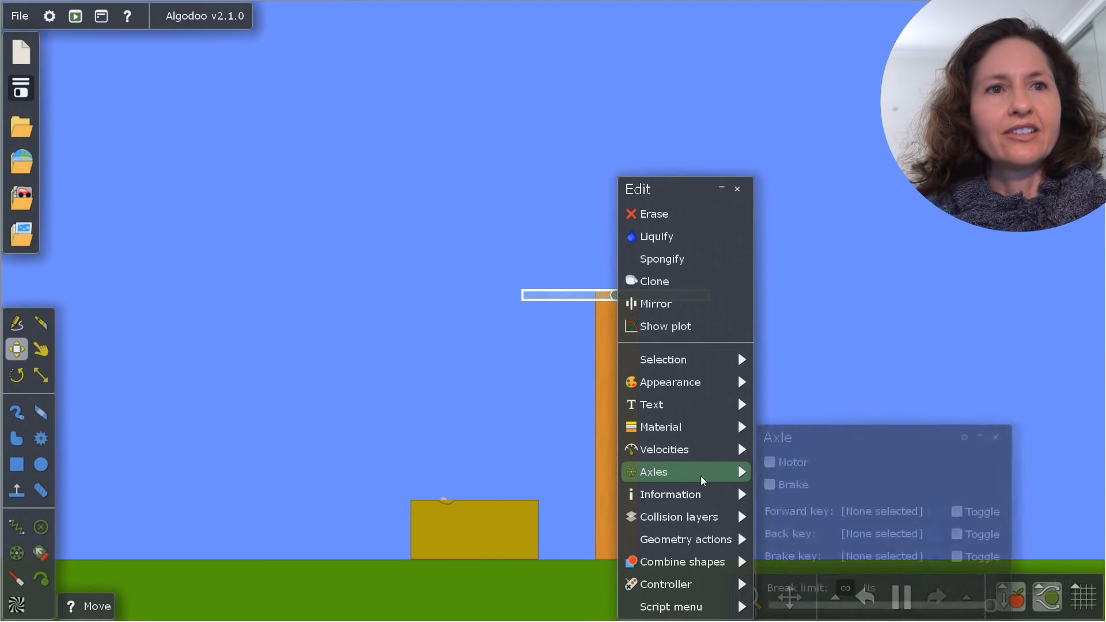
pyautogui.click(770, 462)
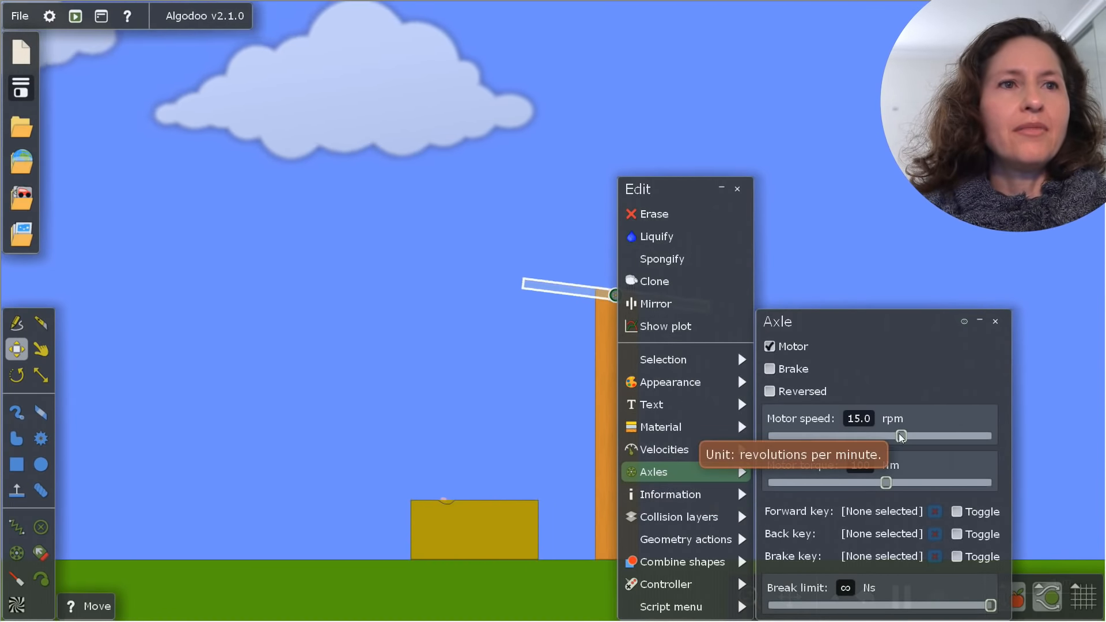
# Set the motor speed of the plank's axle to 50 rpm
pyautogui.moveTo(901, 438); pyautogui.dragTo(1008, 431)
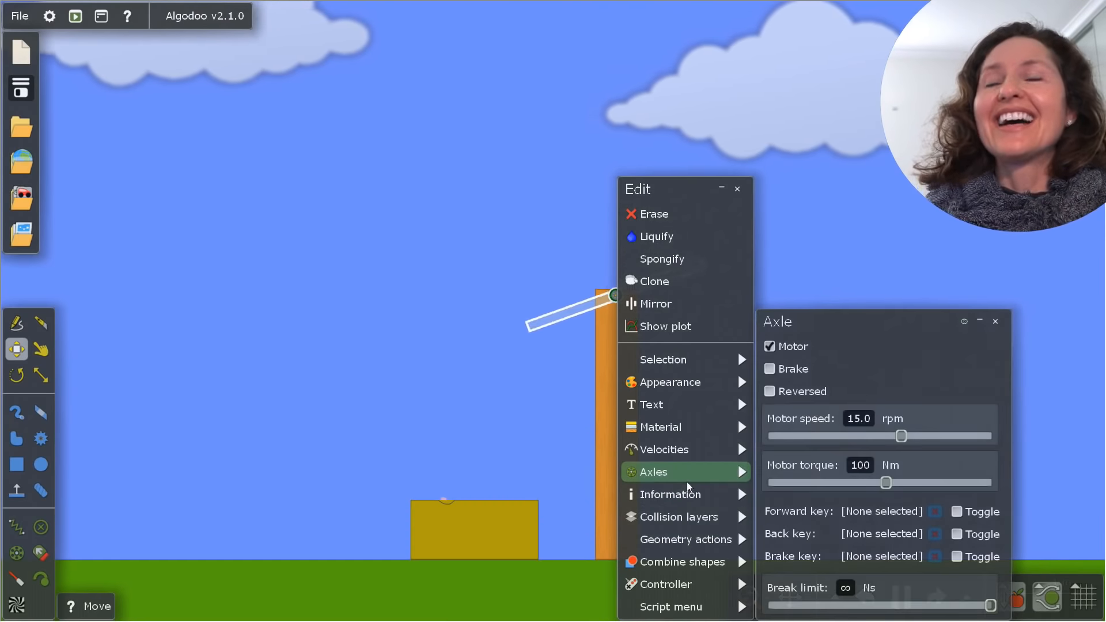
pyautogui.moveTo(691, 494)
pyautogui.moveTo(685, 472)
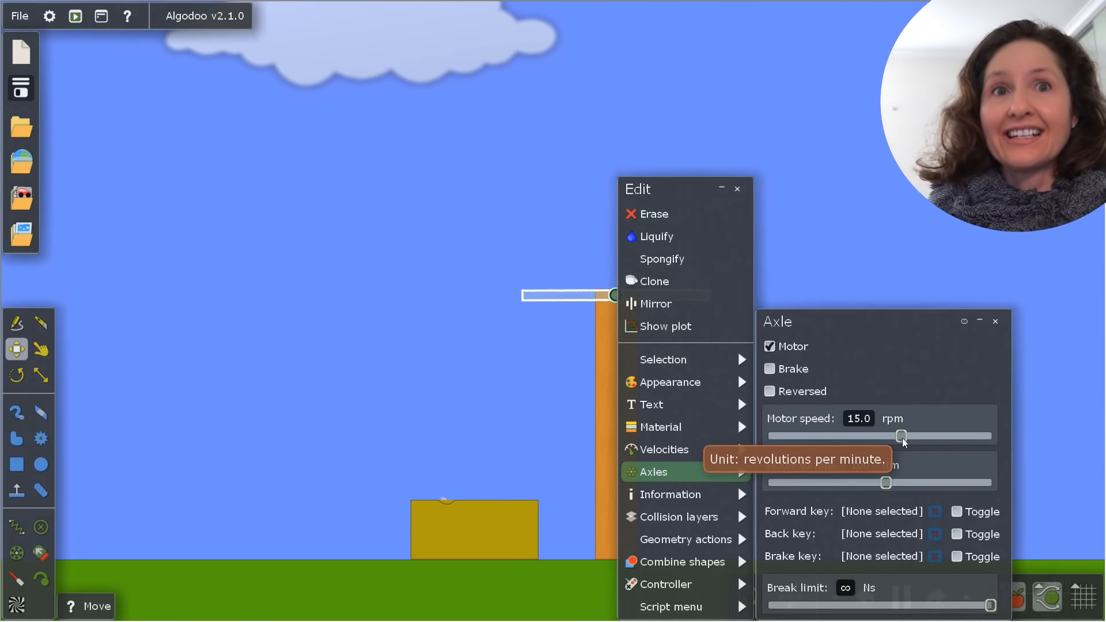
pyautogui.moveTo(907, 440); pyautogui.dragTo(936, 434)
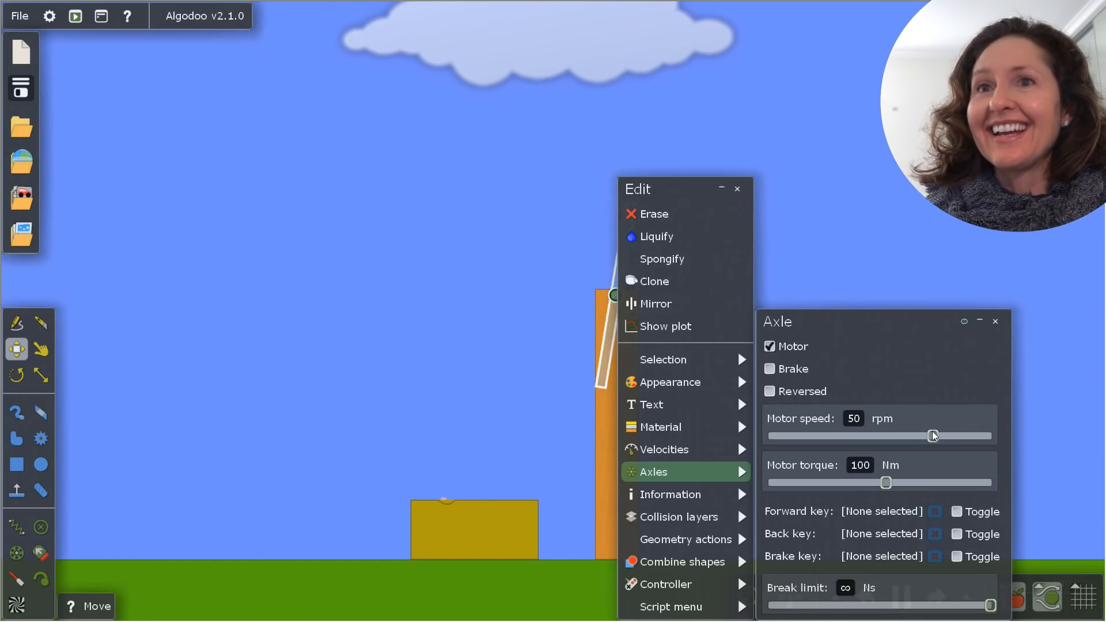
# Dismiss the edit options and move the axle settings clear of the windmill to watch the plank spin
pyautogui.click(737, 189)
pyautogui.moveTo(781, 321); pyautogui.dragTo(117, 140)
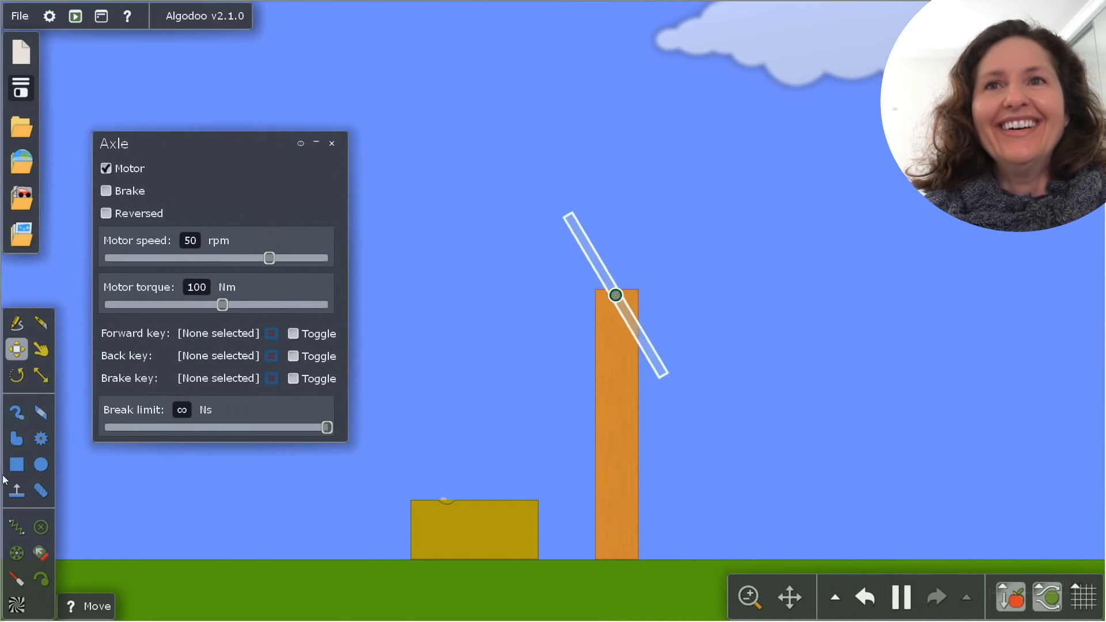
pyautogui.click(16, 464)
pyautogui.click(97, 504)
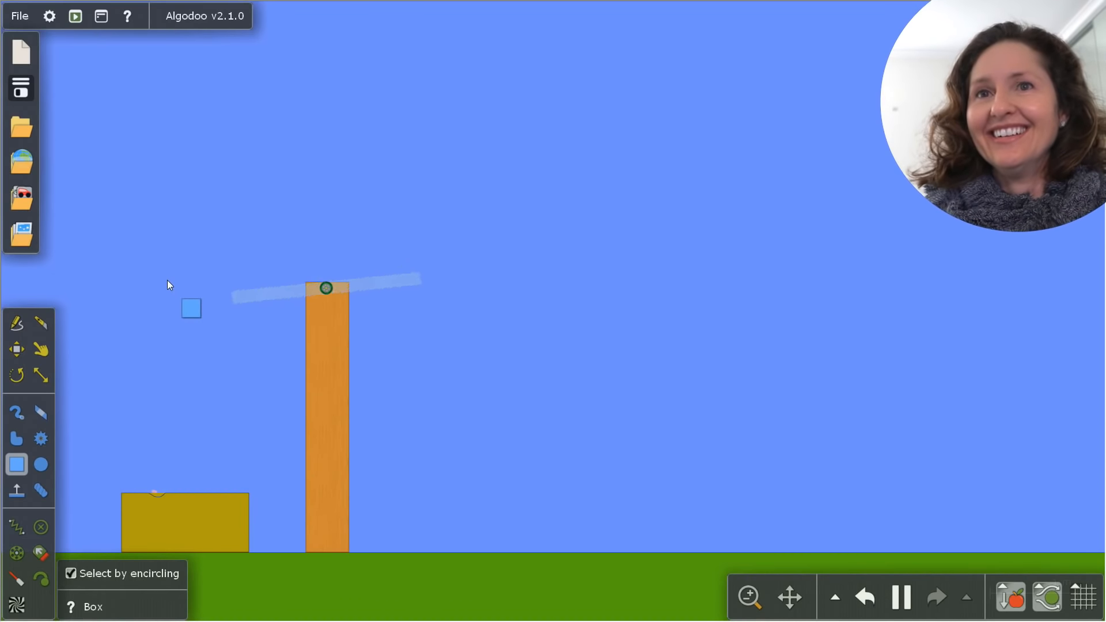
pyautogui.moveTo(168, 284); pyautogui.dragTo(104, 260)
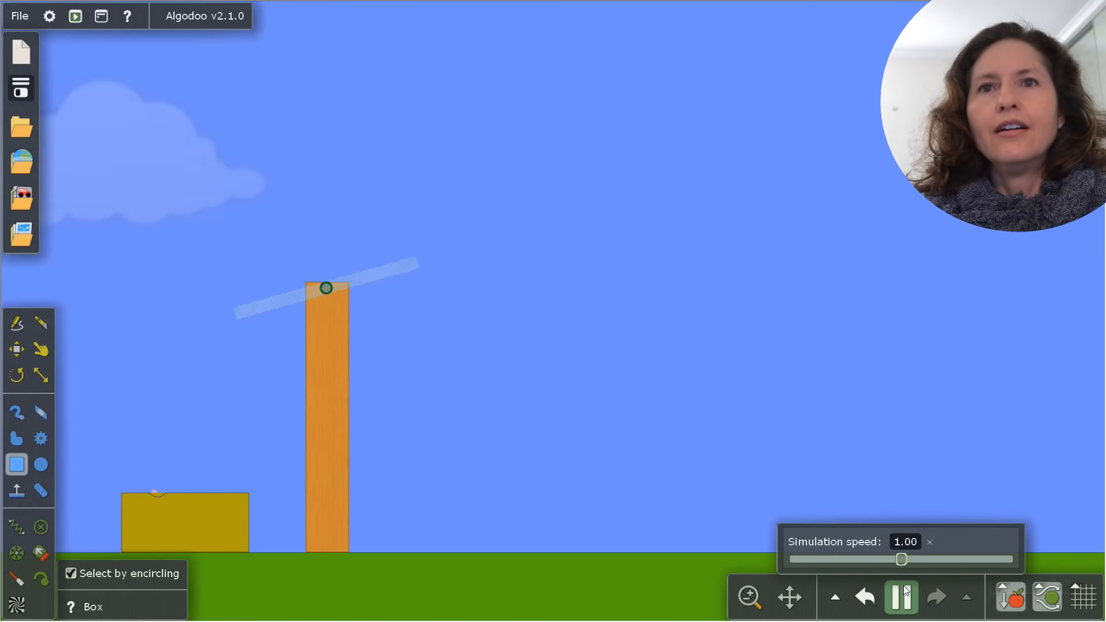
# Pause the simulation and erase the glass plank together with its axle from the post
pyautogui.click(904, 592)
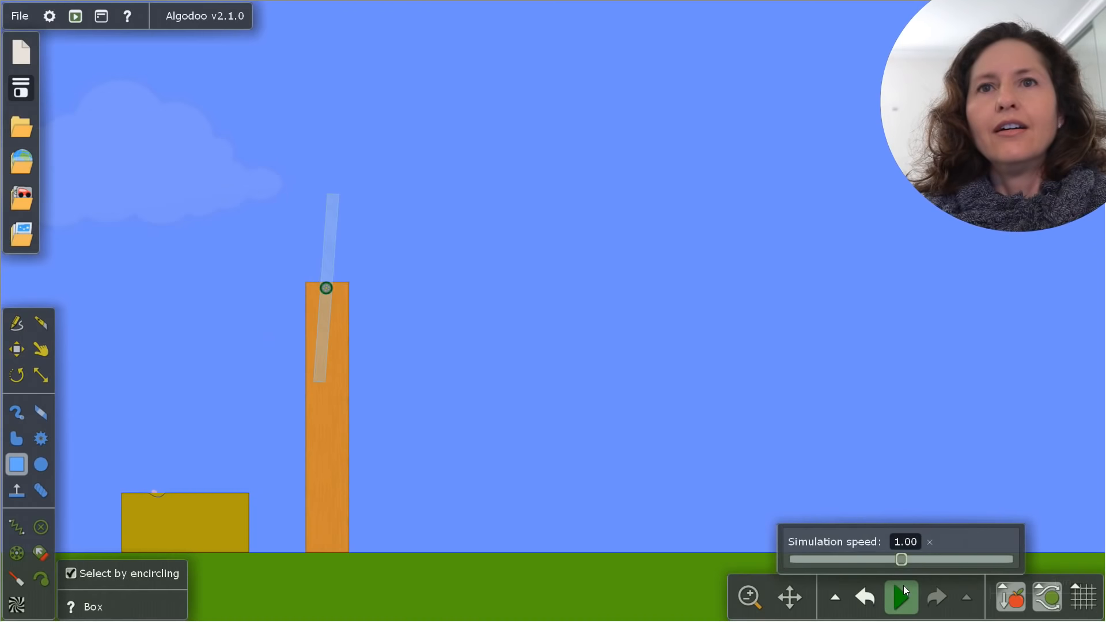
pyautogui.click(449, 318)
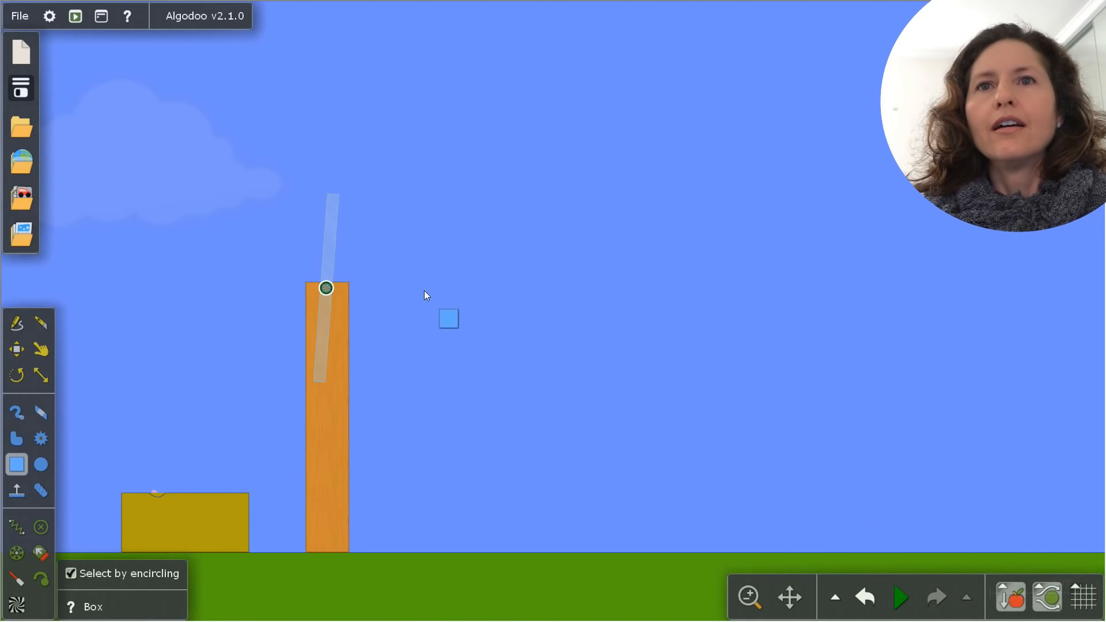
pyautogui.moveTo(427, 295); pyautogui.dragTo(321, 286)
pyautogui.rightClick(321, 287)
pyautogui.click(347, 322)
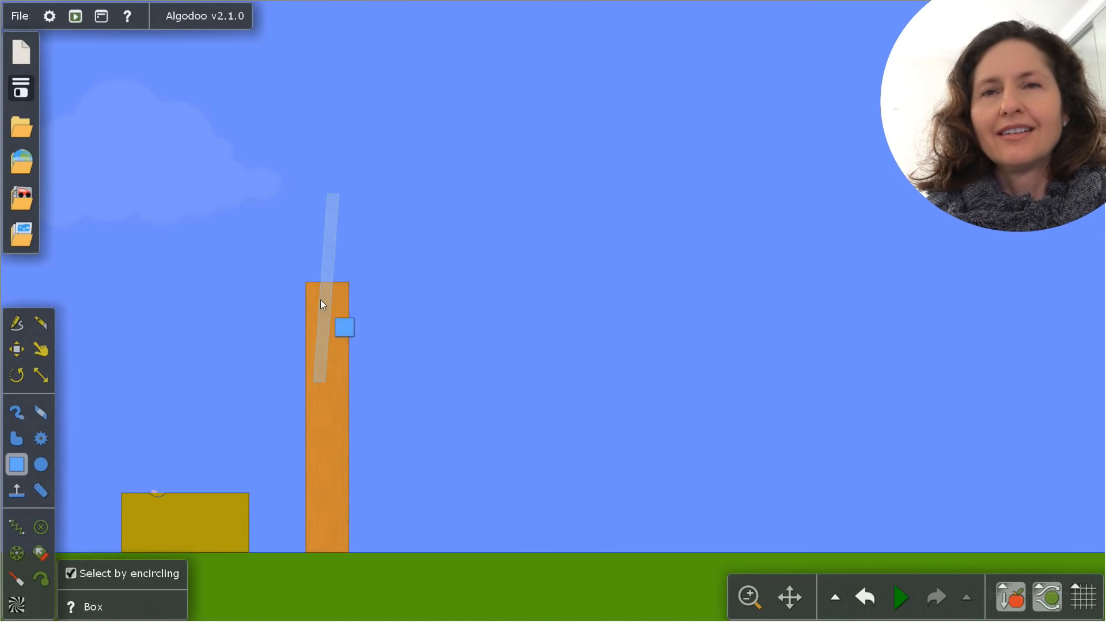
pyautogui.rightClick(323, 196)
pyautogui.click(351, 234)
# Draw a freehand four-bladed propeller with the Polygon tool and position its hub over the top of the post
pyautogui.click(16, 413)
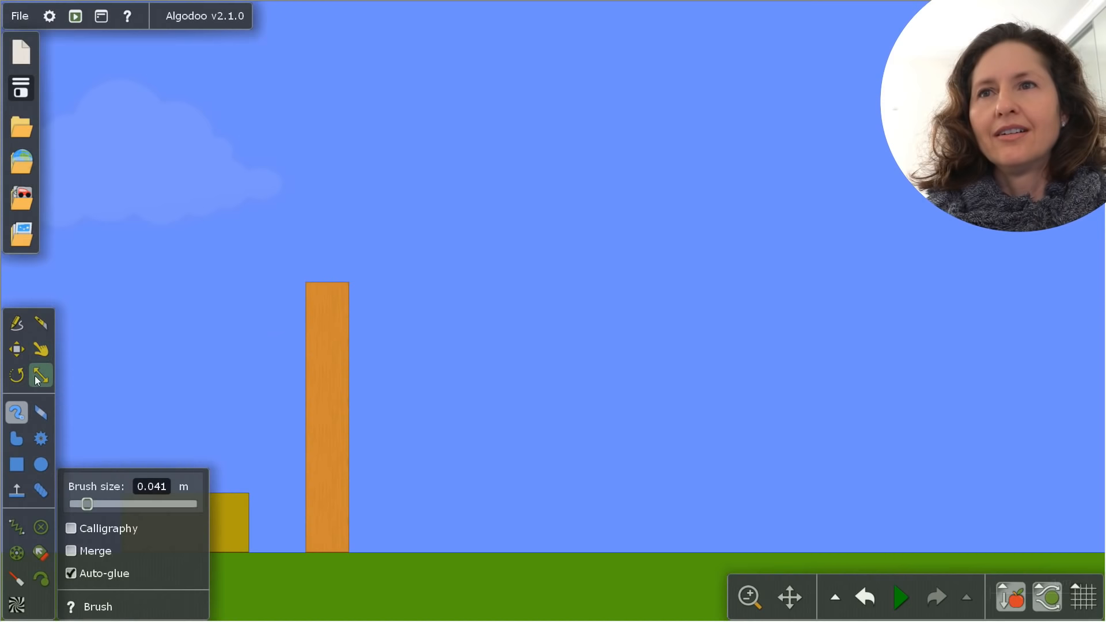
pyautogui.click(17, 439)
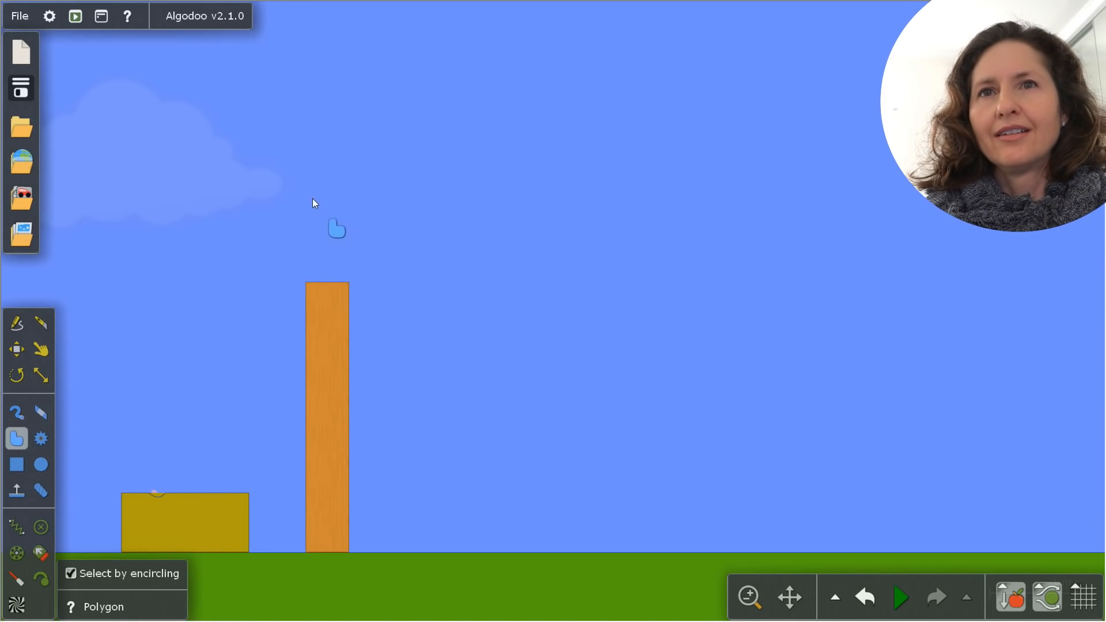
pyautogui.moveTo(307, 262); pyautogui.dragTo(333, 175)
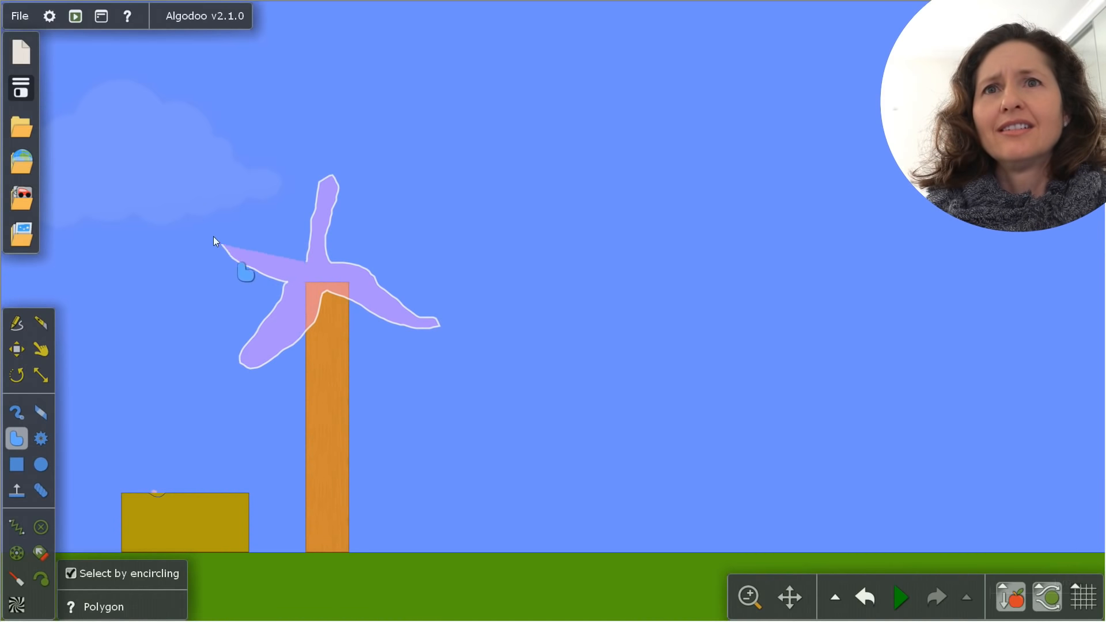
pyautogui.moveTo(298, 256); pyautogui.dragTo(305, 260)
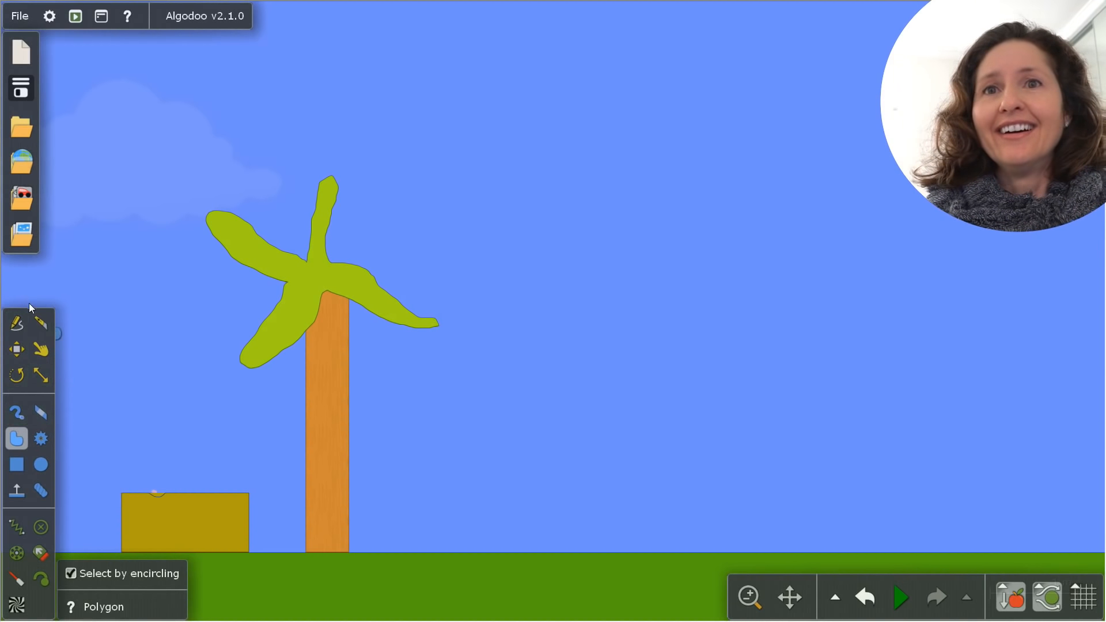
pyautogui.click(20, 358)
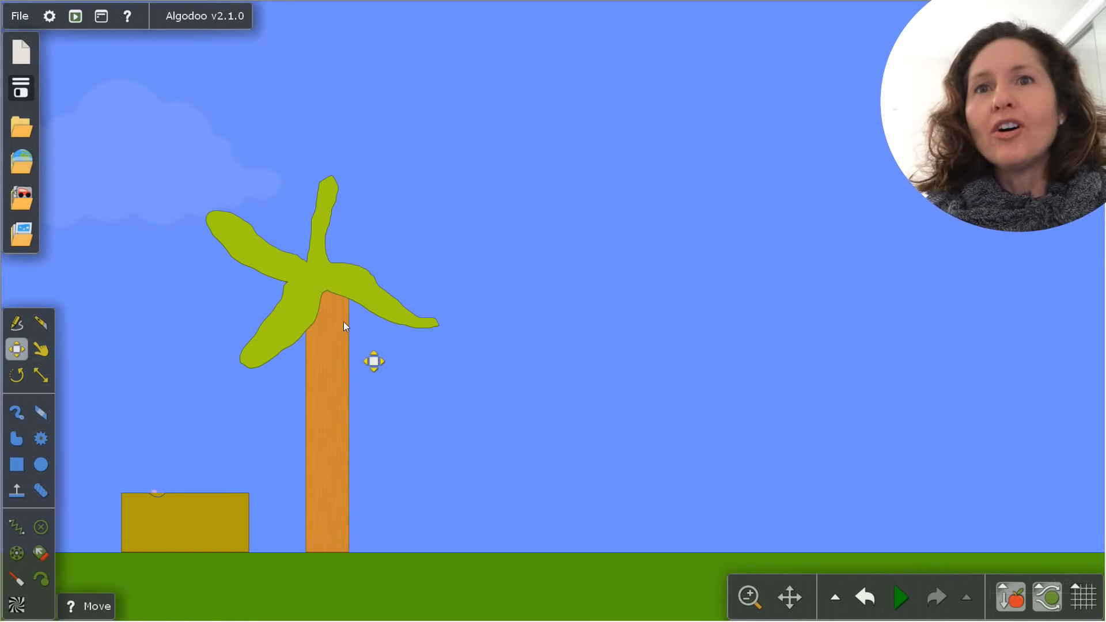
pyautogui.moveTo(321, 274); pyautogui.dragTo(335, 304)
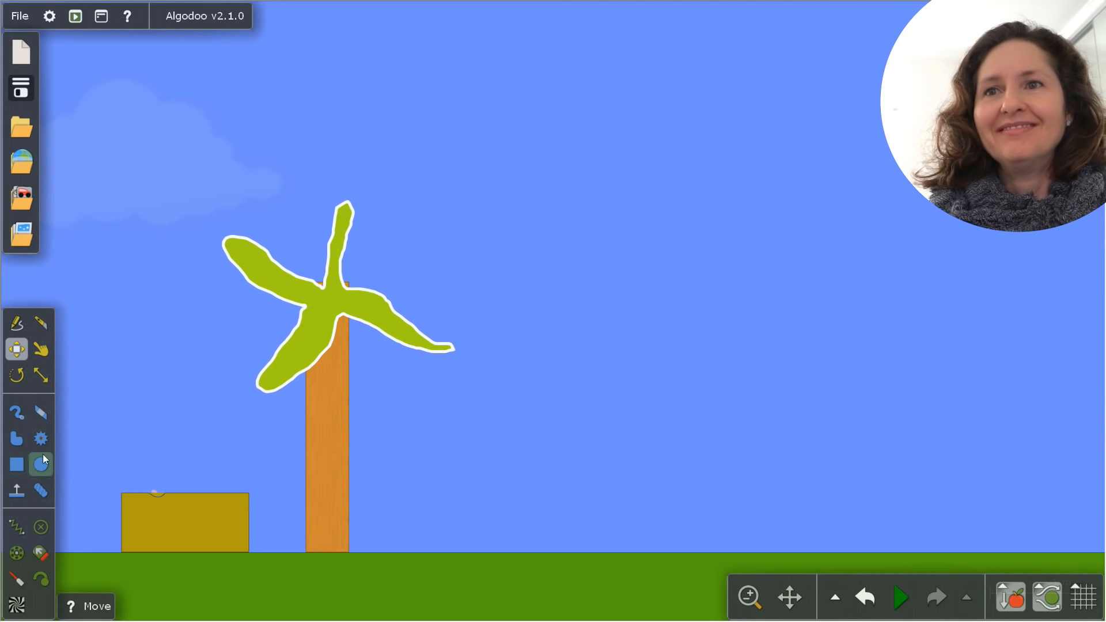
# Join the propeller to the top of the post with an axle at its hub
pyautogui.click(45, 532)
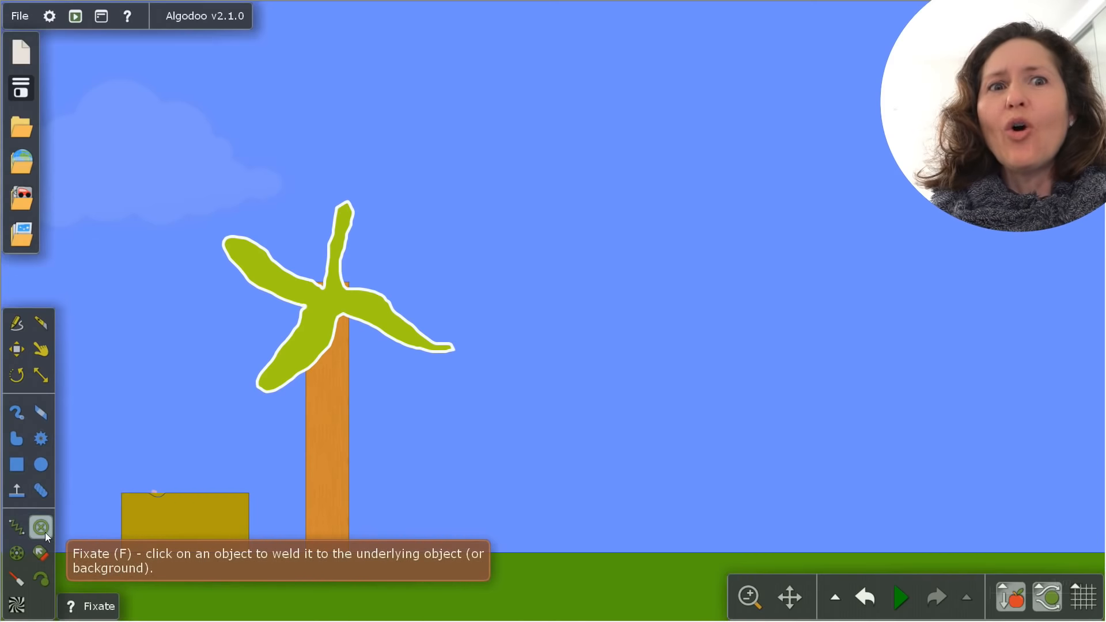
pyautogui.click(18, 547)
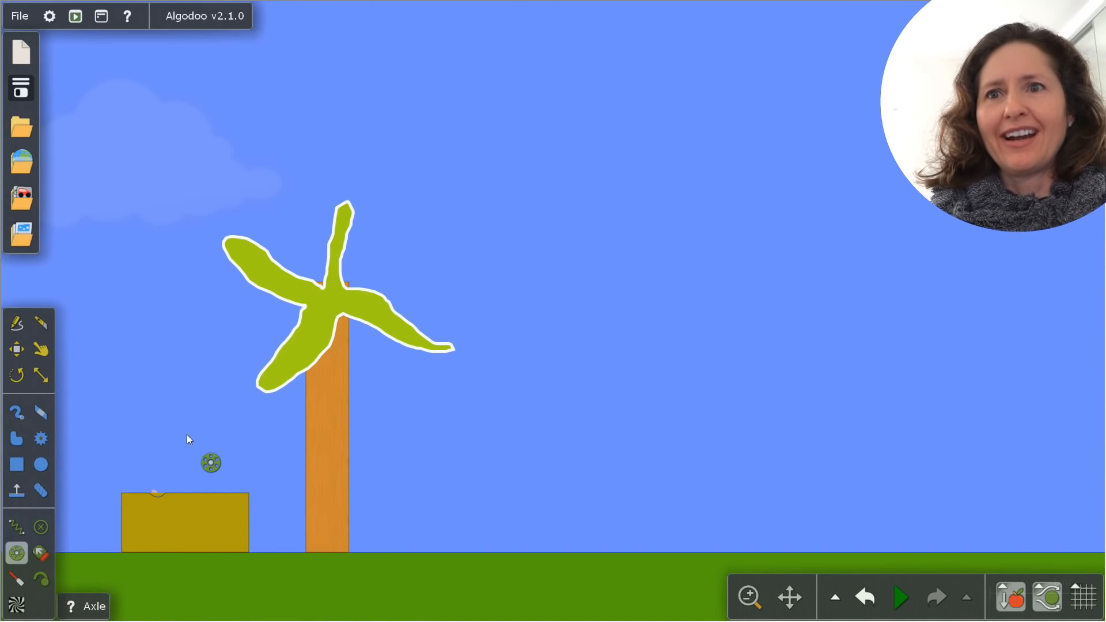
pyautogui.click(327, 301)
# Turn on the propeller axle's motor at 40 rpm and run the simulation
pyautogui.rightClick(326, 300)
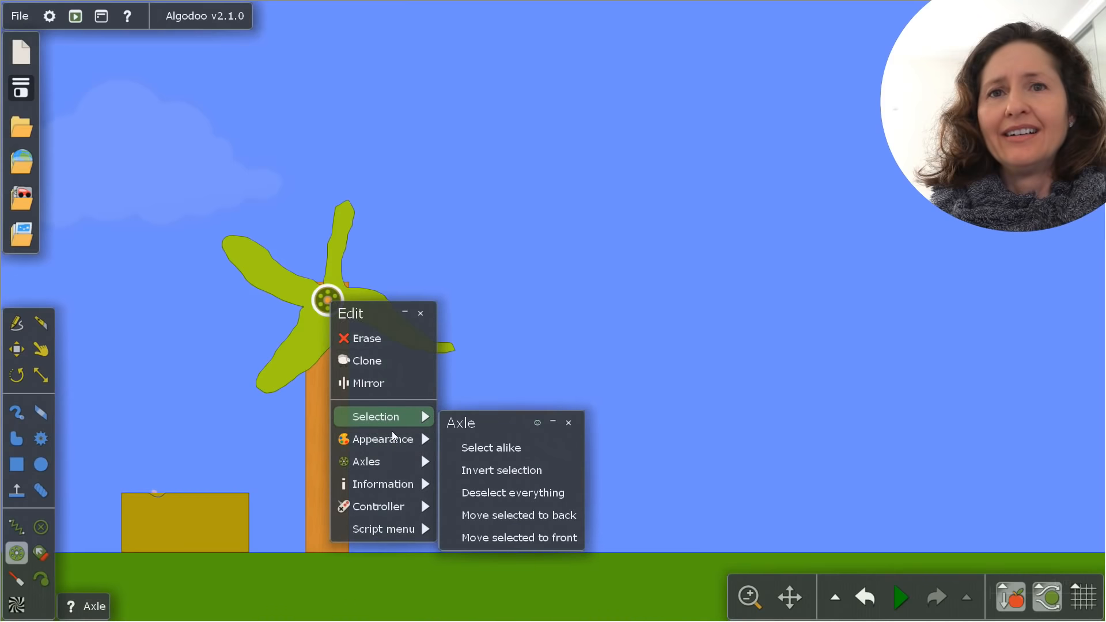
pyautogui.click(403, 460)
pyautogui.click(452, 459)
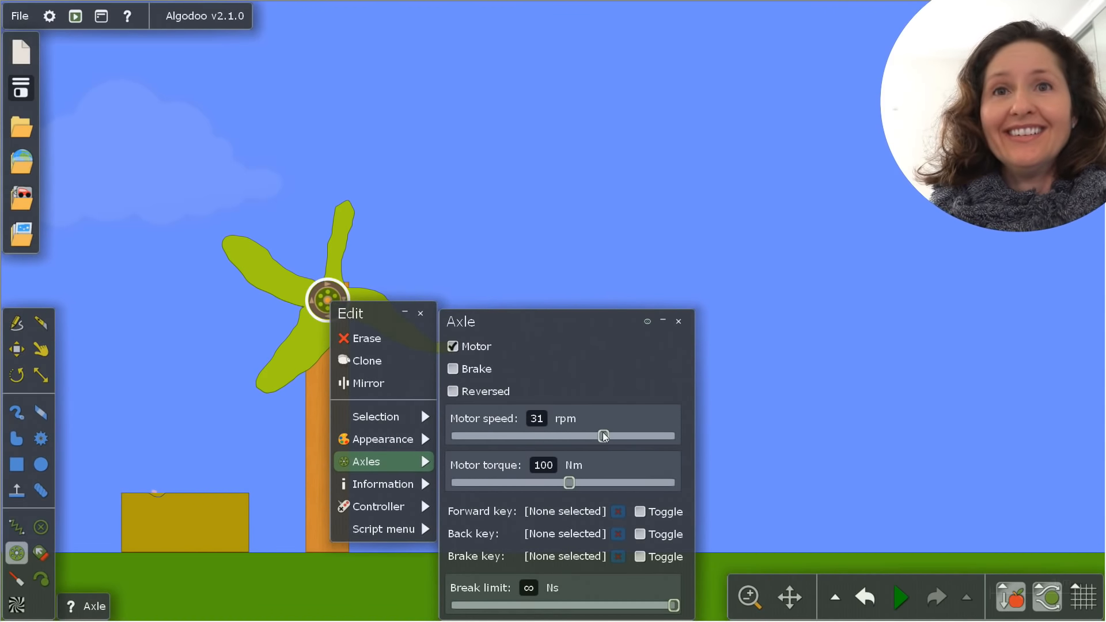
pyautogui.click(901, 591)
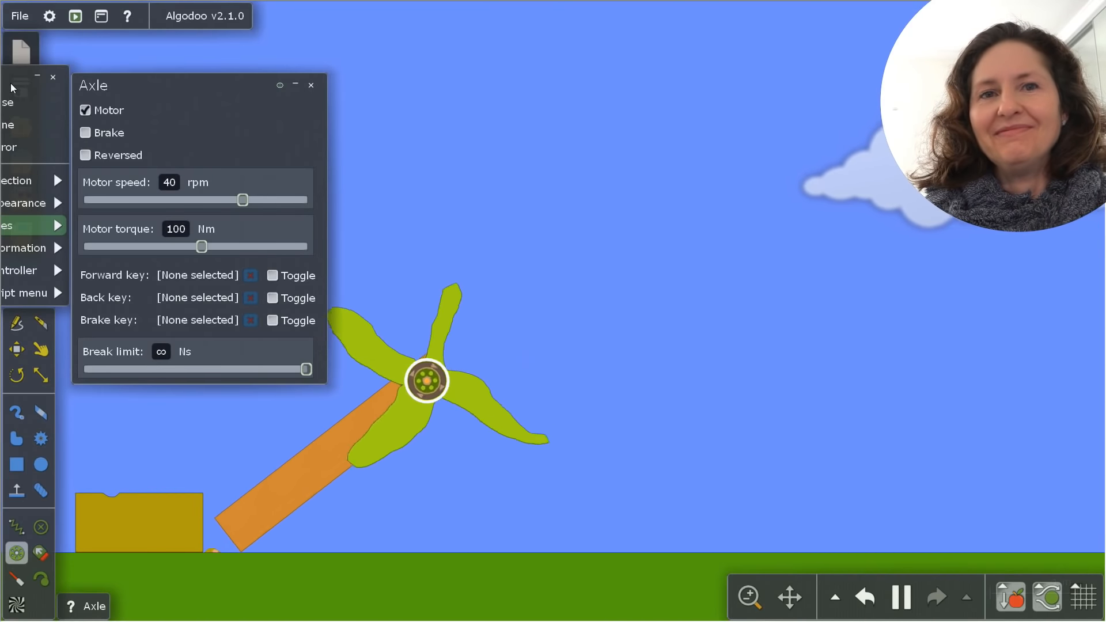
# Set the motor speed of the propeller's axle to 7.2 rpm
pyautogui.moveTo(11, 88); pyautogui.dragTo(461, 97)
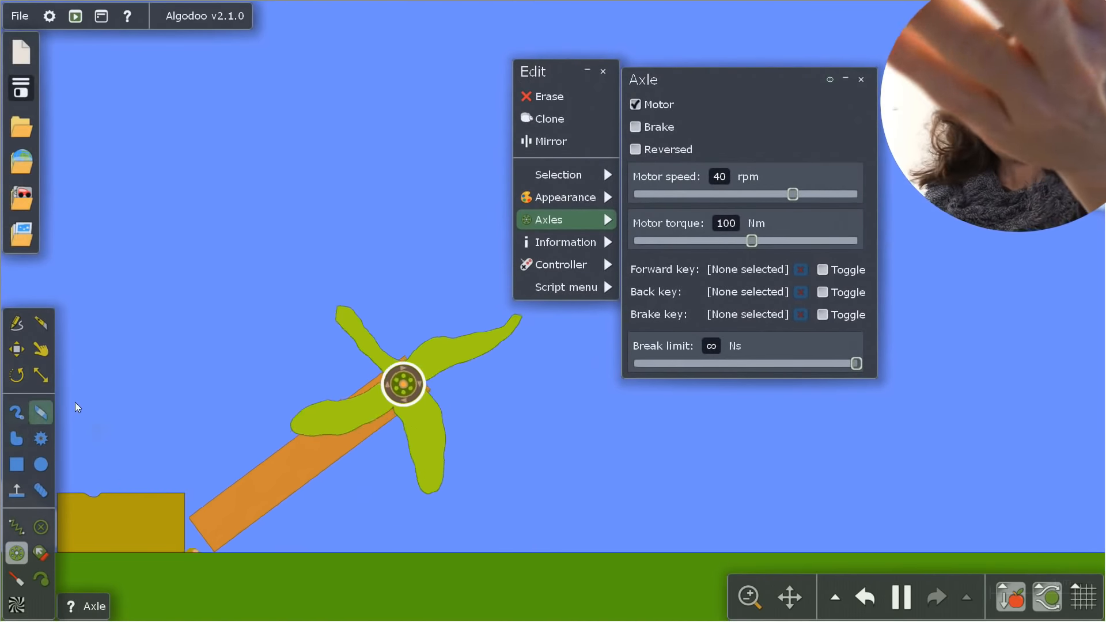
pyautogui.moveTo(792, 194); pyautogui.dragTo(747, 195)
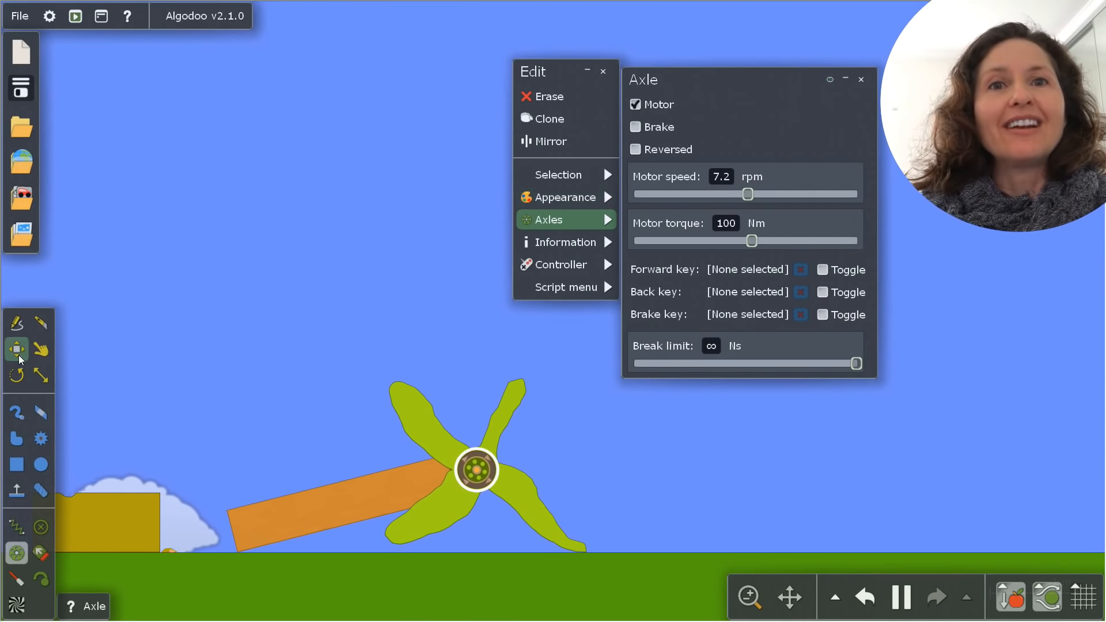
# Pull the fallen windmill up off the ground with the Drag tool and pause the simulation while it is raised
pyautogui.click(41, 349)
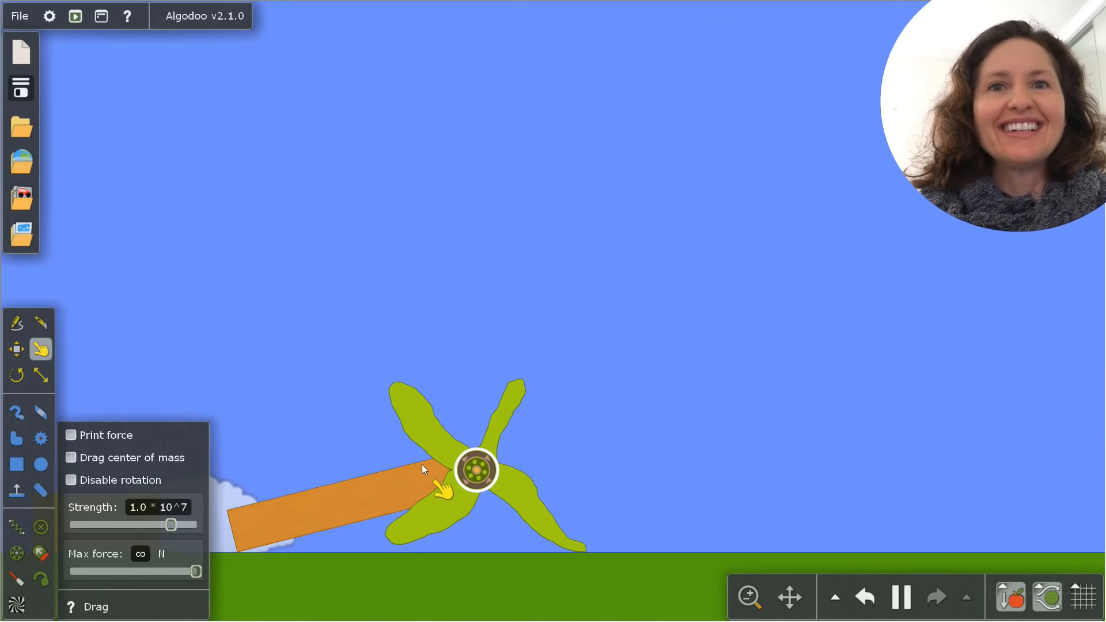
pyautogui.moveTo(422, 465); pyautogui.dragTo(920, 597)
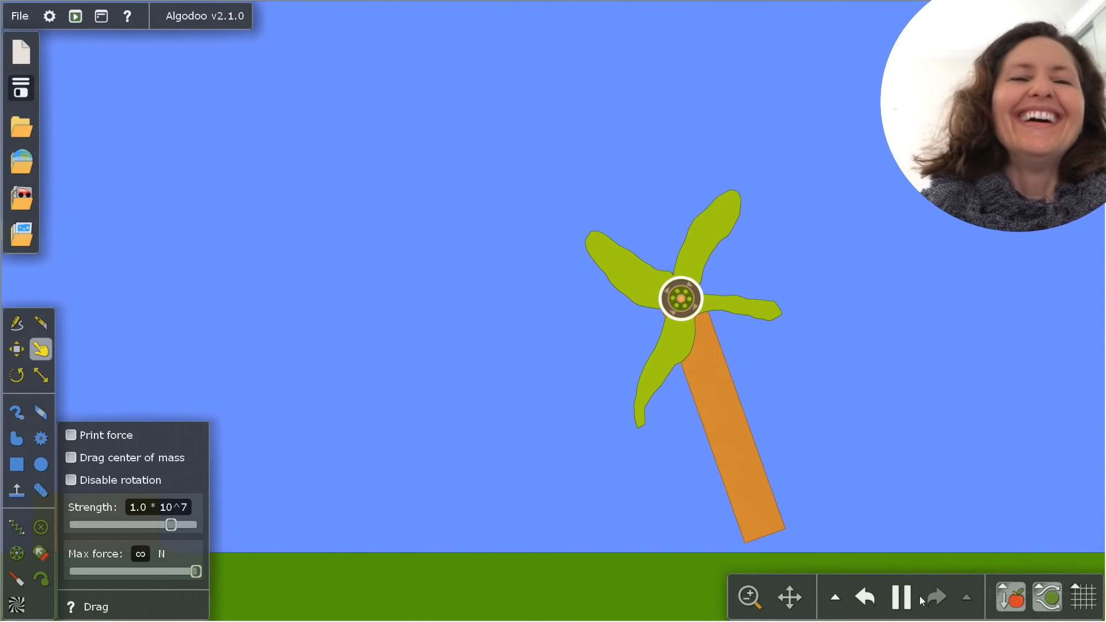
pyautogui.click(909, 609)
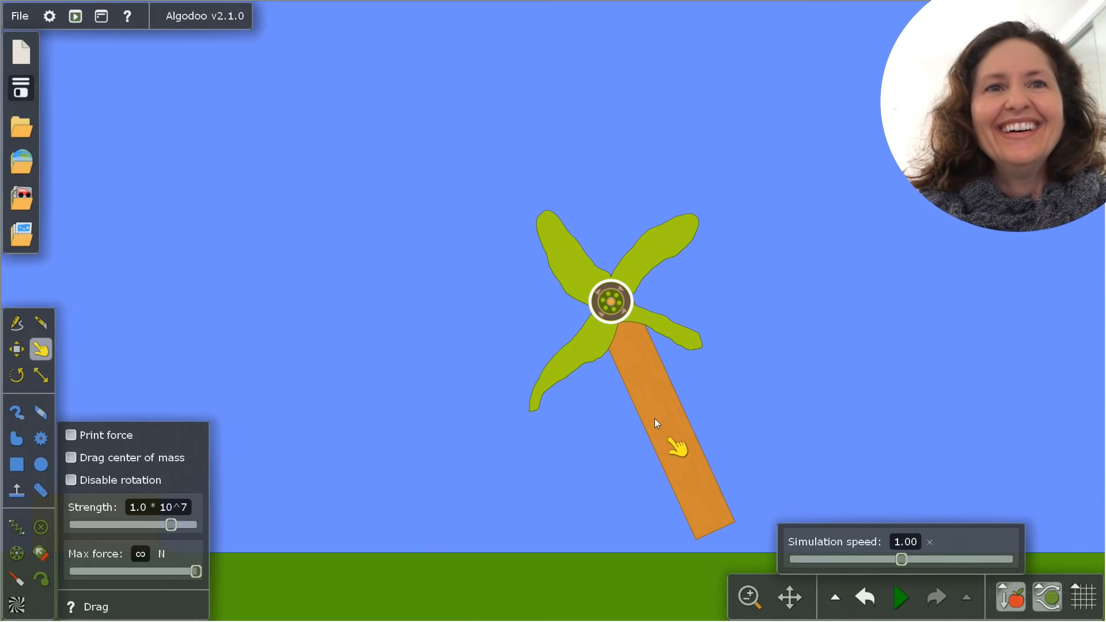
pyautogui.press('m')
pyautogui.moveTo(641, 434); pyautogui.dragTo(593, 430)
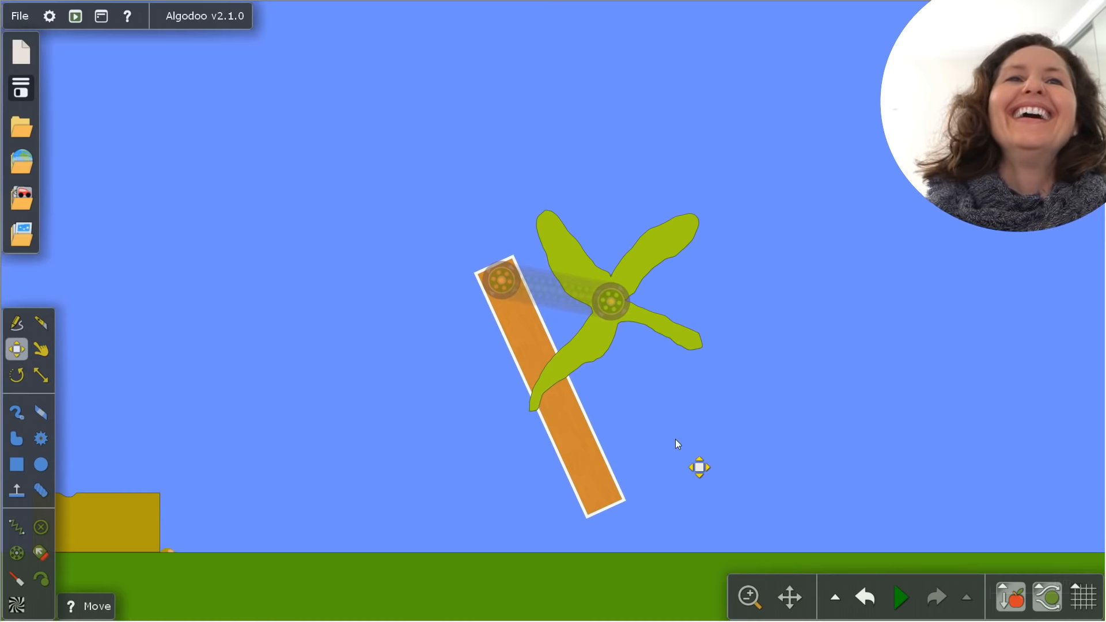
pyautogui.hotkey('ctrl', 'z')
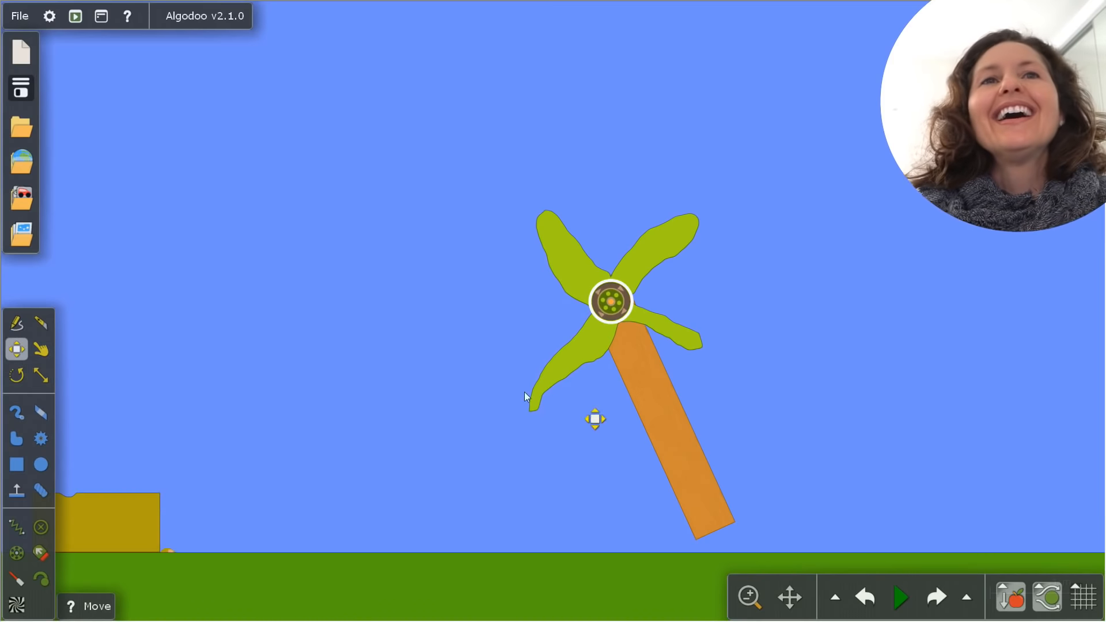
# Draw a wide, low freehand base with the Polygon tool on the ground, covering the foot of the tilted post
pyautogui.click(14, 443)
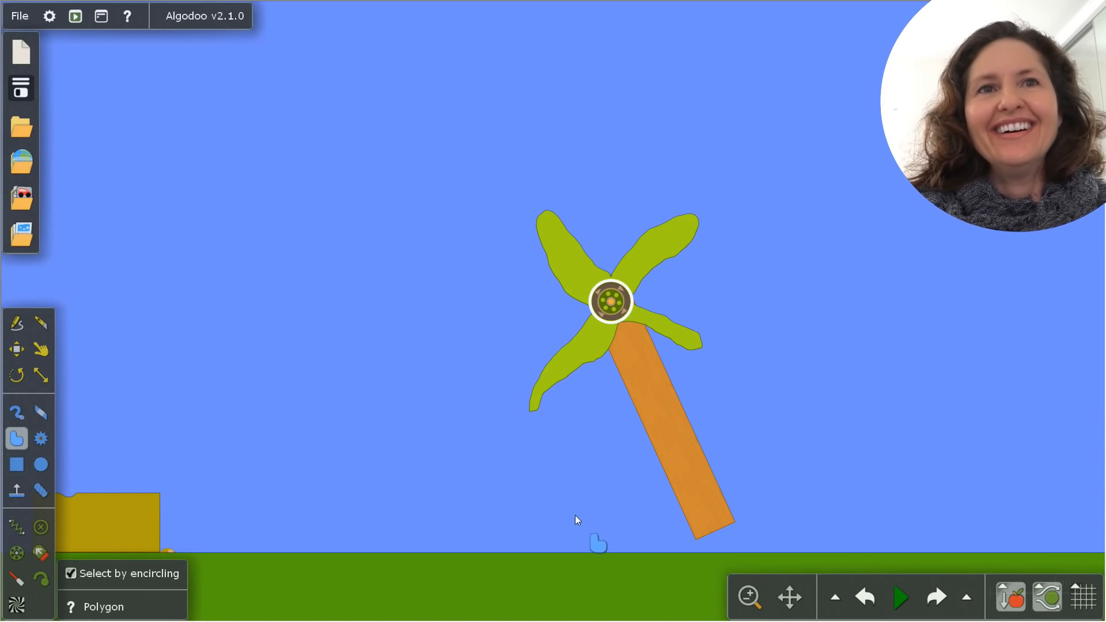
pyautogui.moveTo(483, 488); pyautogui.dragTo(481, 485)
pyautogui.moveTo(640, 554)
pyautogui.mouseDown()
pyautogui.moveTo(462, 543)
pyautogui.moveTo(484, 483)
pyautogui.mouseUp()
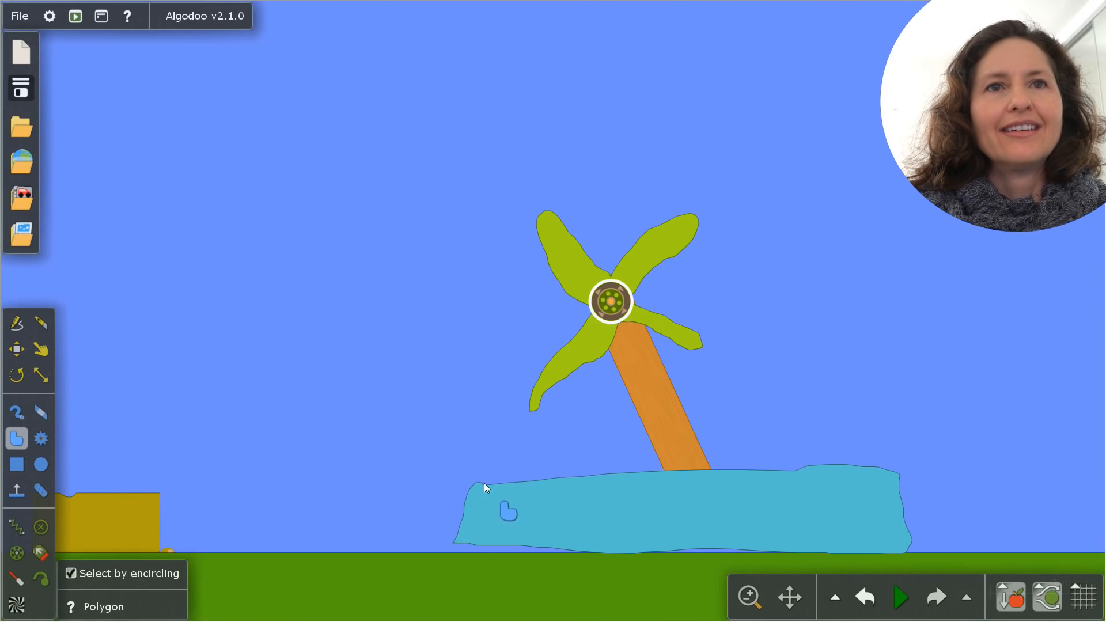
# Pin the base to the post with two axles and to the ground with one, and run the simulation
pyautogui.press('a')
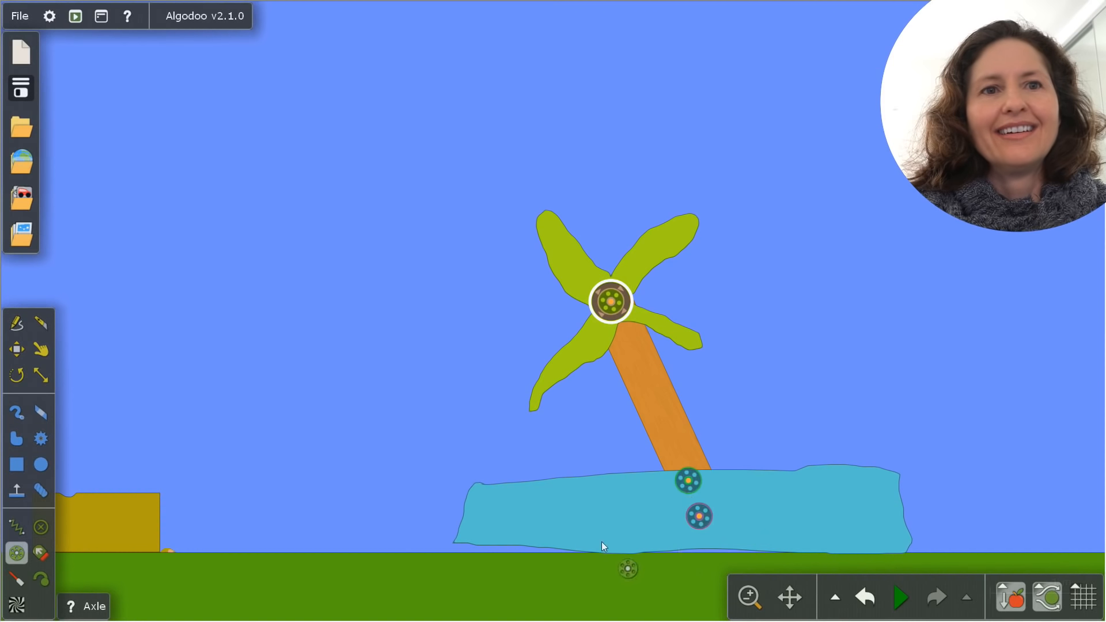
pyautogui.click(634, 551)
pyautogui.click(902, 598)
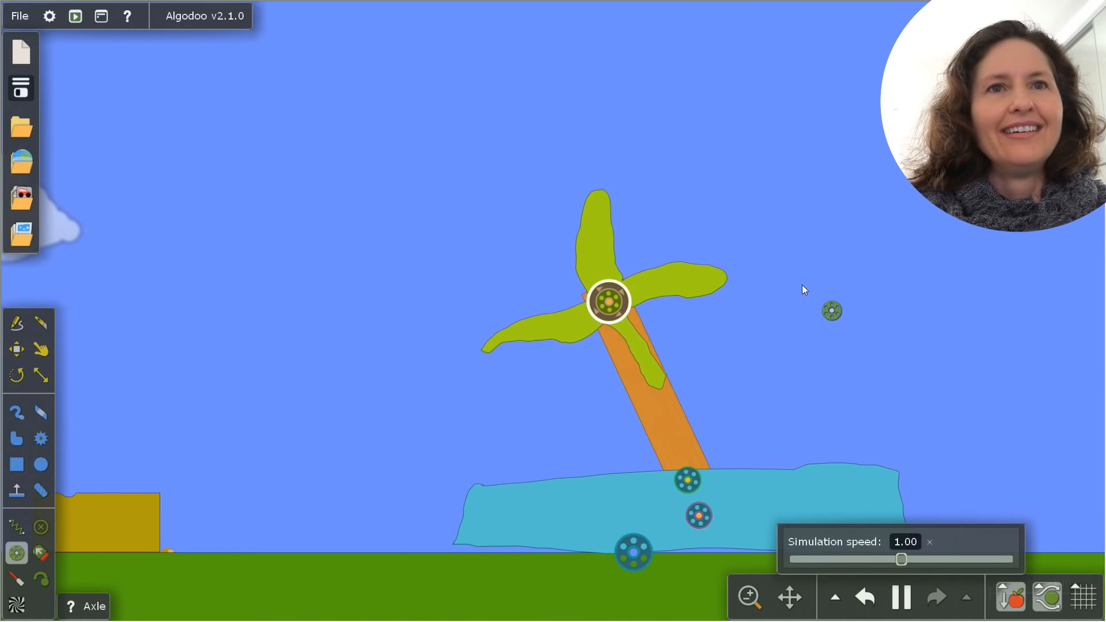
pyautogui.click(16, 349)
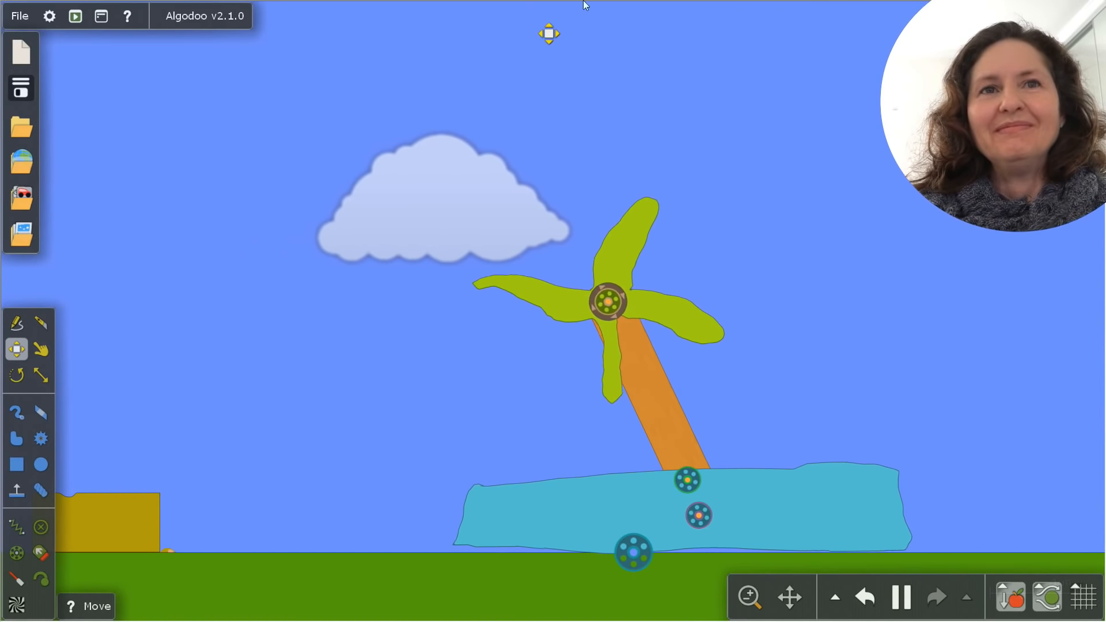
pyautogui.rightClick(607, 301)
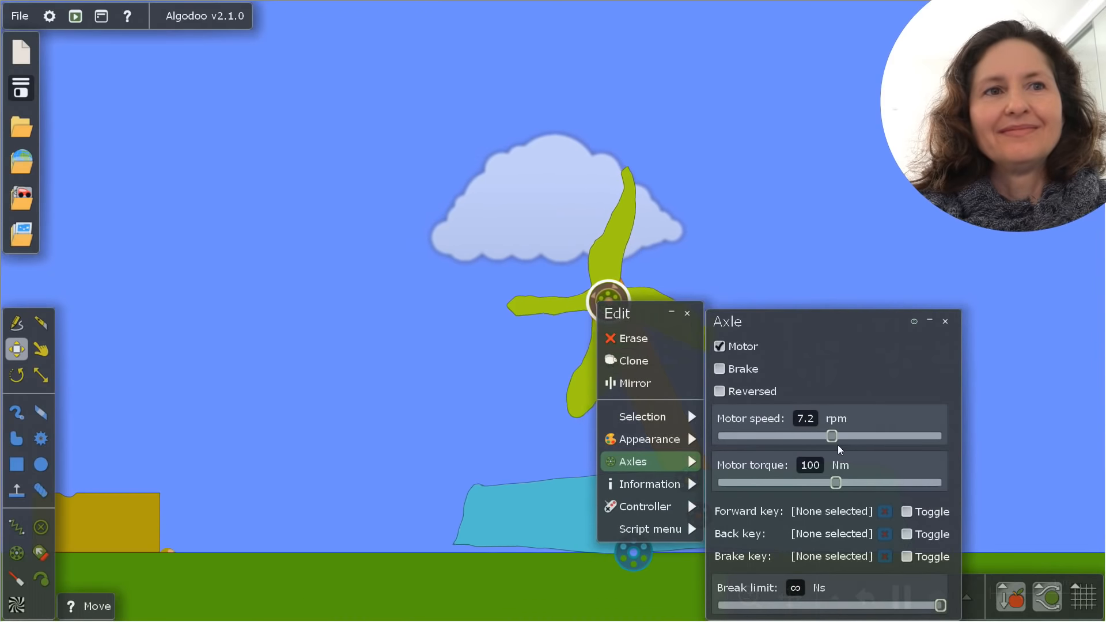
pyautogui.moveTo(808, 316); pyautogui.dragTo(194, 133)
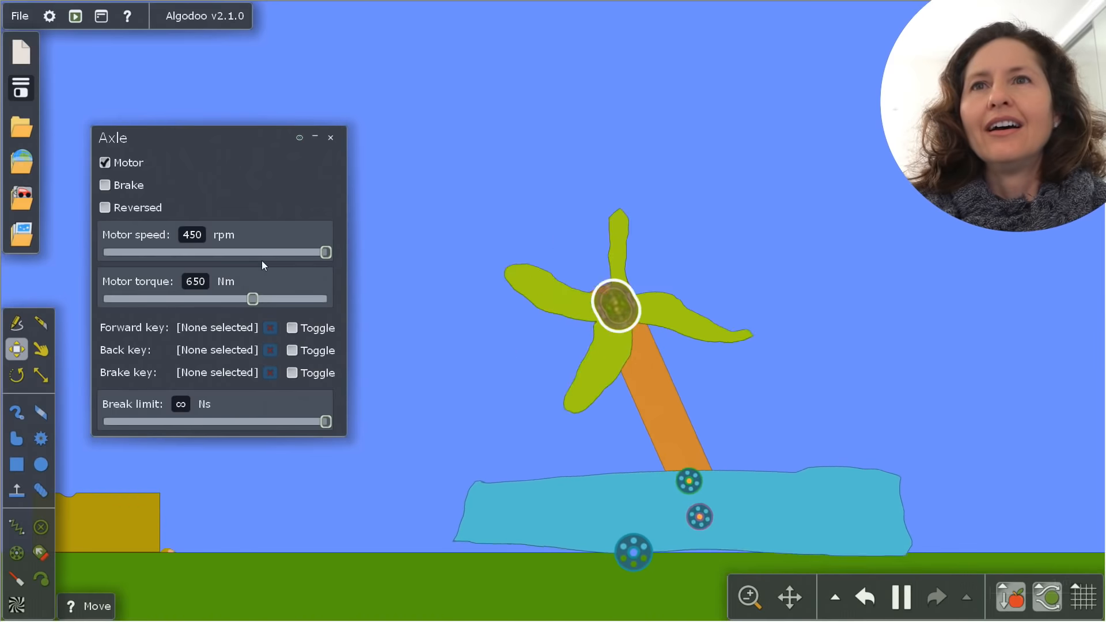
pyautogui.click(199, 235)
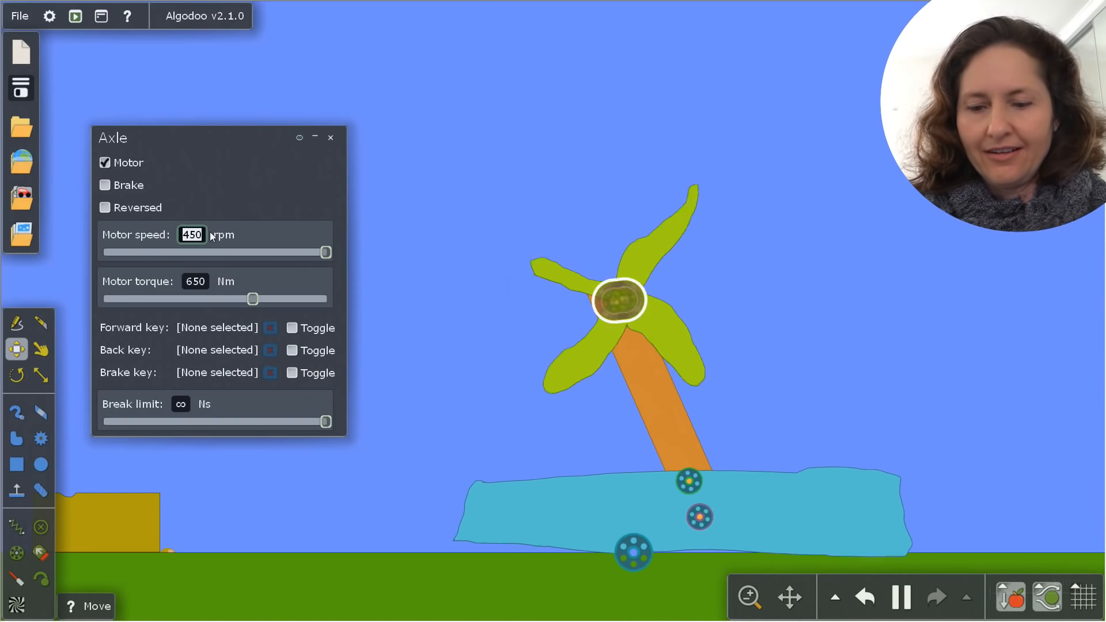
pyautogui.write('1000000000')
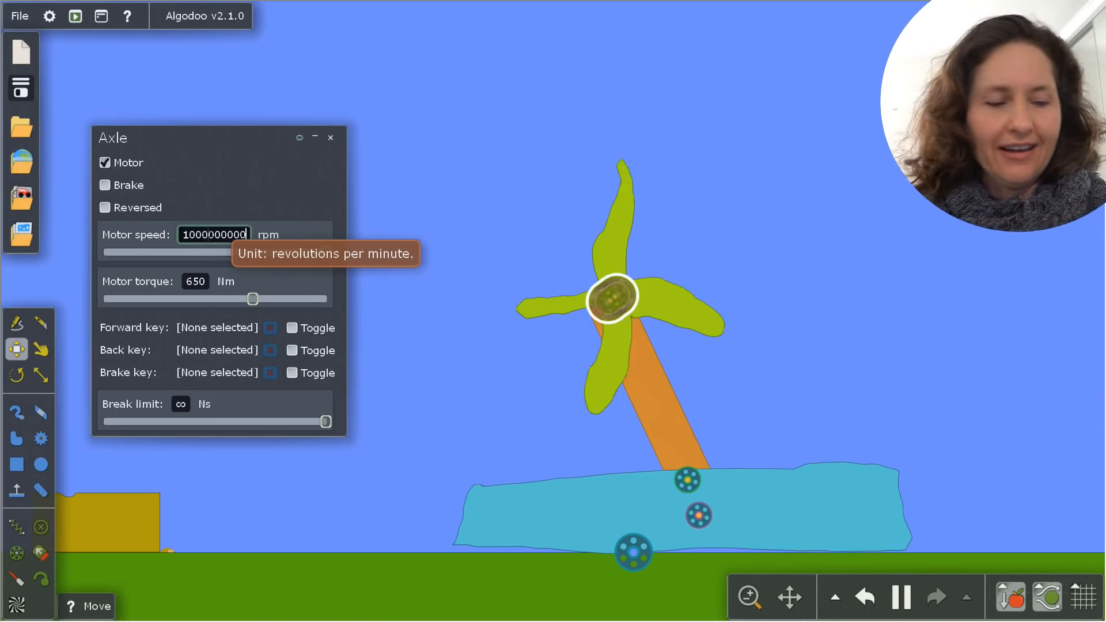
pyautogui.press('Return')
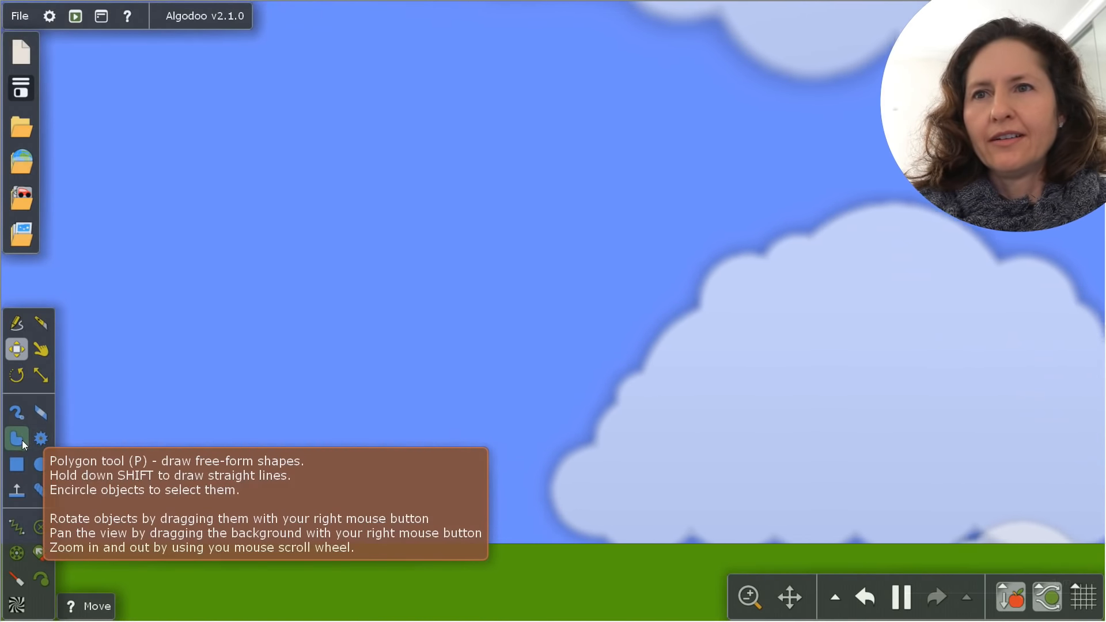
# Pause the simulation and draw a freehand car body above the ground with the Polygon tool, leaving two wheel arches in its underside
pyautogui.click(22, 442)
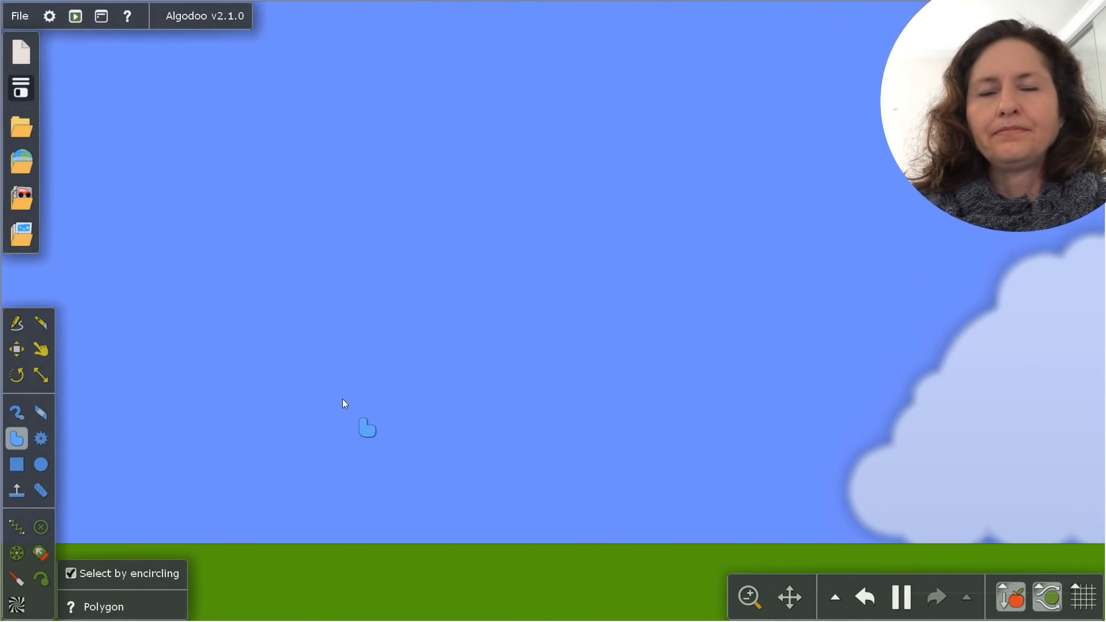
pyautogui.moveTo(211, 486)
pyautogui.mouseDown()
pyautogui.moveTo(252, 489)
pyautogui.moveTo(306, 470)
pyautogui.moveTo(525, 490)
pyautogui.moveTo(579, 475)
pyautogui.moveTo(662, 482)
pyautogui.mouseUp()
pyautogui.press('space')
pyautogui.moveTo(617, 434)
pyautogui.mouseDown()
pyautogui.moveTo(502, 356)
pyautogui.moveTo(341, 314)
pyautogui.moveTo(316, 355)
pyautogui.mouseUp()
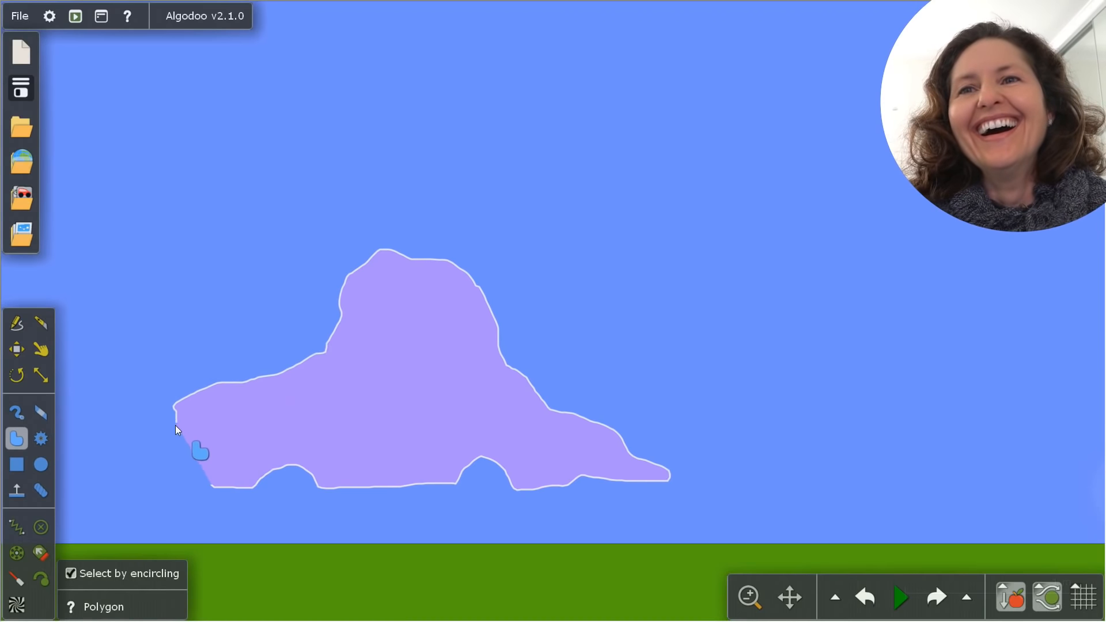
pyautogui.moveTo(175, 427)
pyautogui.mouseDown()
pyautogui.moveTo(186, 428)
pyautogui.moveTo(168, 453)
pyautogui.moveTo(175, 471)
pyautogui.moveTo(213, 486)
pyautogui.mouseUp()
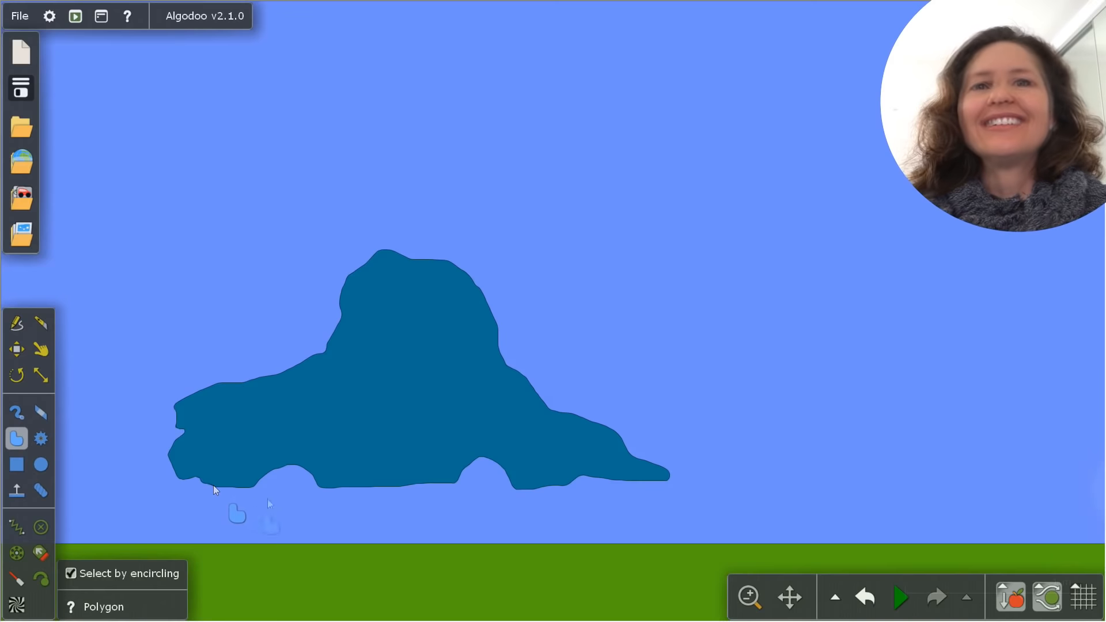
# Draw two similarly sized circles as wheels over the front and rear wheel arches of the car body
pyautogui.press('c')
pyautogui.moveTo(284, 506); pyautogui.dragTo(274, 460)
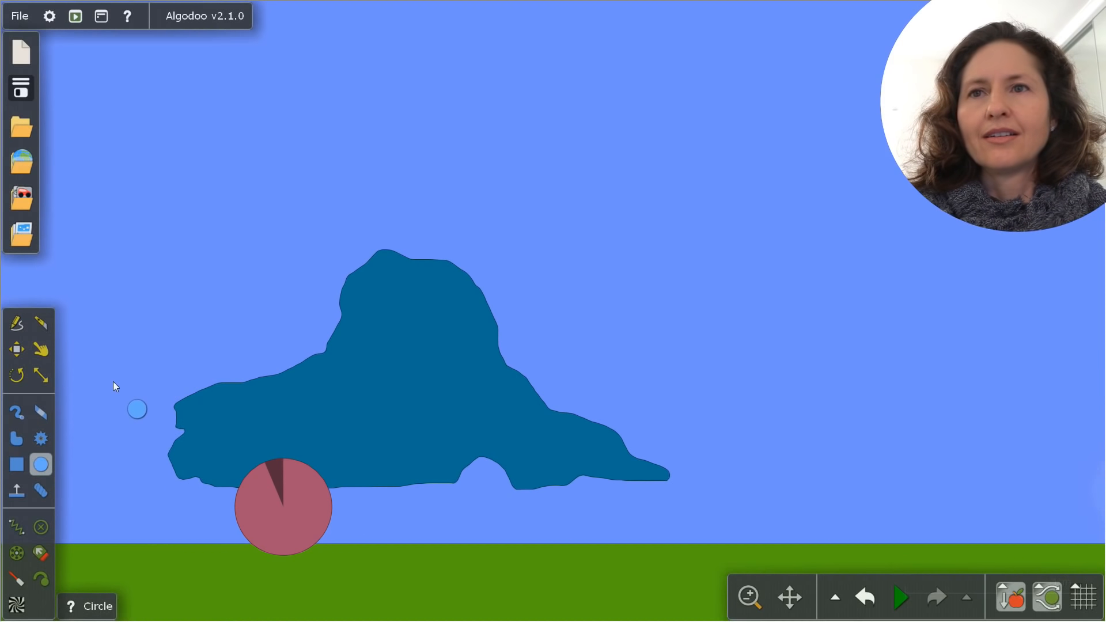
pyautogui.rightClick(261, 496)
pyautogui.moveTo(483, 457); pyautogui.dragTo(483, 510)
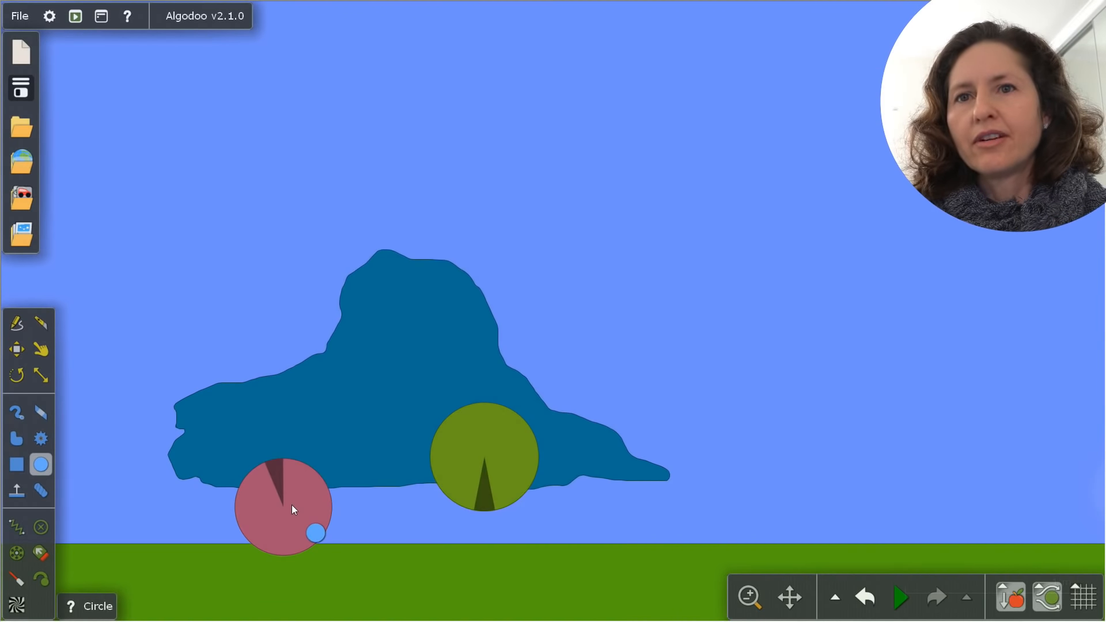
pyautogui.click(292, 505)
pyautogui.moveTo(391, 362); pyautogui.dragTo(483, 459)
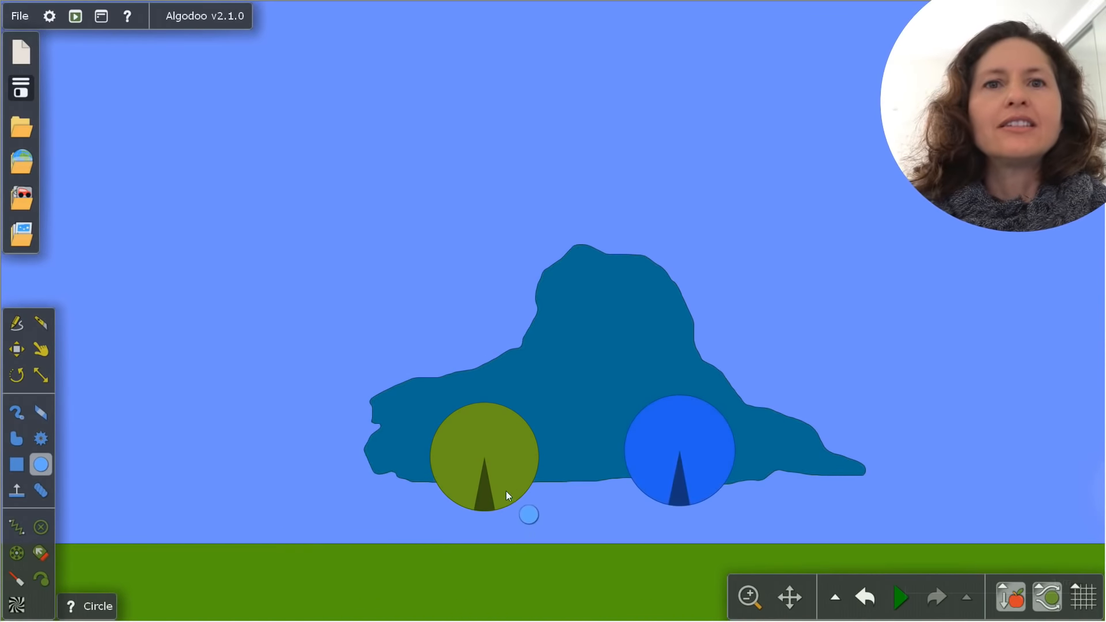
# Undo a test run of the loose car, pin both wheels to the body with axles at their centres, and run the simulation
pyautogui.click(890, 597)
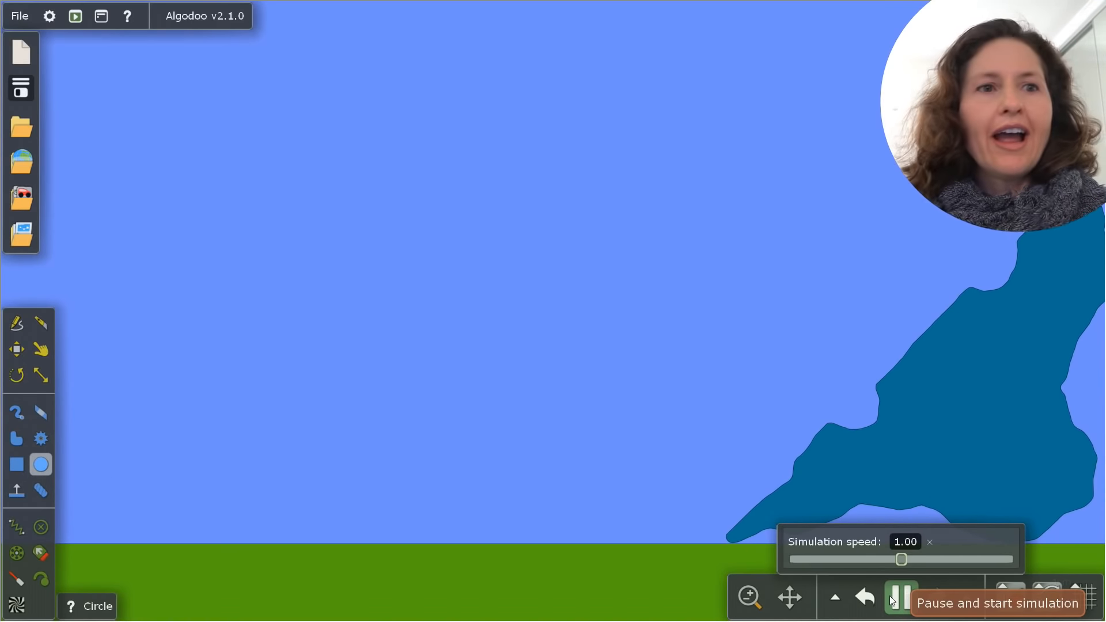
pyautogui.click(865, 598)
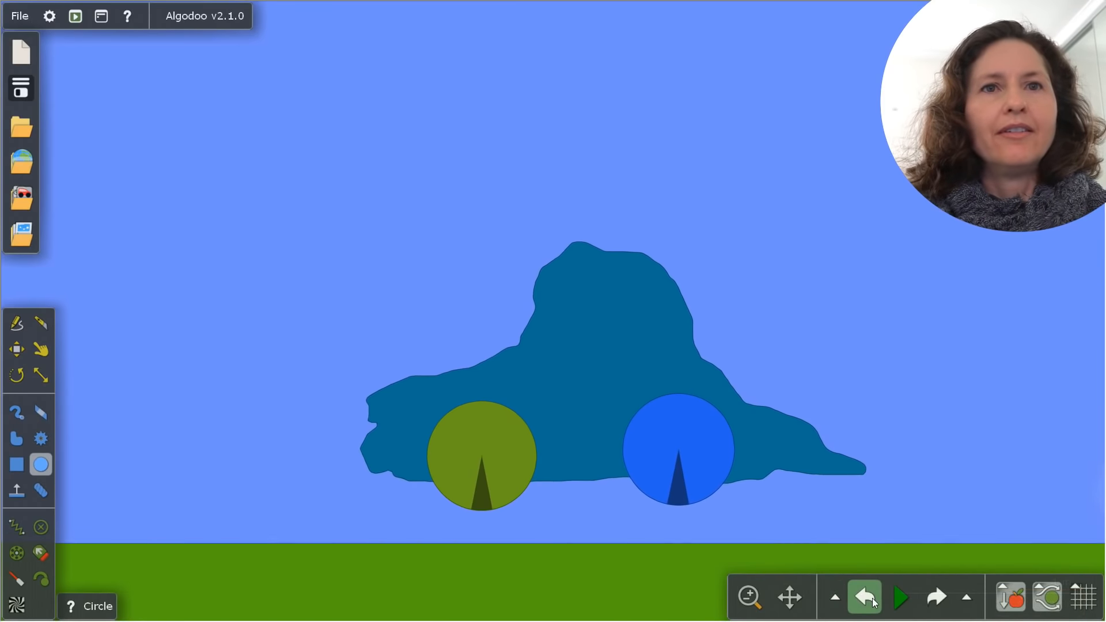
pyautogui.click(16, 556)
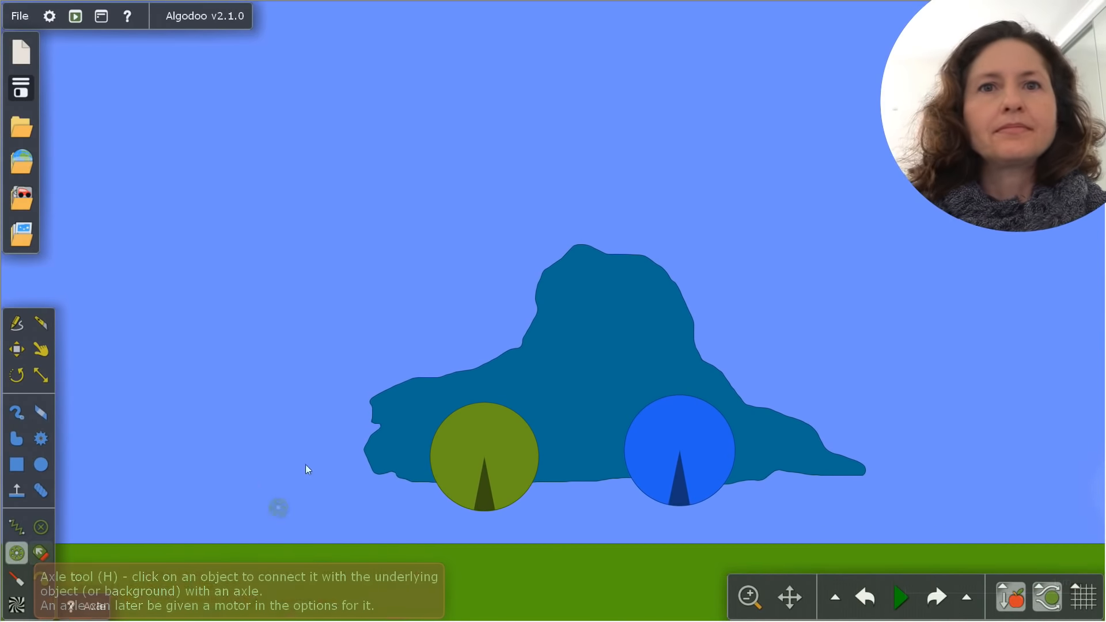
pyautogui.click(484, 455)
pyautogui.click(681, 449)
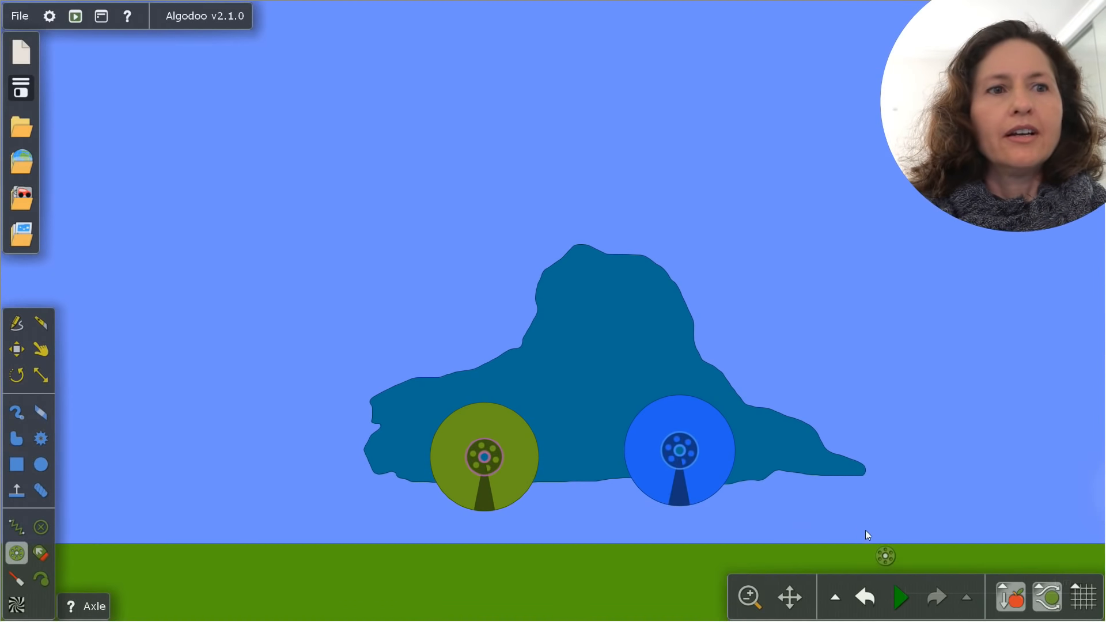
pyautogui.click(902, 598)
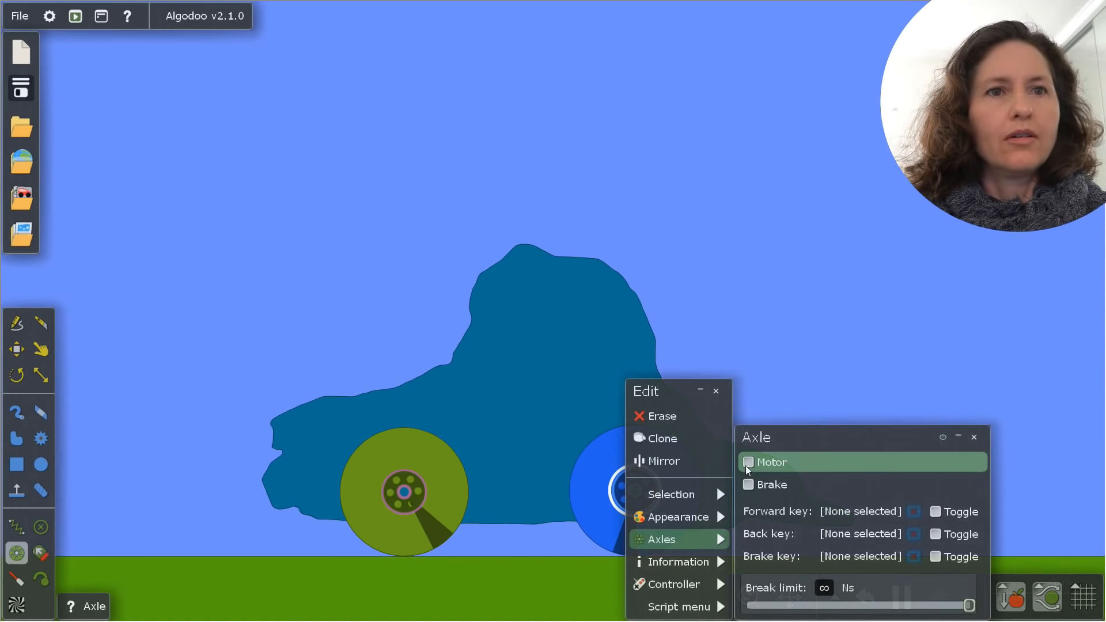
# Enable the motor on both wheel axles together and move their settings window clear of the car
pyautogui.click(747, 464)
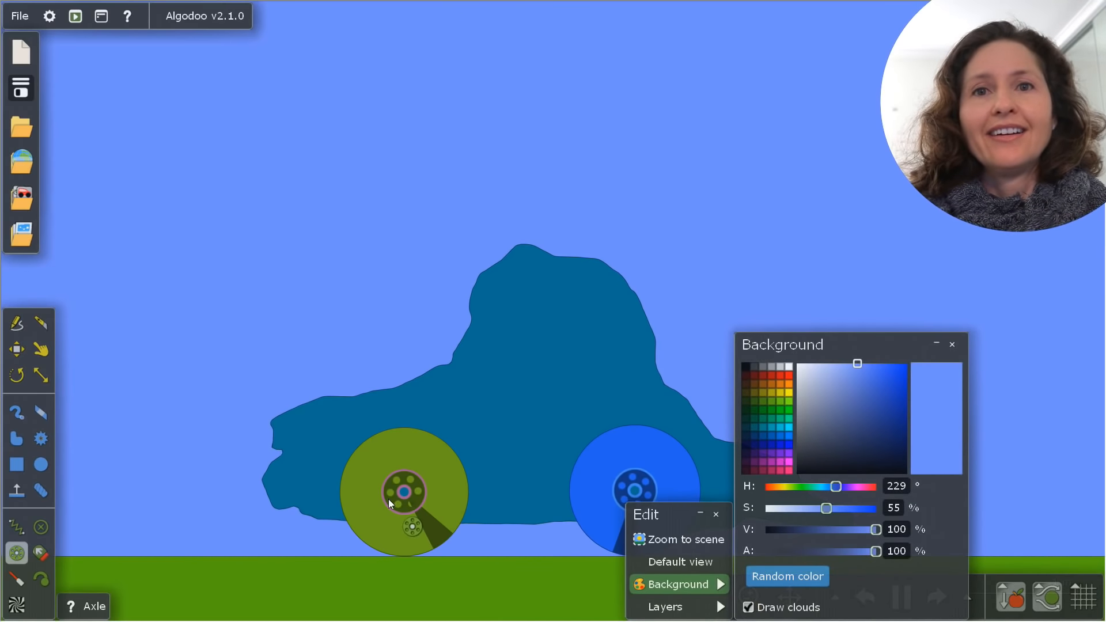
pyautogui.click(406, 499)
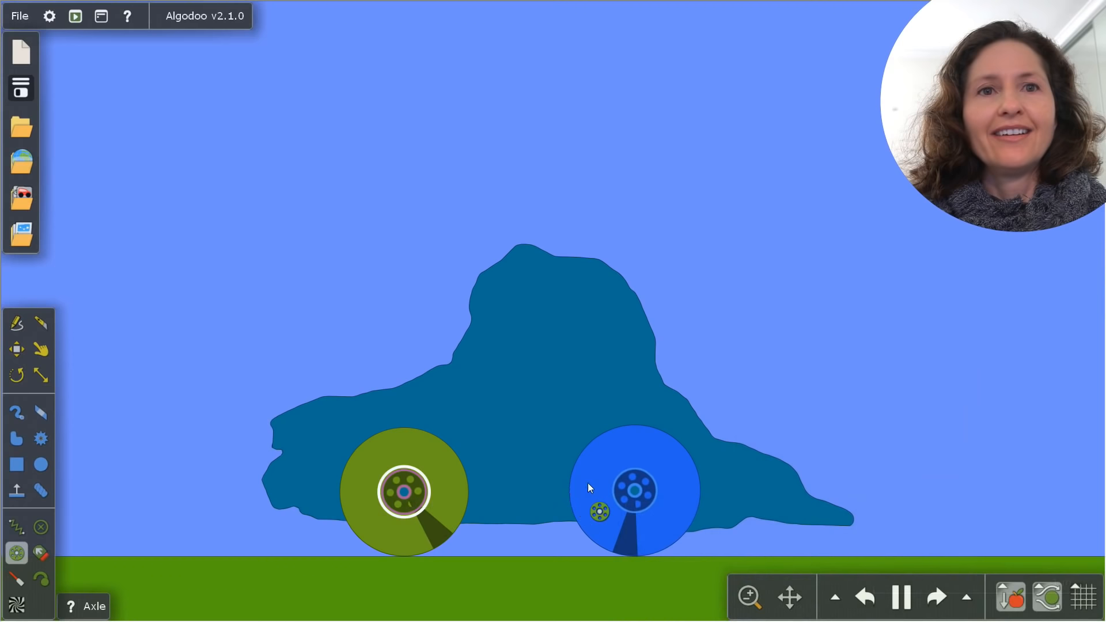
pyautogui.rightClick(636, 491)
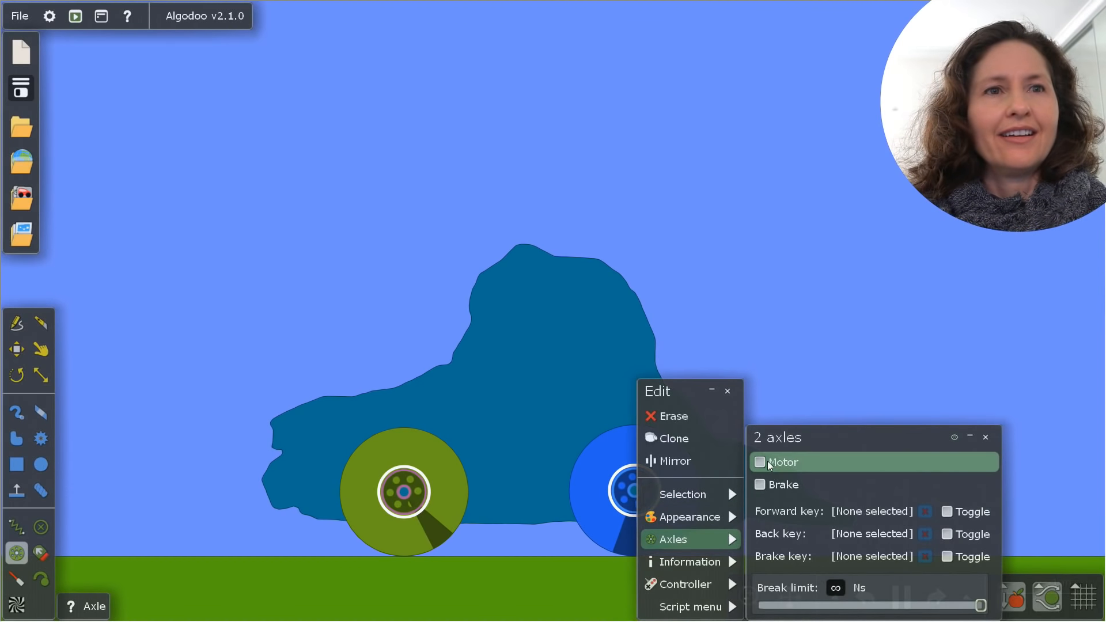
pyautogui.click(772, 462)
pyautogui.moveTo(837, 329); pyautogui.dragTo(147, 104)
pyautogui.scroll(-3, 431, 277)
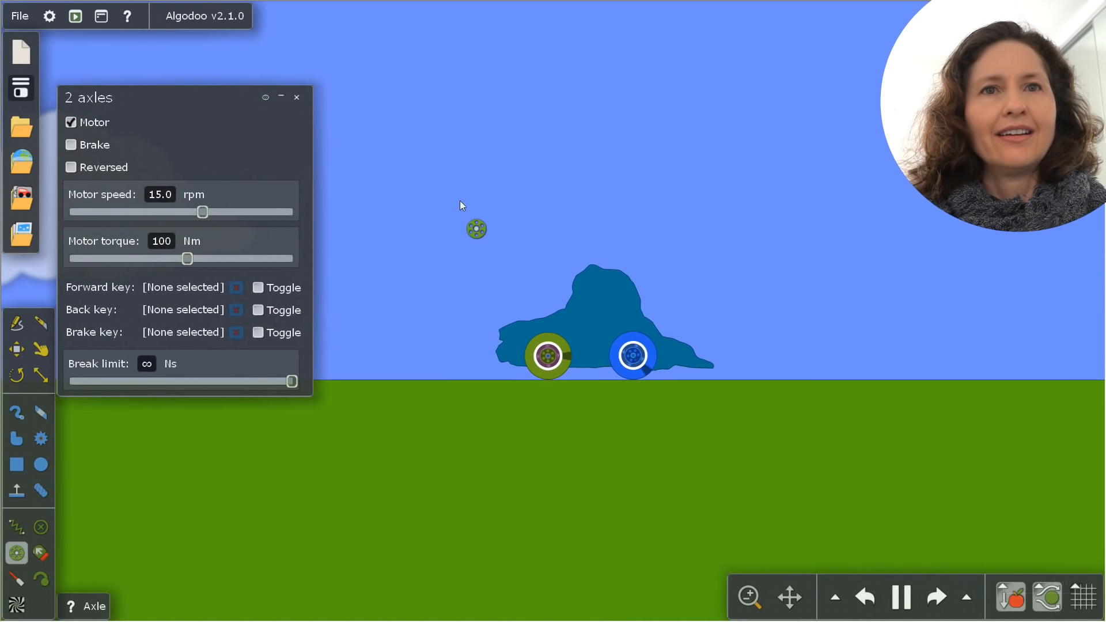
pyautogui.moveTo(217, 86); pyautogui.dragTo(284, 63)
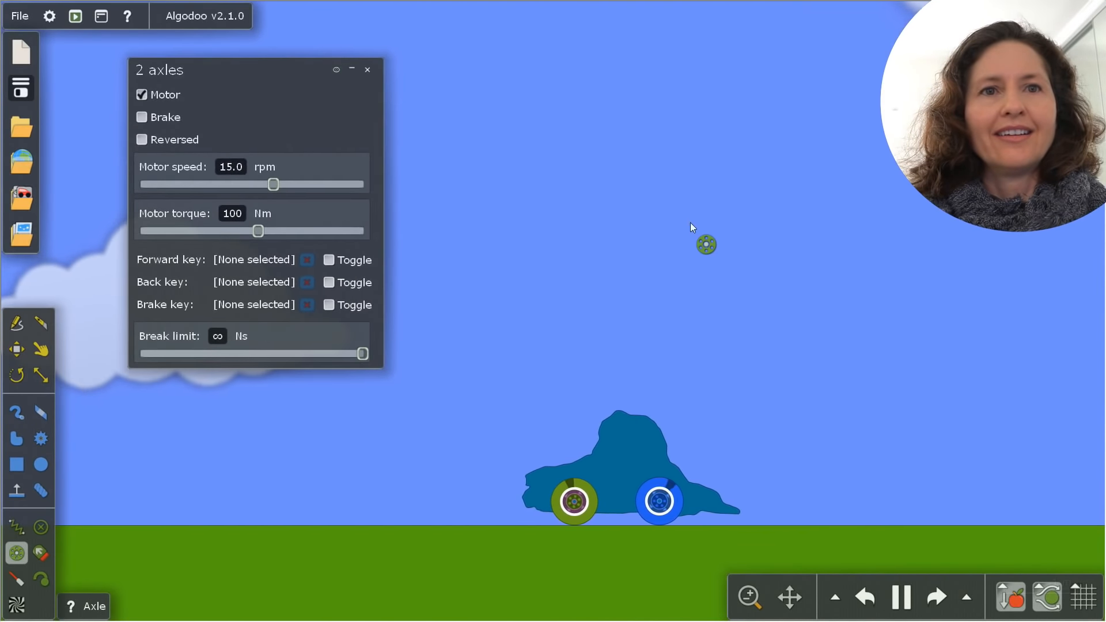
pyautogui.moveTo(690, 223); pyautogui.dragTo(389, 229)
pyautogui.moveTo(578, 166); pyautogui.dragTo(570, 181)
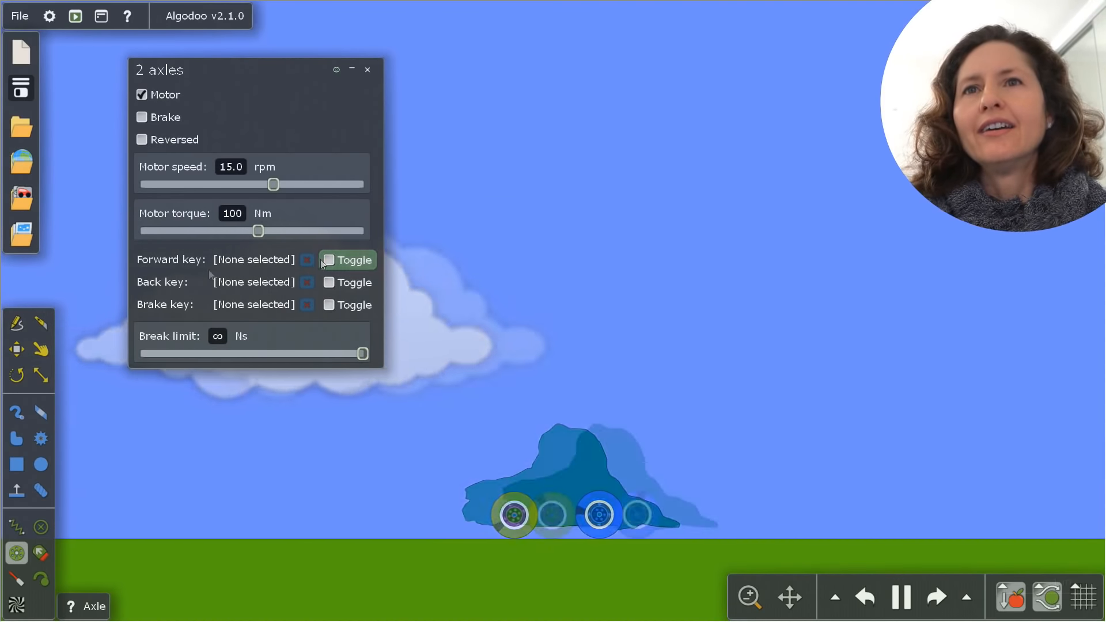
# Assign f as the forward key, b as the back key and s as the brake key for both axles
pyautogui.click(281, 261)
pyautogui.press('f')
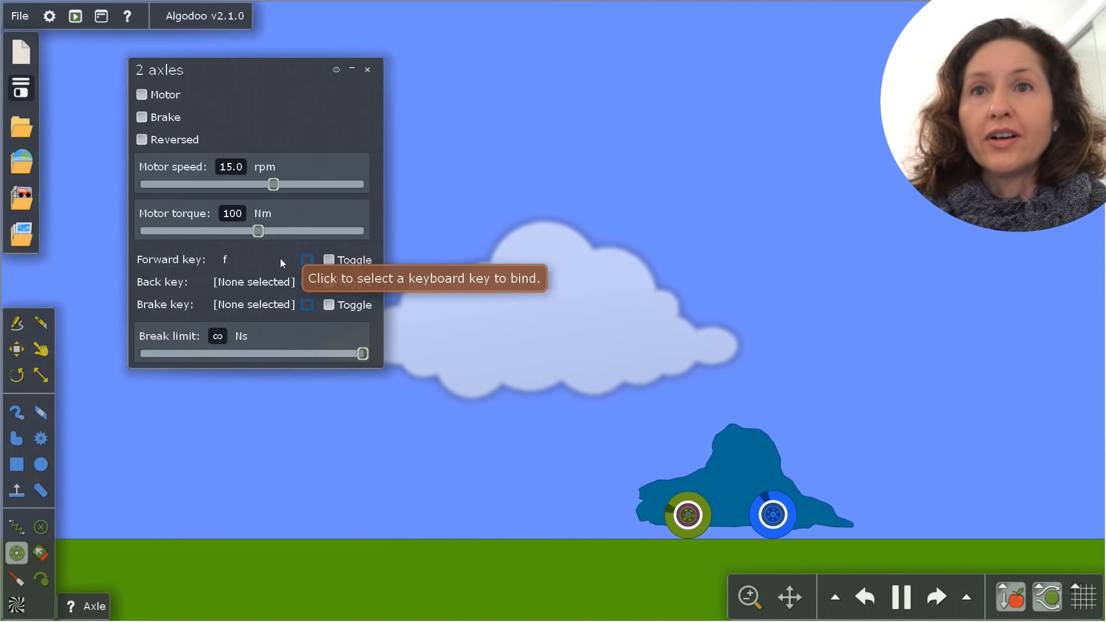
pyautogui.click(264, 285)
pyautogui.press('b')
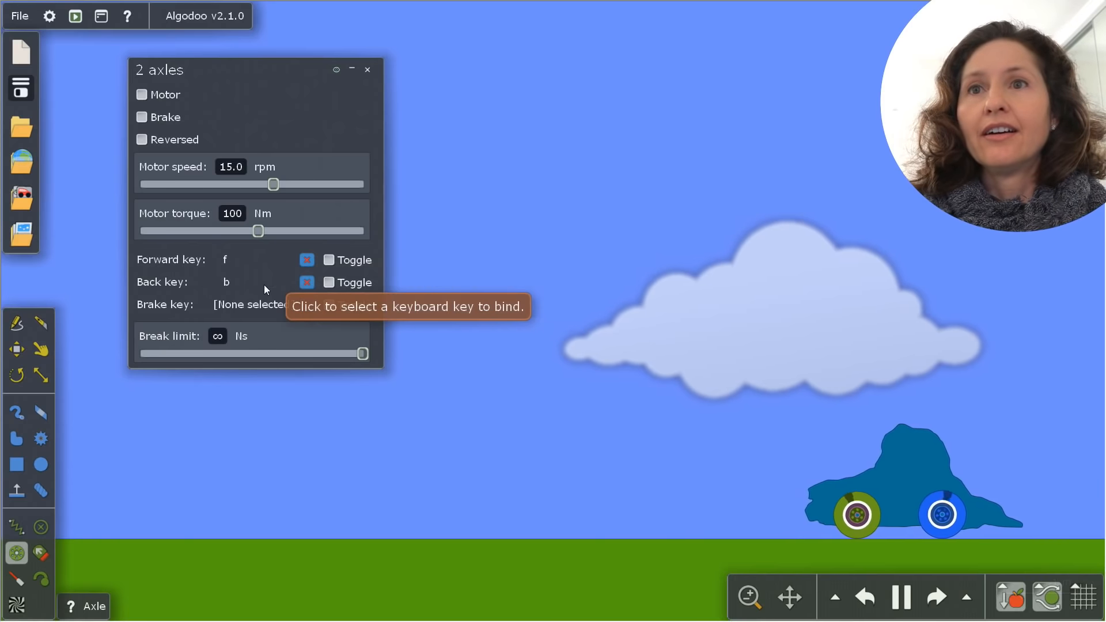
pyautogui.click(262, 306)
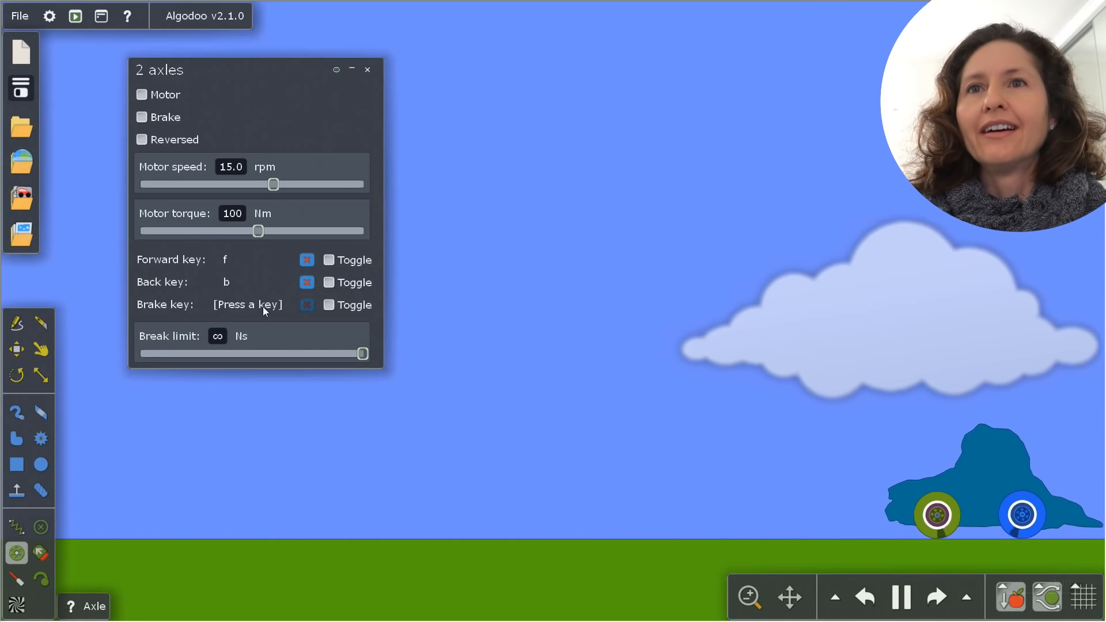
pyautogui.press('Escape')
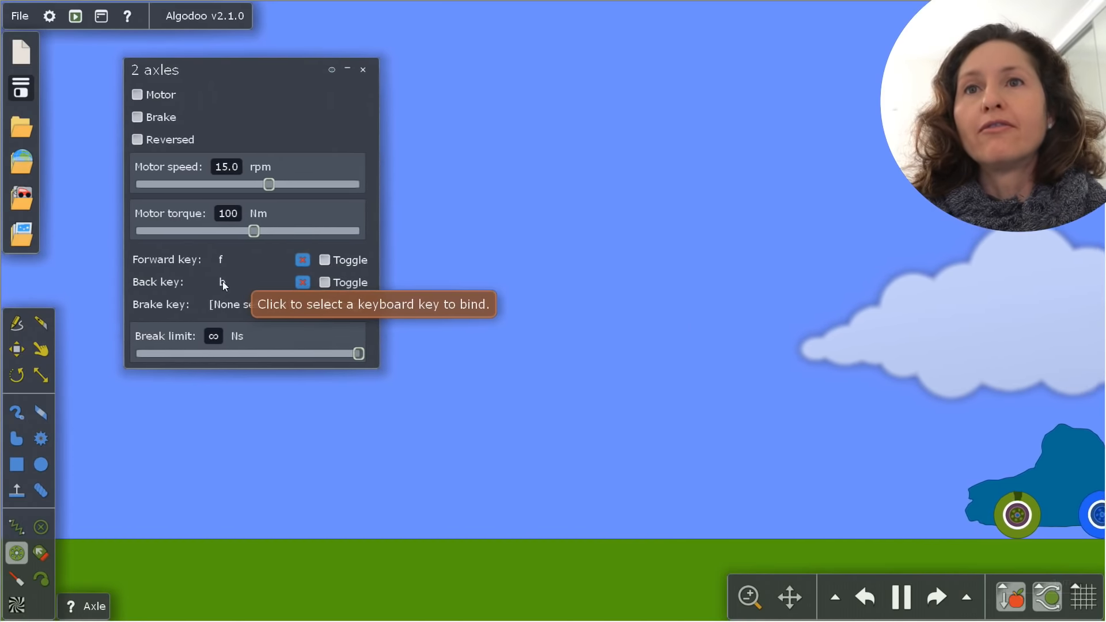
pyautogui.click(240, 304)
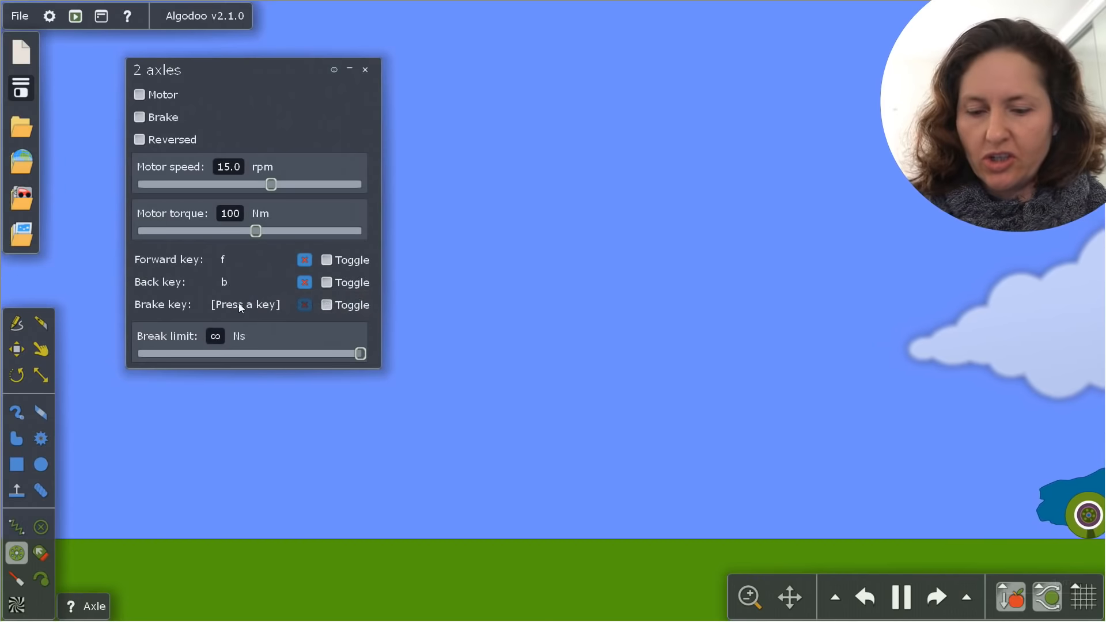
pyautogui.press('s')
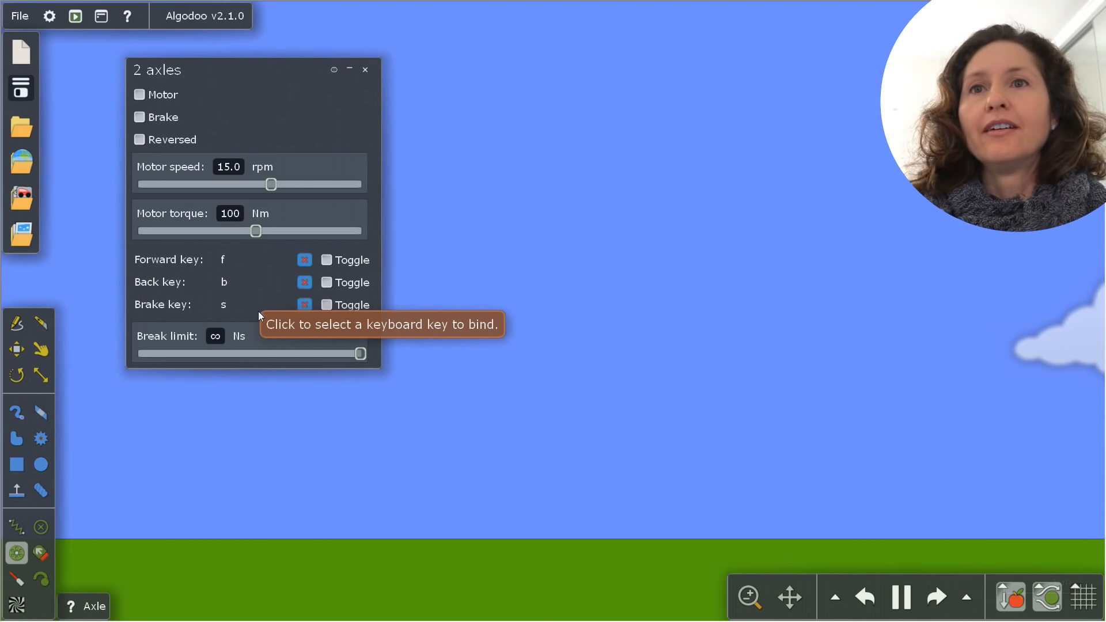
# Test the car's reverse and brake controls, and set the motor speed of both axles to 200 rpm
pyautogui.press('b')
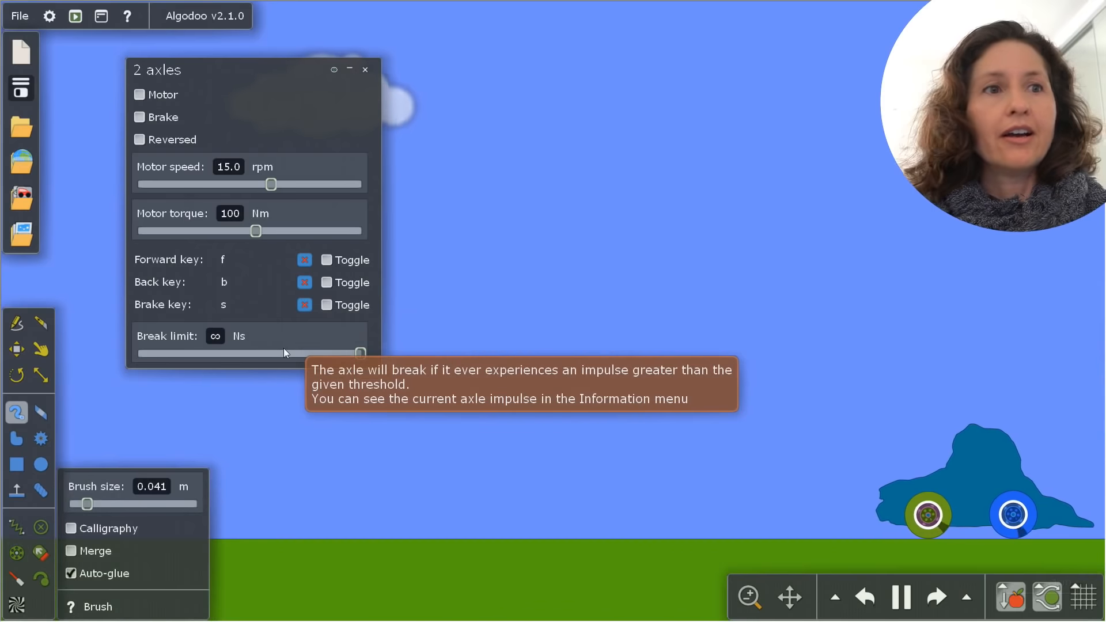
pyautogui.press('i')
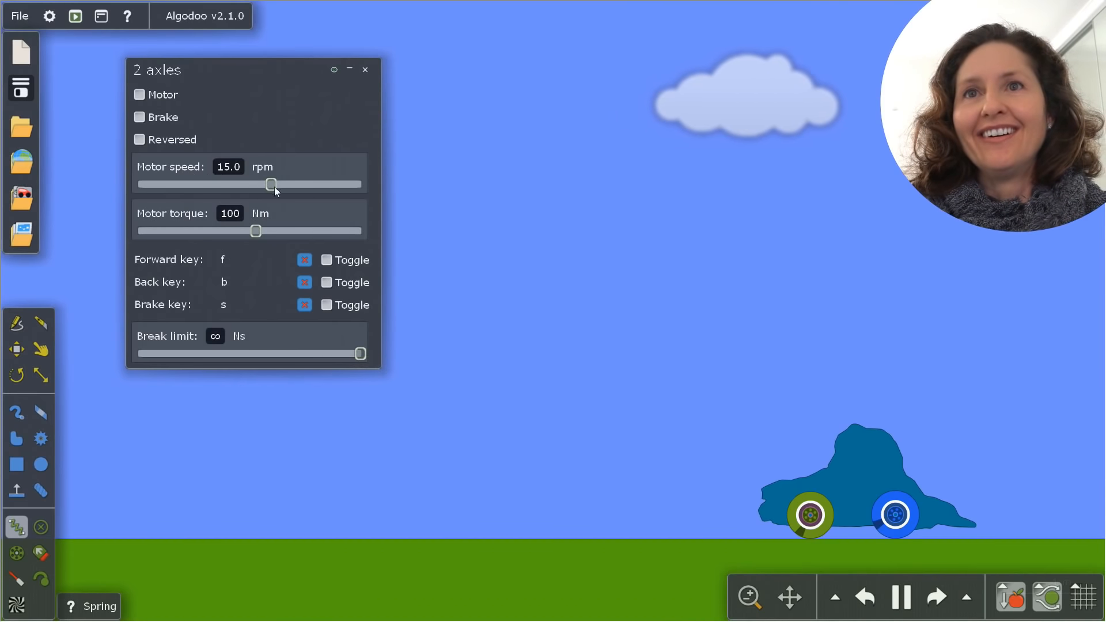
pyautogui.moveTo(270, 186); pyautogui.dragTo(339, 189)
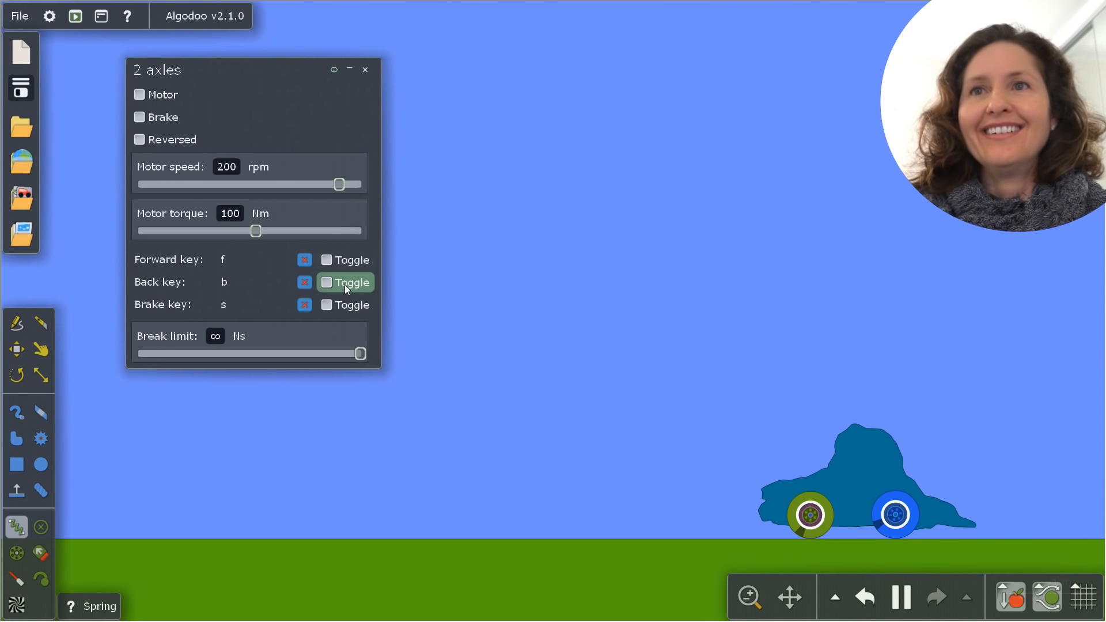
# Drive the car forwards and backwards with its assigned controls, braking in between, to test the faster motors
pyautogui.press('b')
pyautogui.press('f')
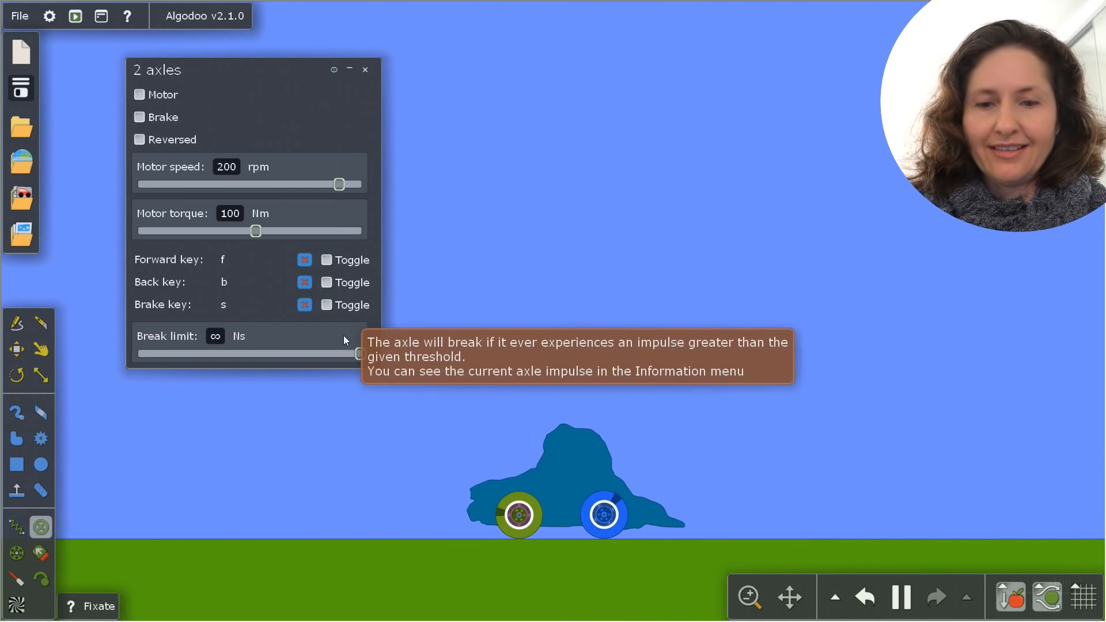
pyautogui.press('b')
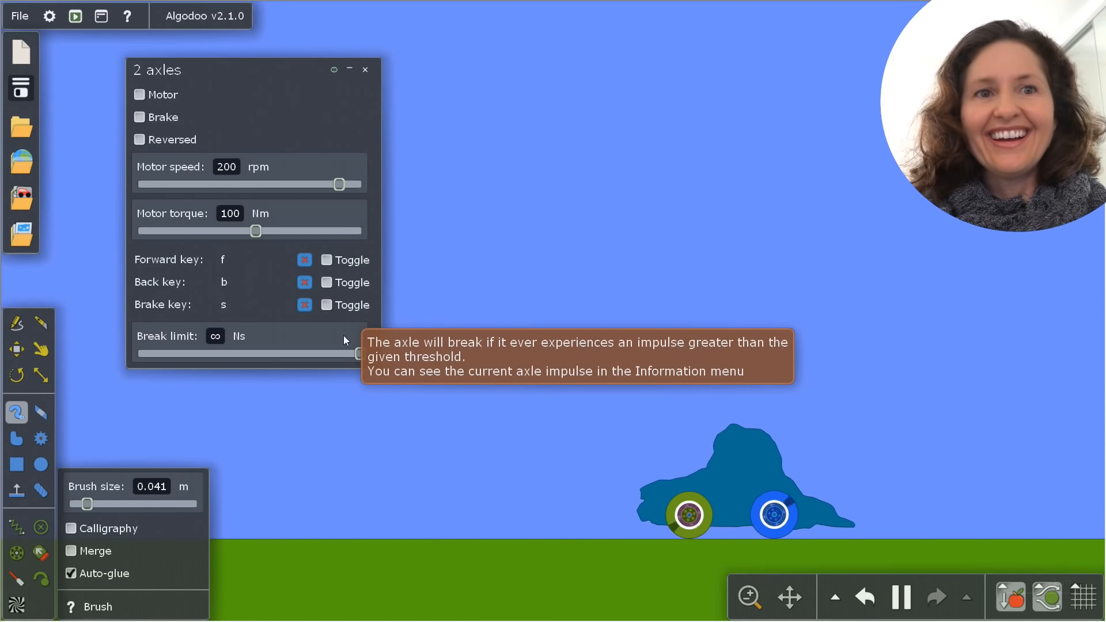
pyautogui.press('s')
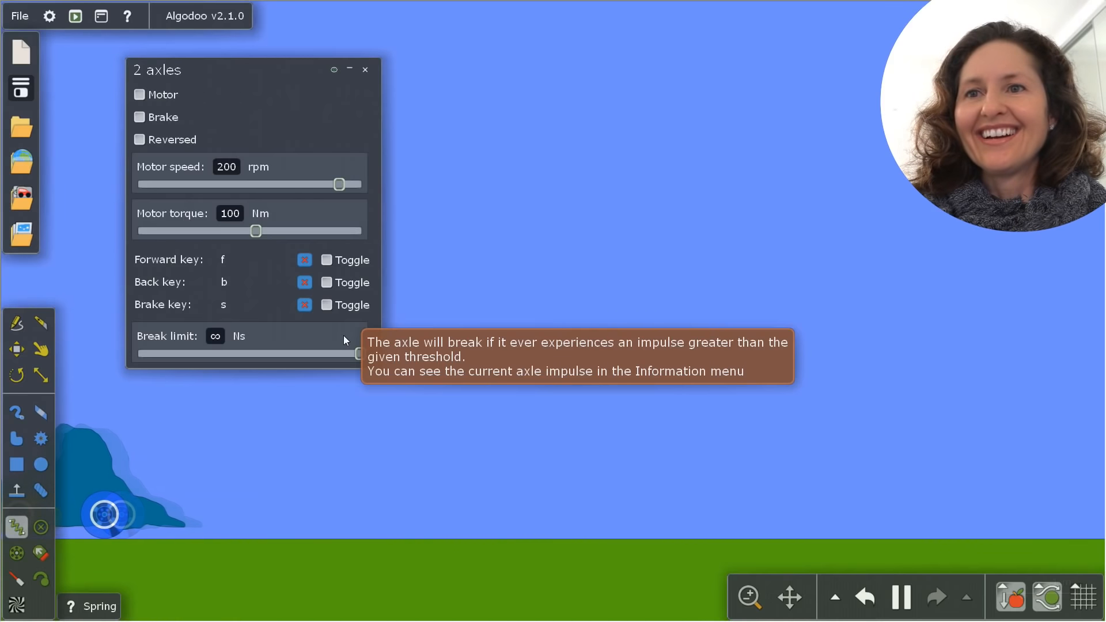
pyautogui.press('b')
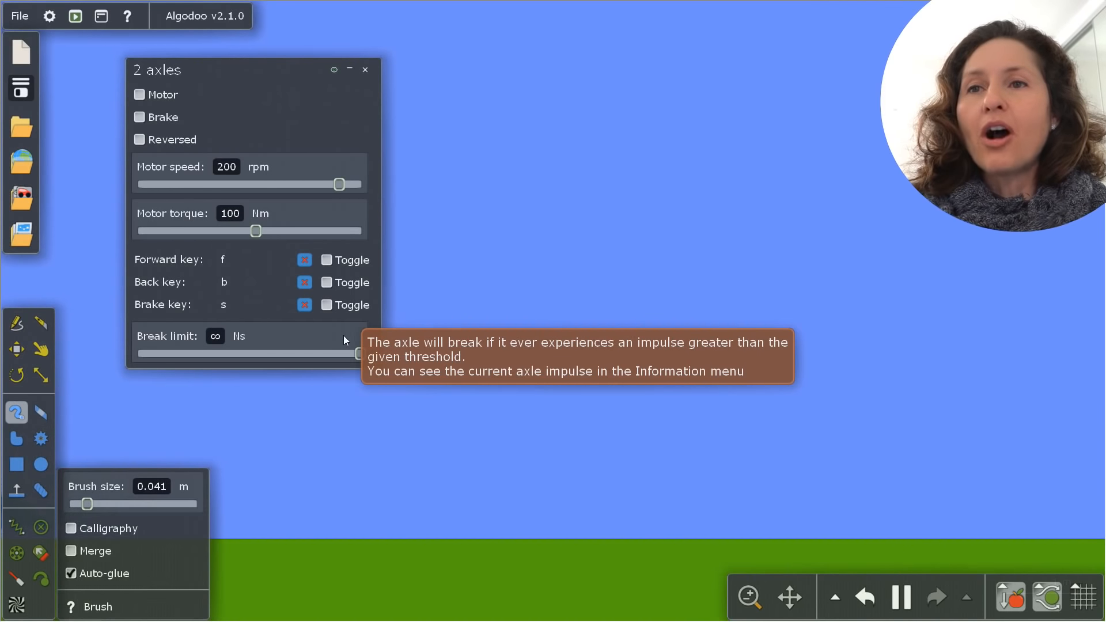
pyautogui.press('d')
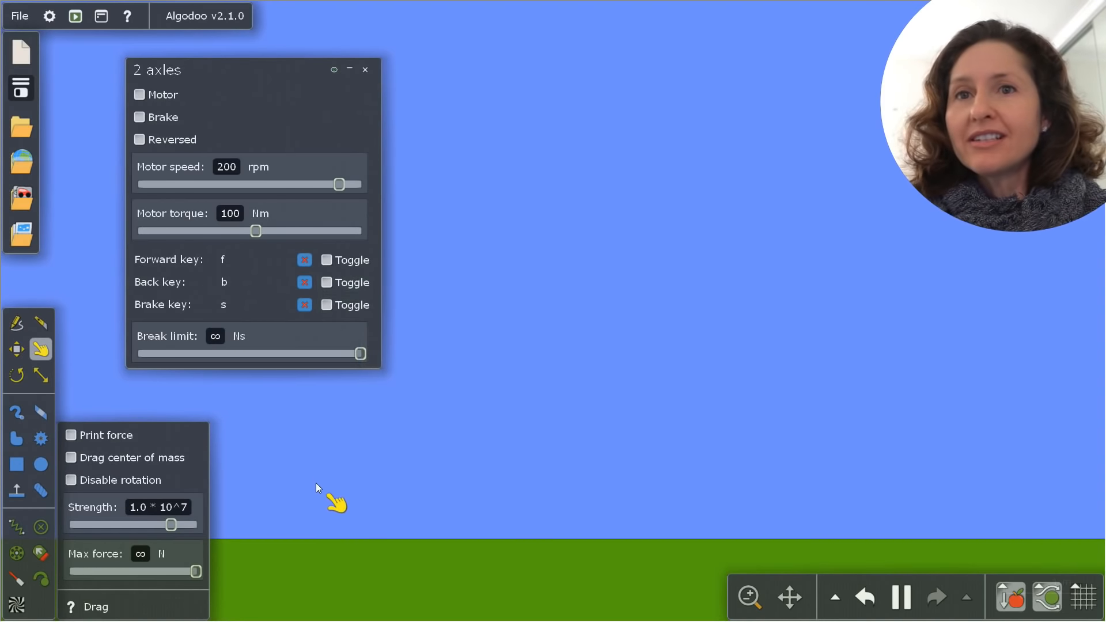
pyautogui.press('f')
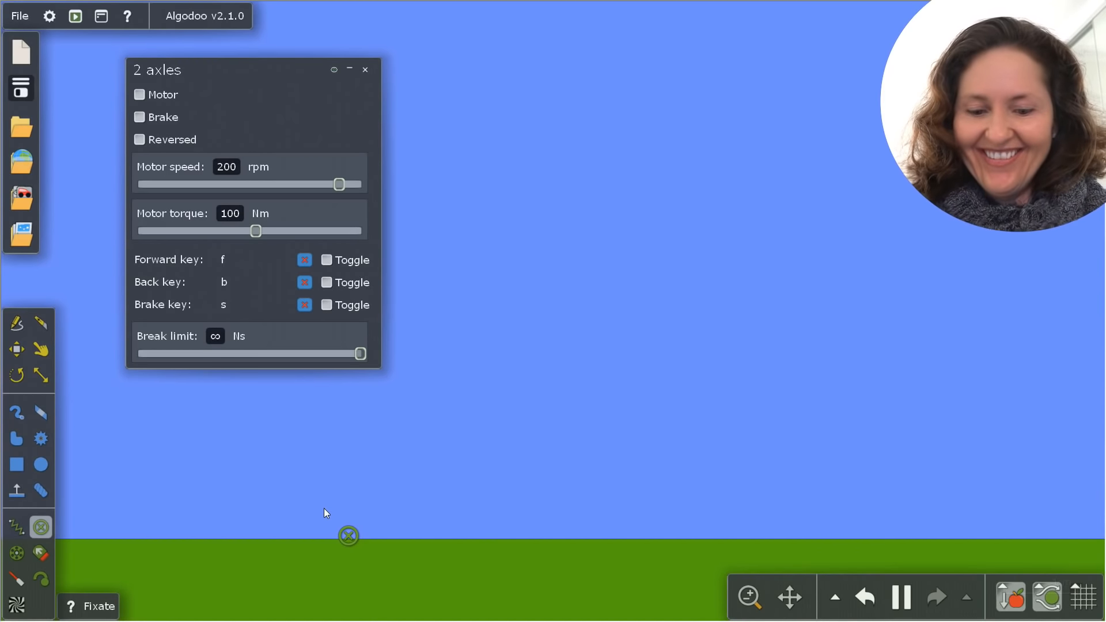
pyautogui.press('d')
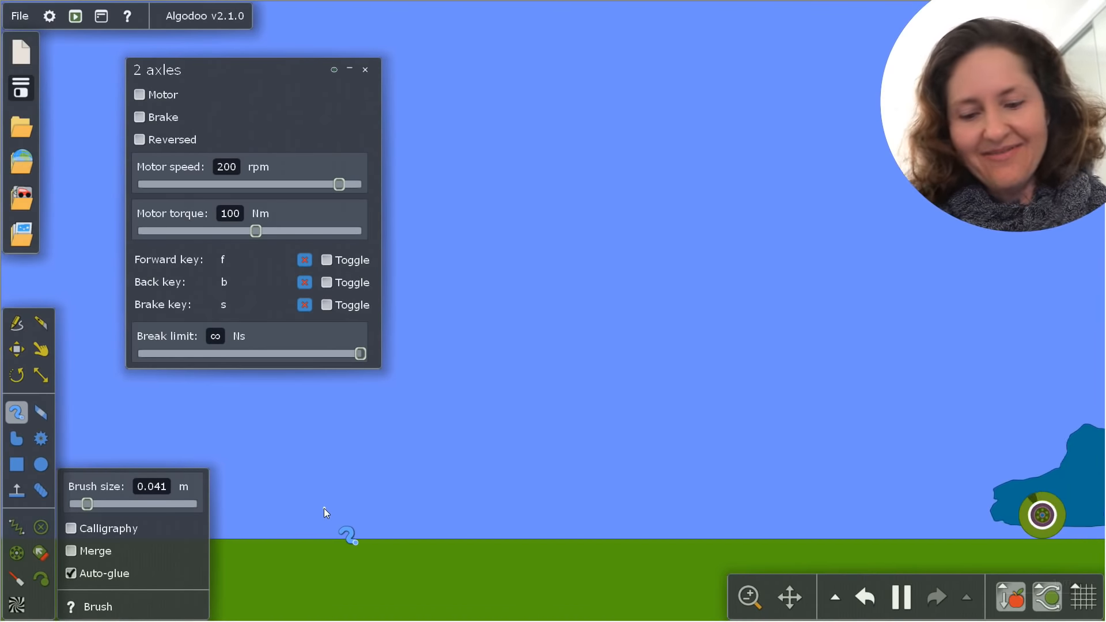
pyautogui.press('i')
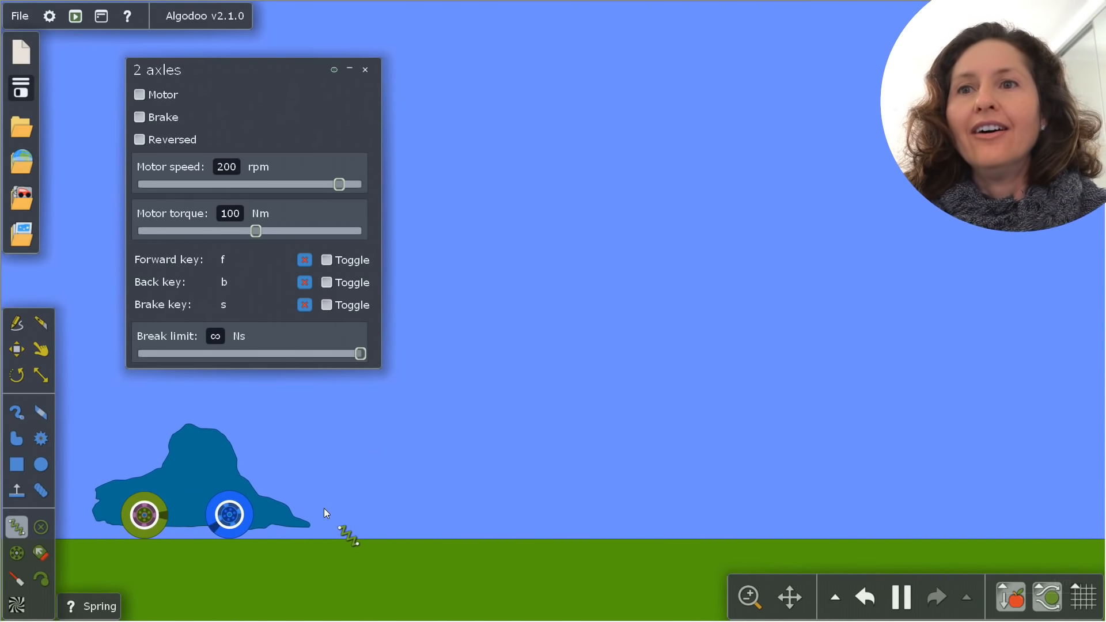
pyautogui.press('b')
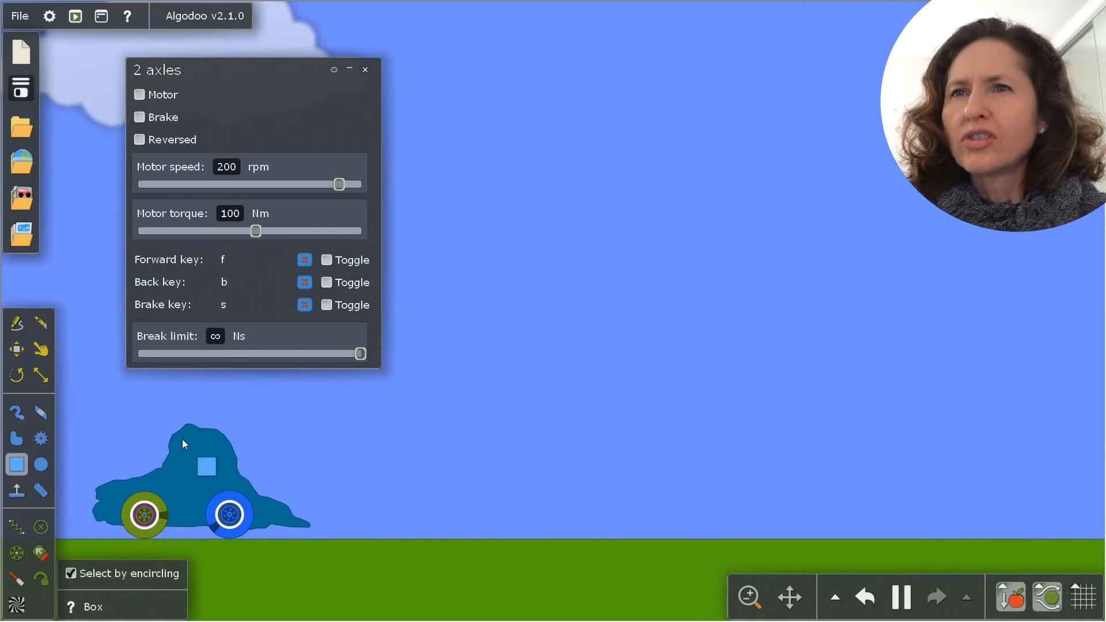
# Draw a small box over the car's cabin while the simulation runs, and drive the car with its b and f controls
pyautogui.moveTo(182, 439); pyautogui.dragTo(221, 470)
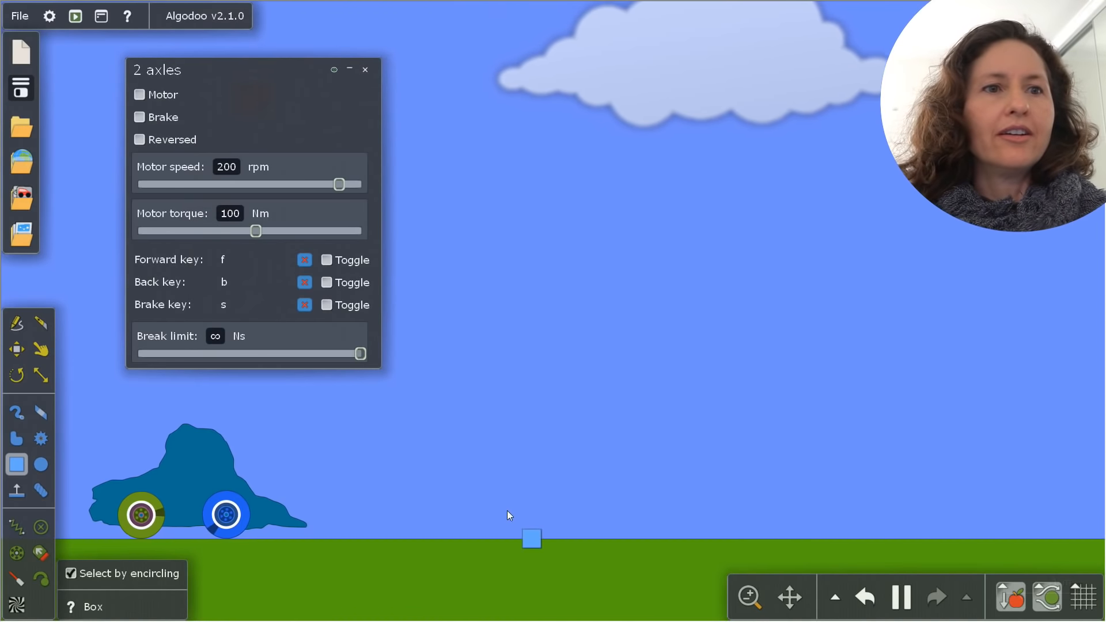
pyautogui.moveTo(689, 476); pyautogui.dragTo(95, 496)
pyautogui.press('b')
pyautogui.press('f')
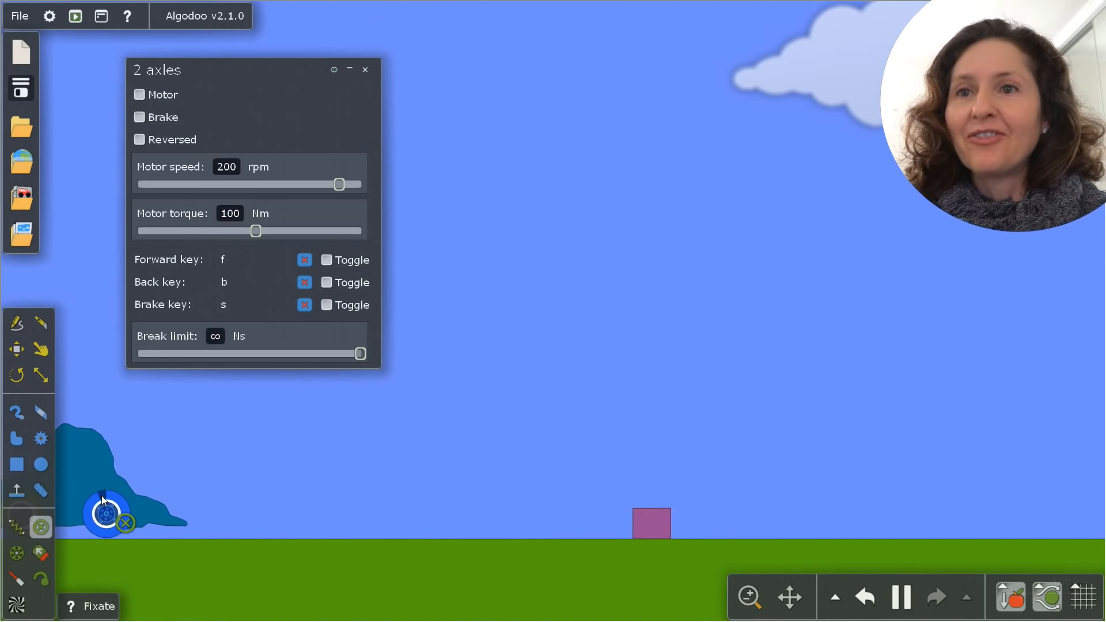
pyautogui.press('z')
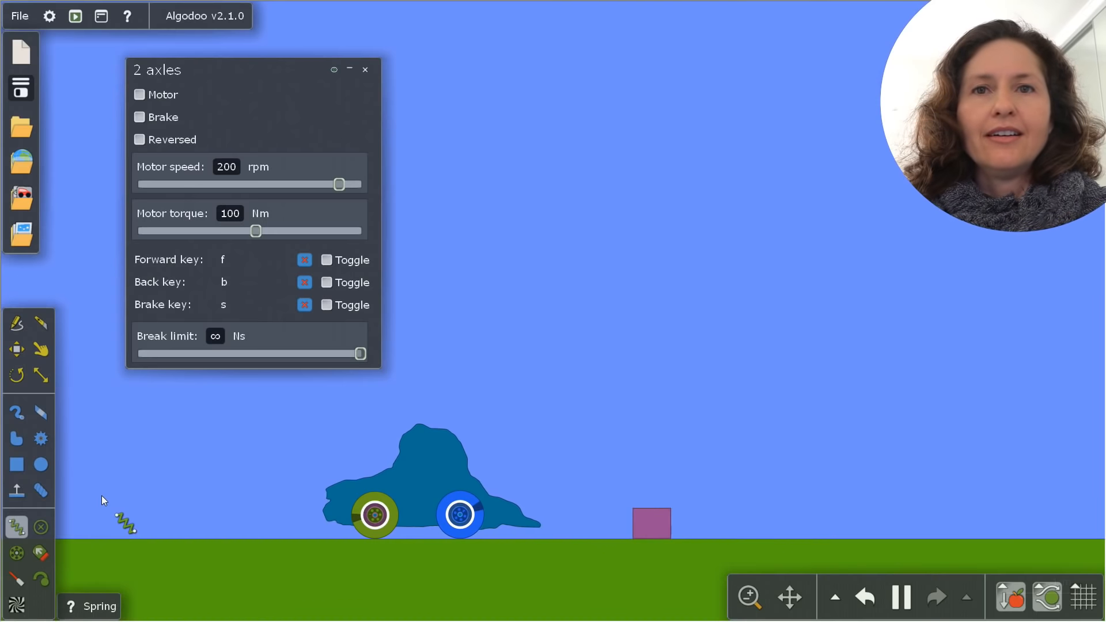
# With the simulation paused, draw a small box on the car's cabin and fixate it to the body
pyautogui.click(901, 598)
pyautogui.press('b')
pyautogui.moveTo(414, 438); pyautogui.dragTo(453, 474)
pyautogui.press('f')
pyautogui.click(437, 456)
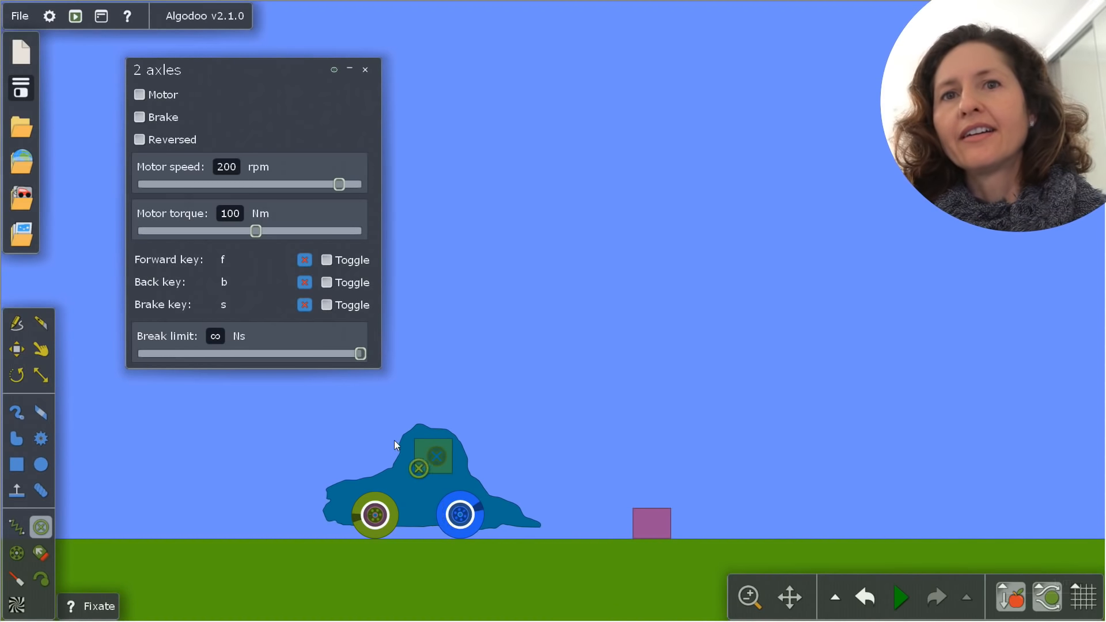
# Give the car body the Gold material and set its colour hue to 300°
pyautogui.rightClick(414, 459)
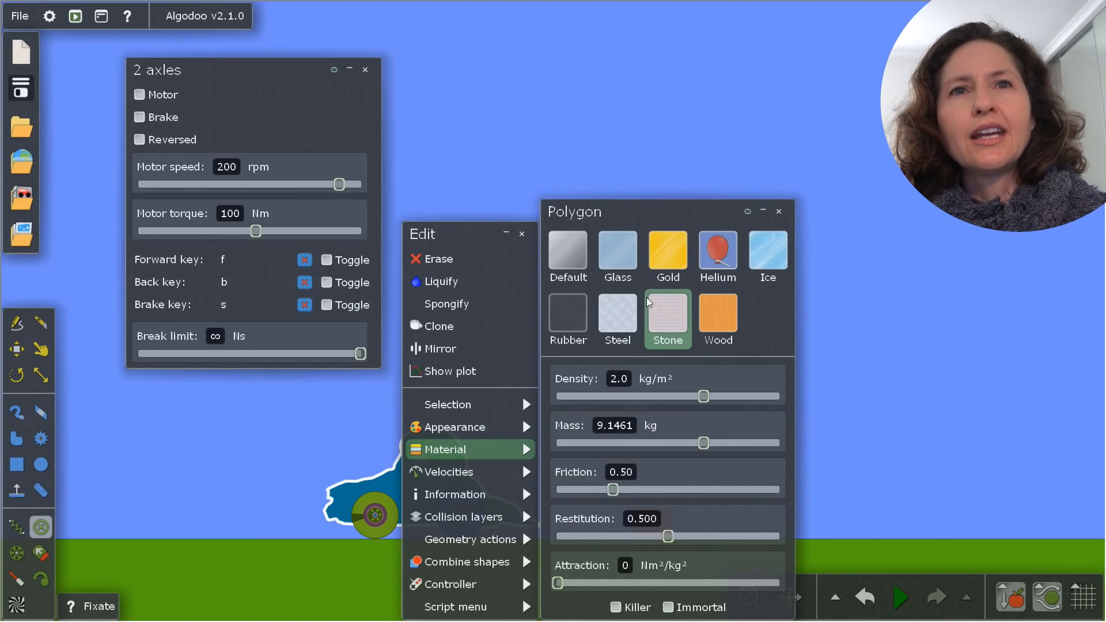
pyautogui.click(665, 258)
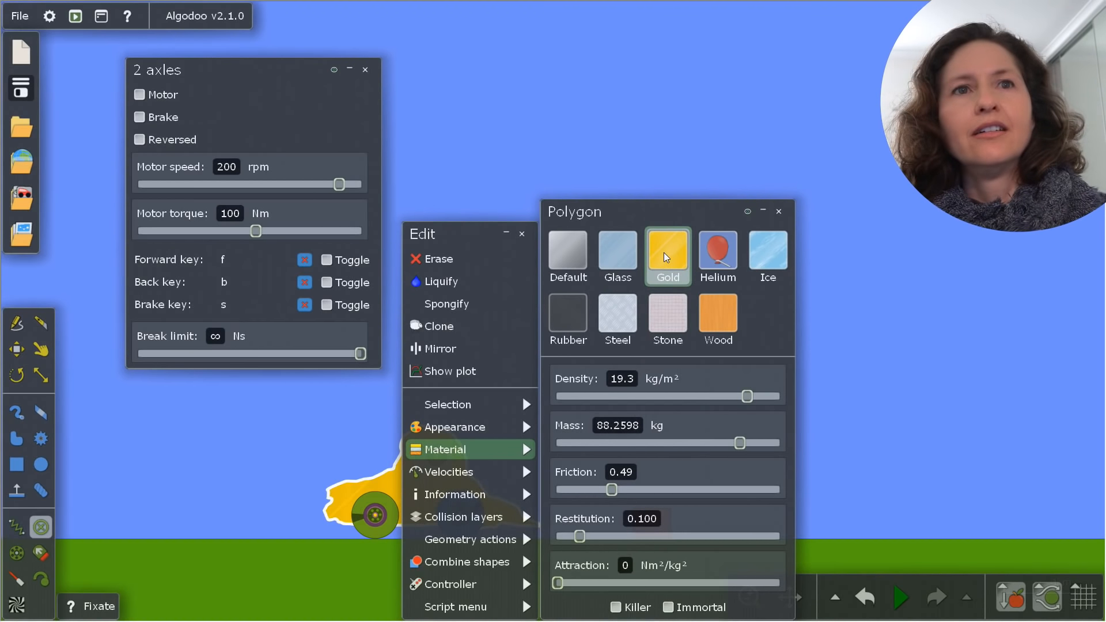
pyautogui.moveTo(505, 426)
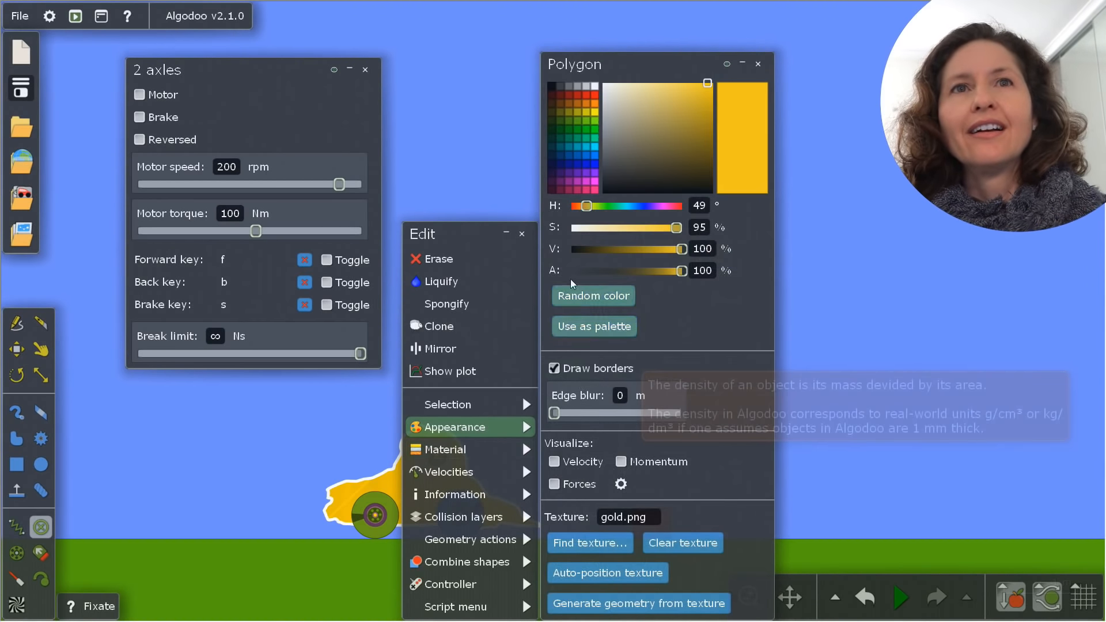
pyautogui.moveTo(588, 210); pyautogui.dragTo(664, 215)
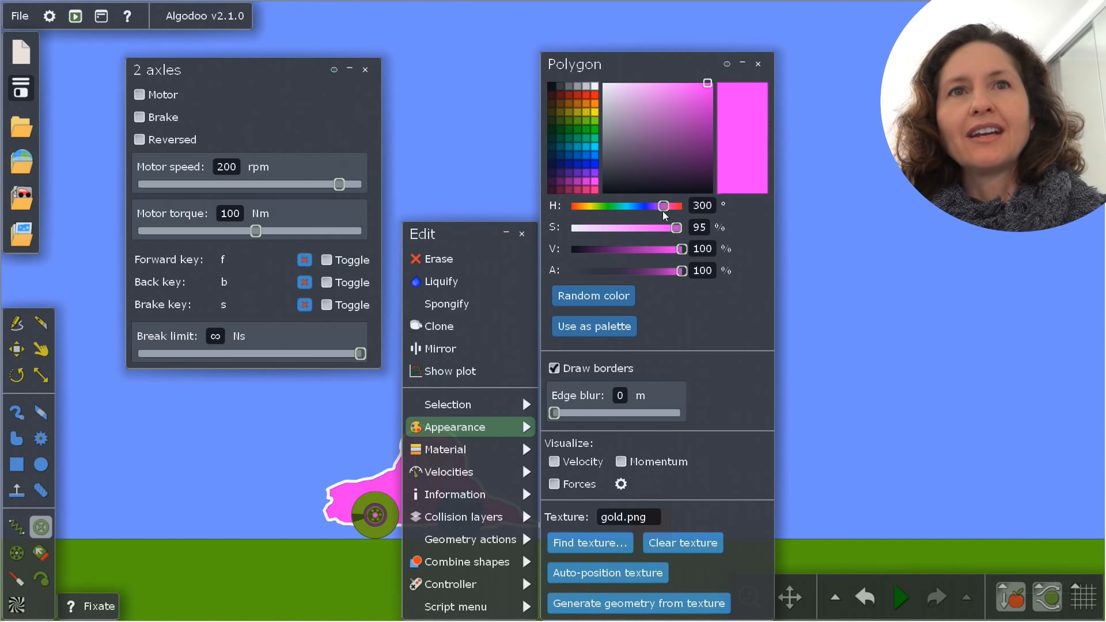
pyautogui.moveTo(522, 451)
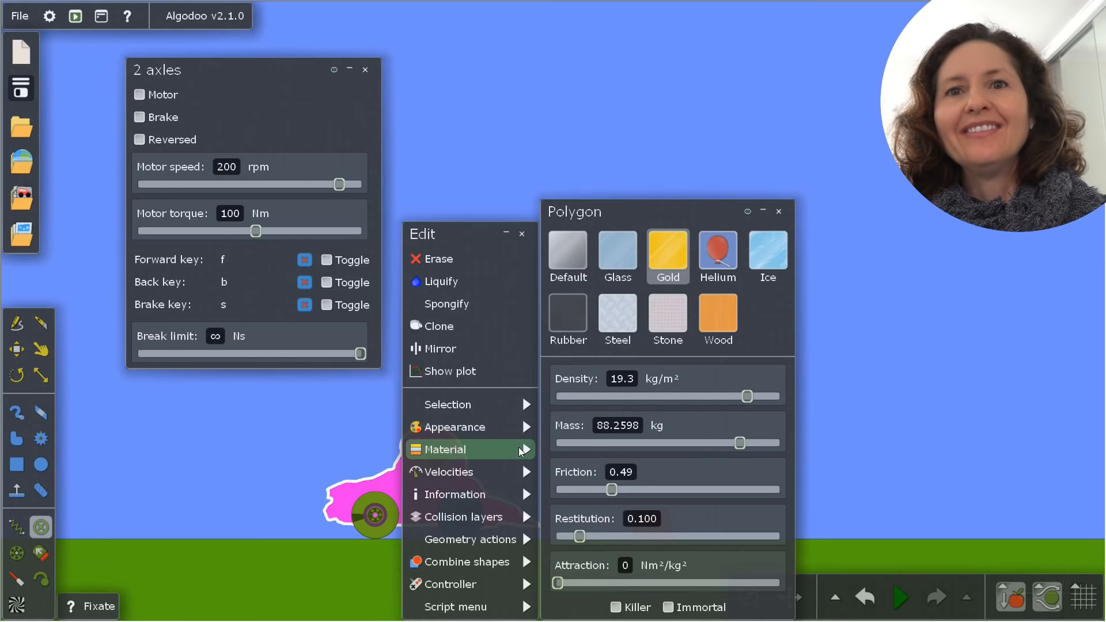
pyautogui.moveTo(511, 473)
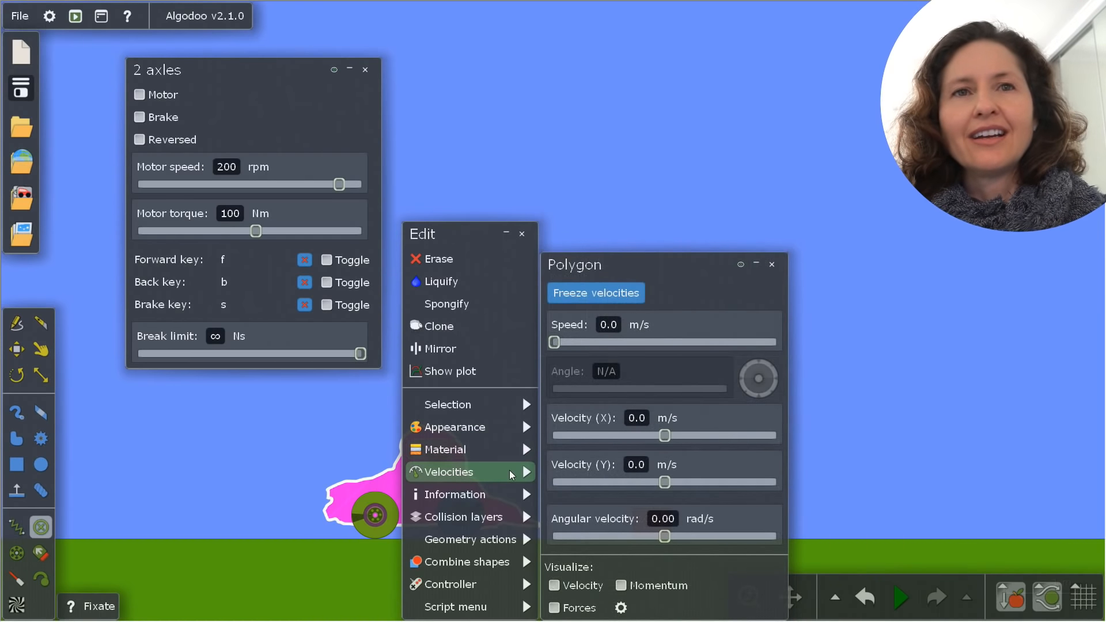
pyautogui.moveTo(468, 542)
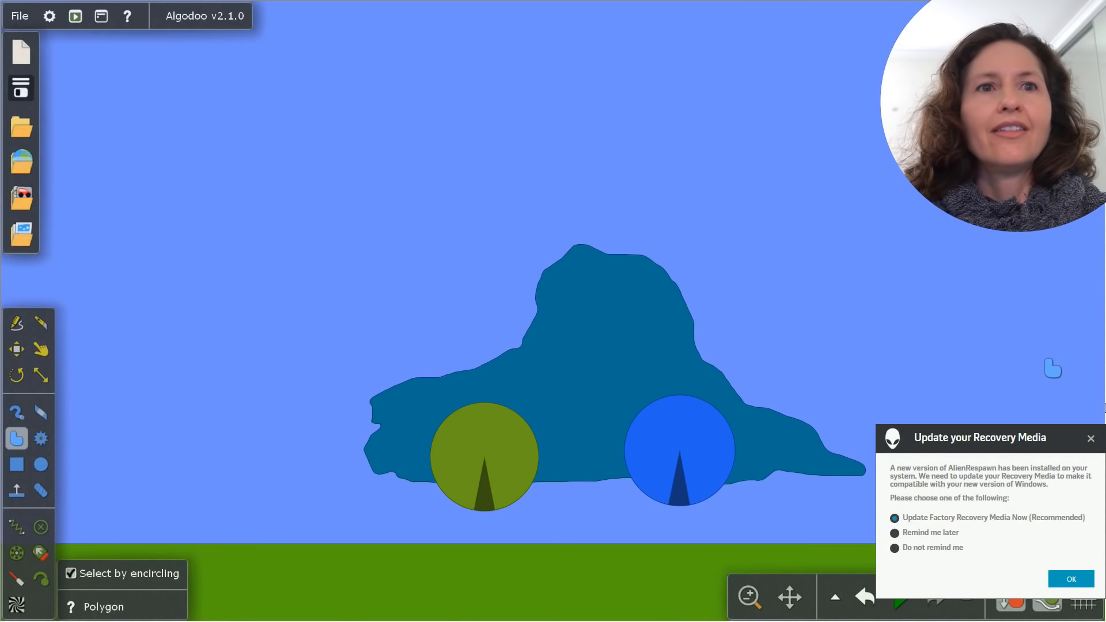
# Dismiss the recovery media notice and run the simulation with the car body and wheels still unconnected
pyautogui.click(1090, 439)
pyautogui.scroll(-5, 801, 449)
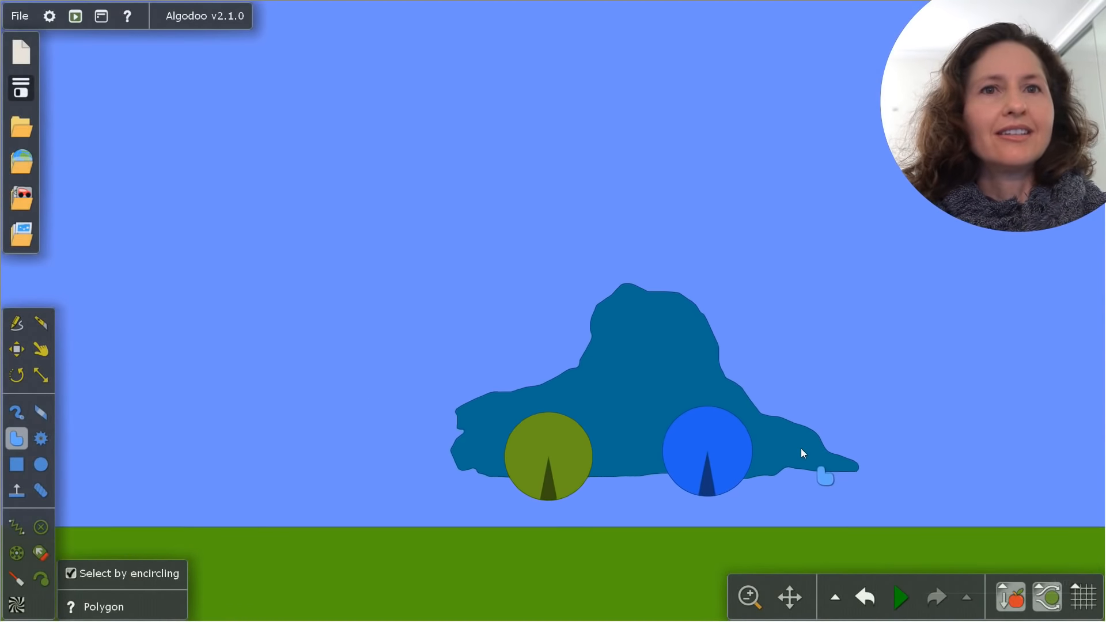
pyautogui.moveTo(929, 344); pyautogui.dragTo(644, 384)
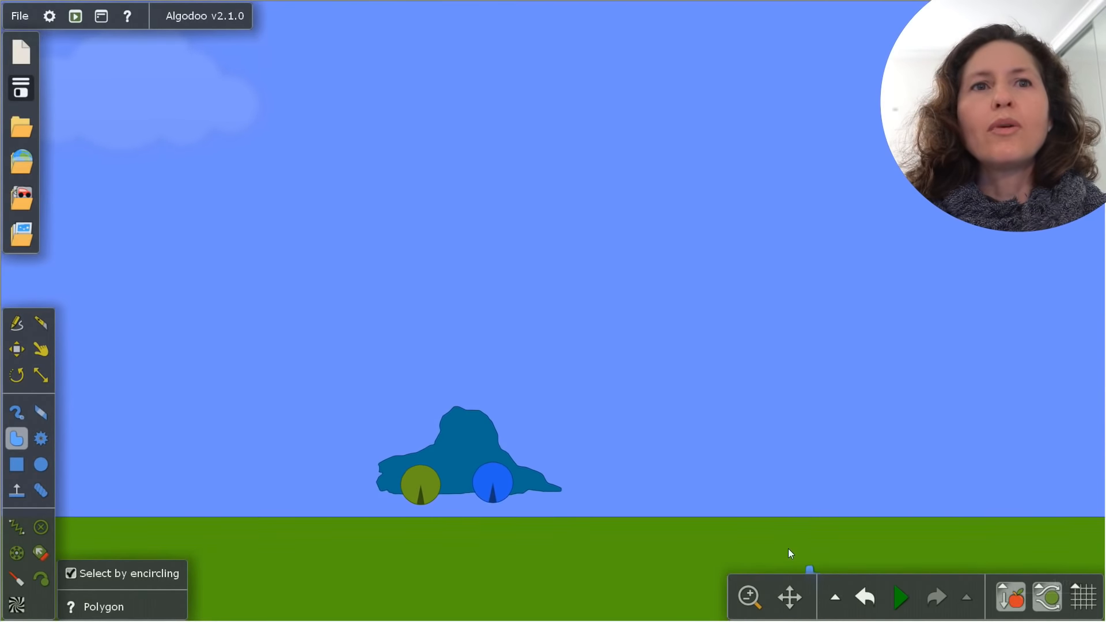
pyautogui.click(902, 598)
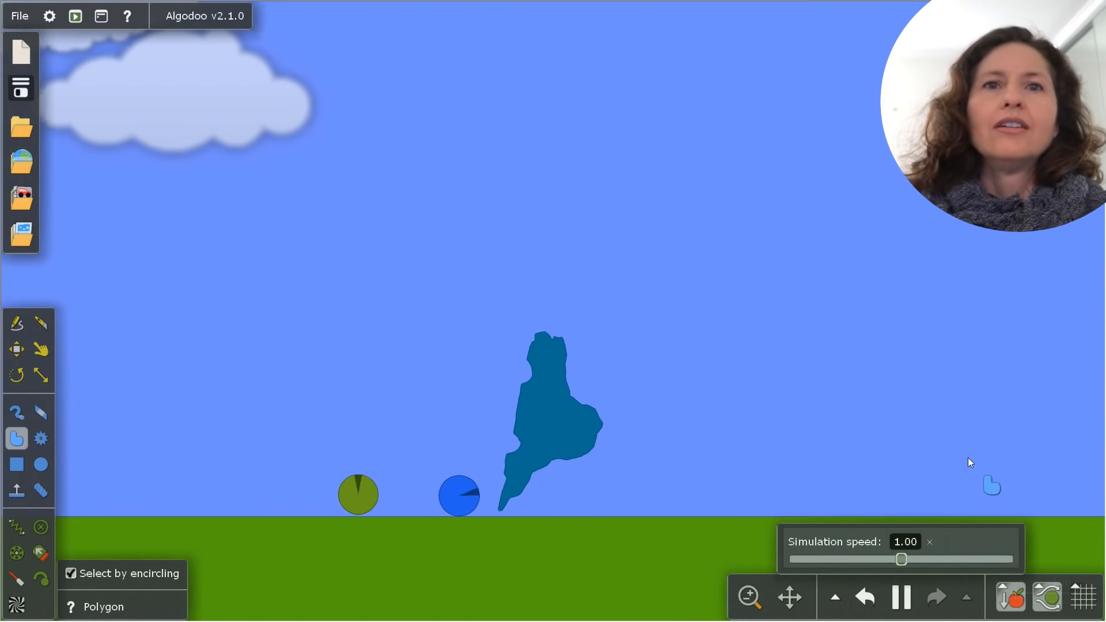
pyautogui.press('space')
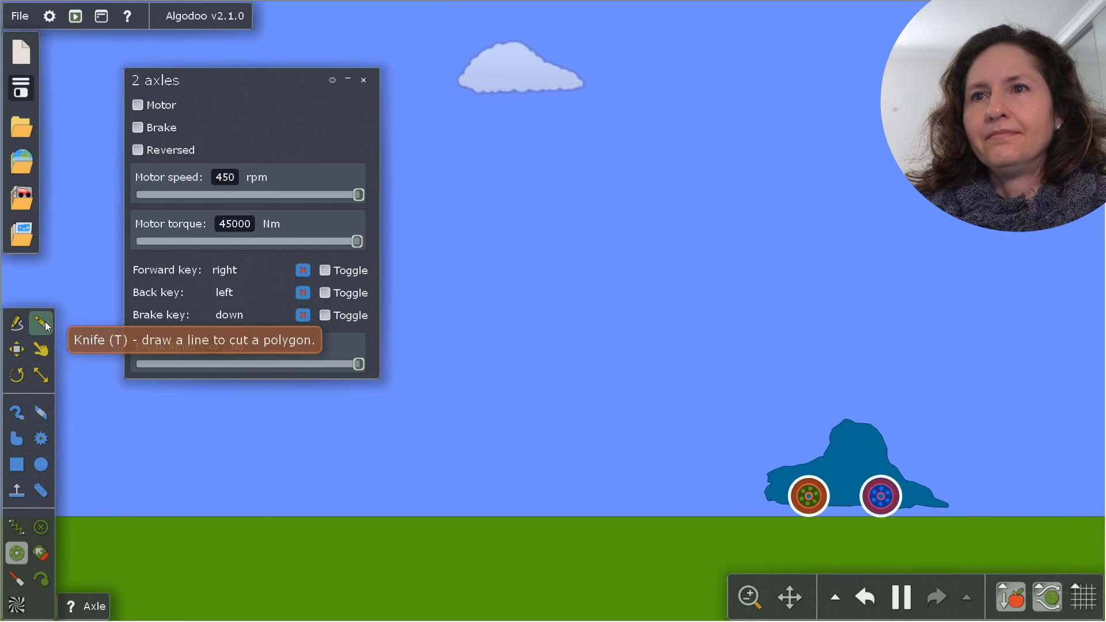
# Close the axle settings and draw a freehand polygon ramp sloping down to the ground behind the car, with the simulation paused
pyautogui.click(17, 439)
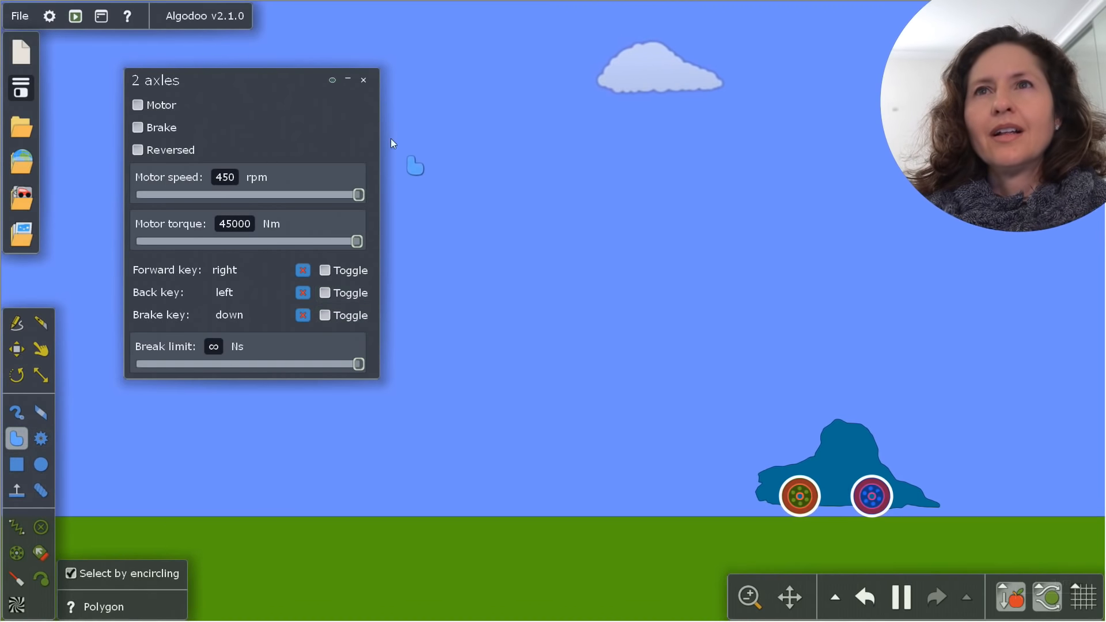
pyautogui.click(363, 80)
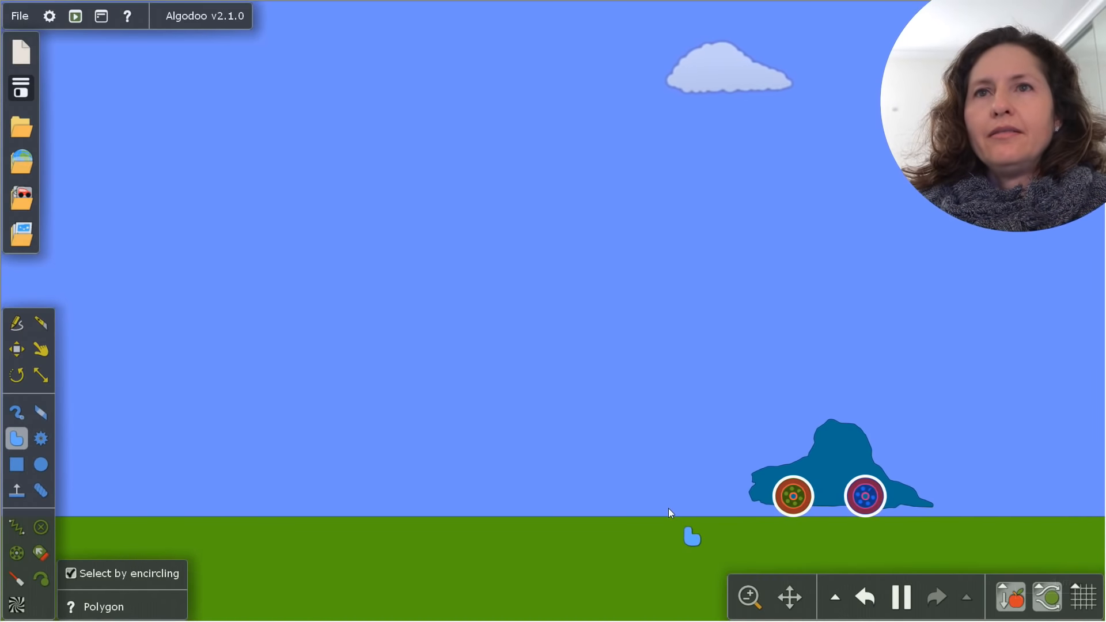
pyautogui.moveTo(649, 509)
pyautogui.mouseDown()
pyautogui.moveTo(635, 514)
pyautogui.moveTo(423, 353)
pyautogui.mouseUp()
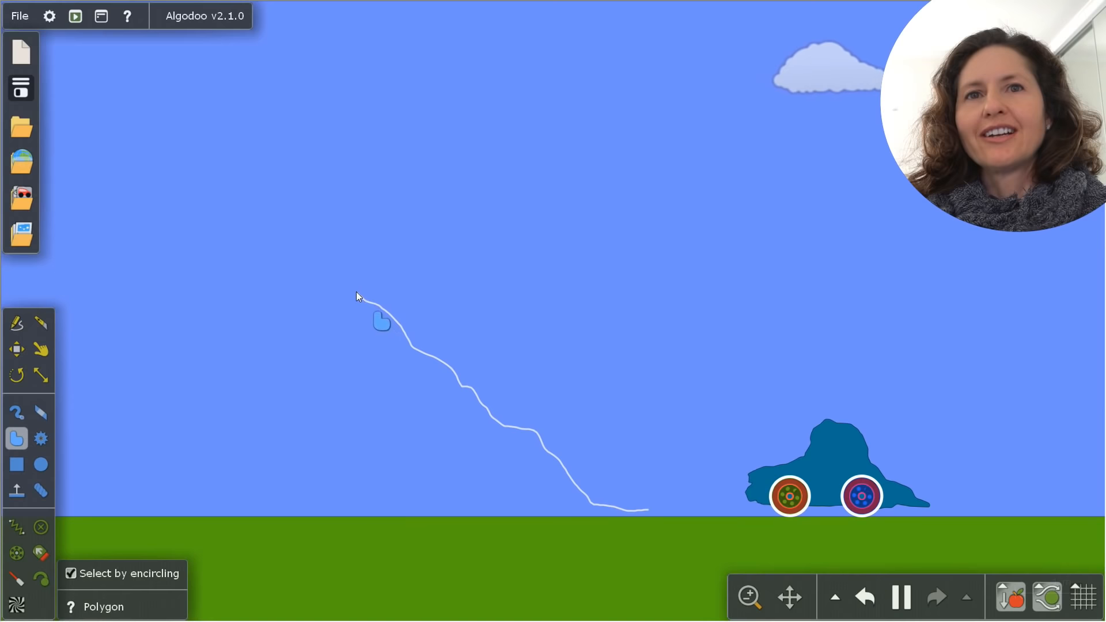
pyautogui.moveTo(334, 262); pyautogui.dragTo(322, 228)
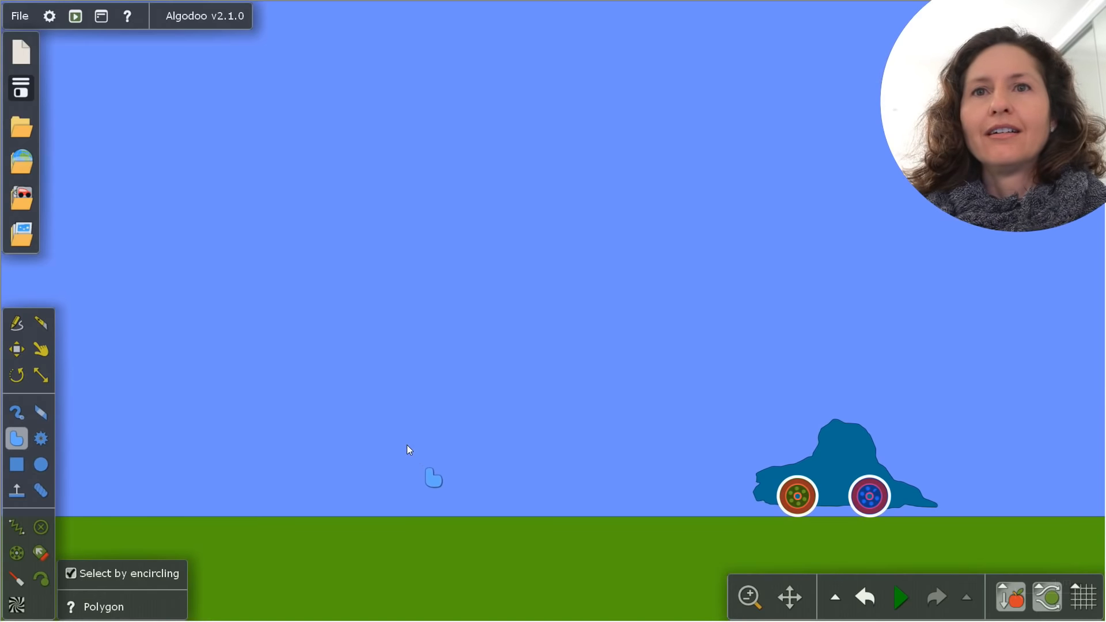
pyautogui.moveTo(274, 257)
pyautogui.mouseDown()
pyautogui.moveTo(351, 329)
pyautogui.moveTo(286, 245)
pyautogui.moveTo(280, 262)
pyautogui.mouseUp()
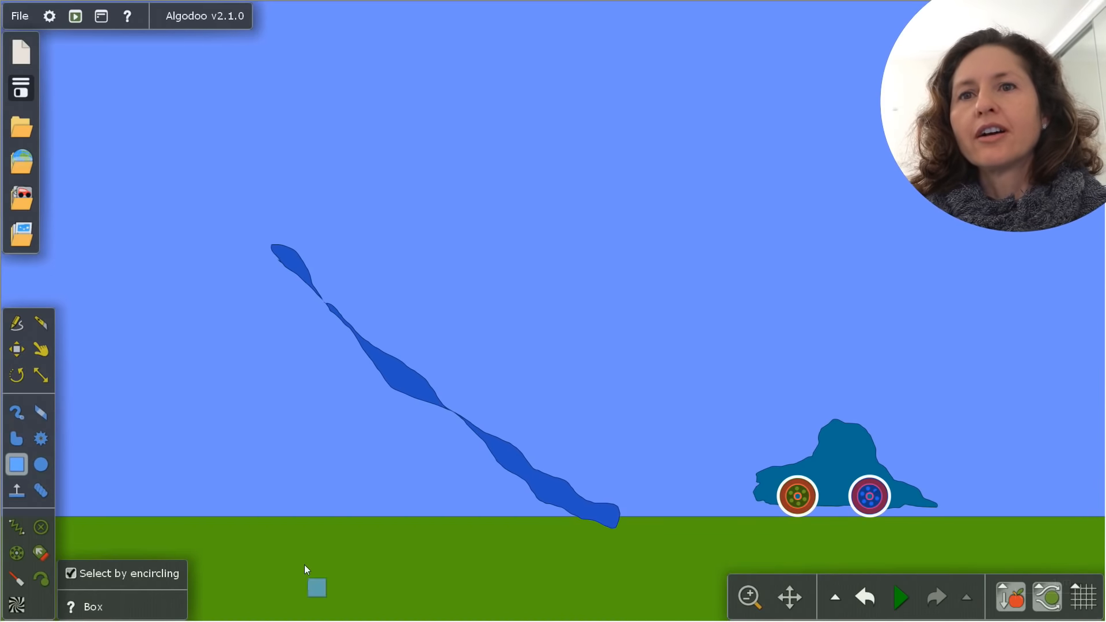
# Draw a tall narrow box under the ramp's upper end and pin the support and the ramp's foot with axles
pyautogui.moveTo(273, 511); pyautogui.dragTo(299, 274)
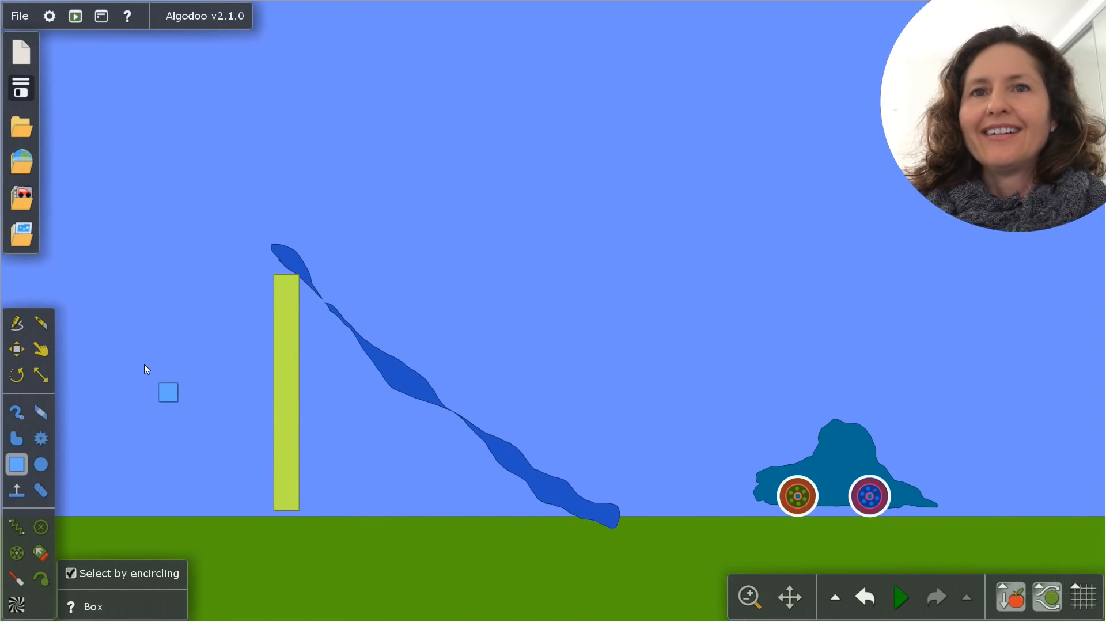
pyautogui.moveTo(144, 364); pyautogui.dragTo(164, 515)
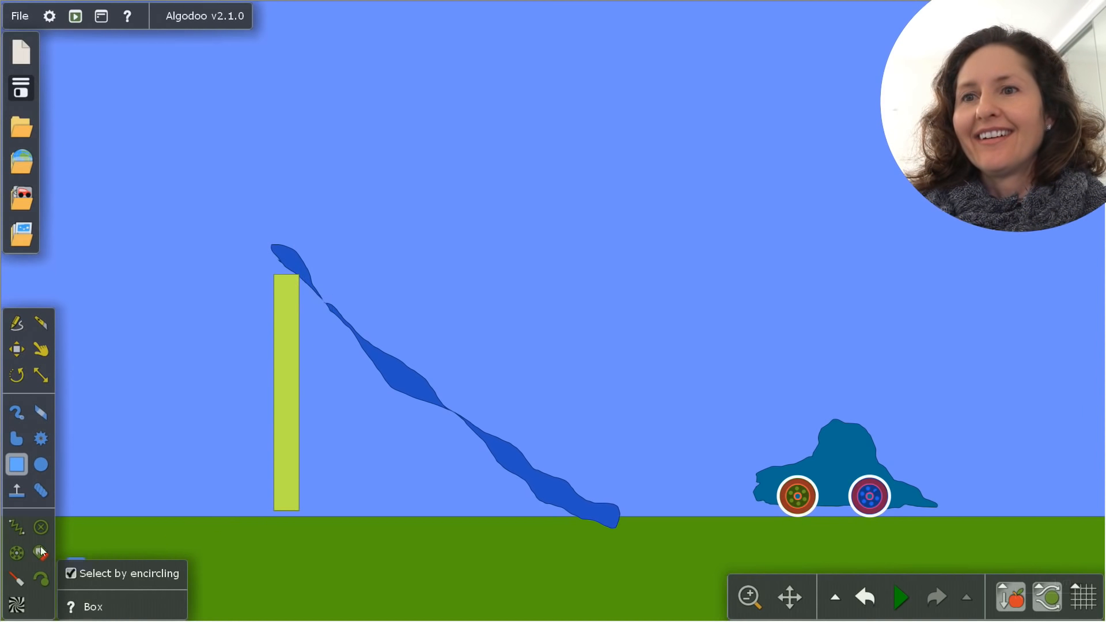
pyautogui.click(18, 556)
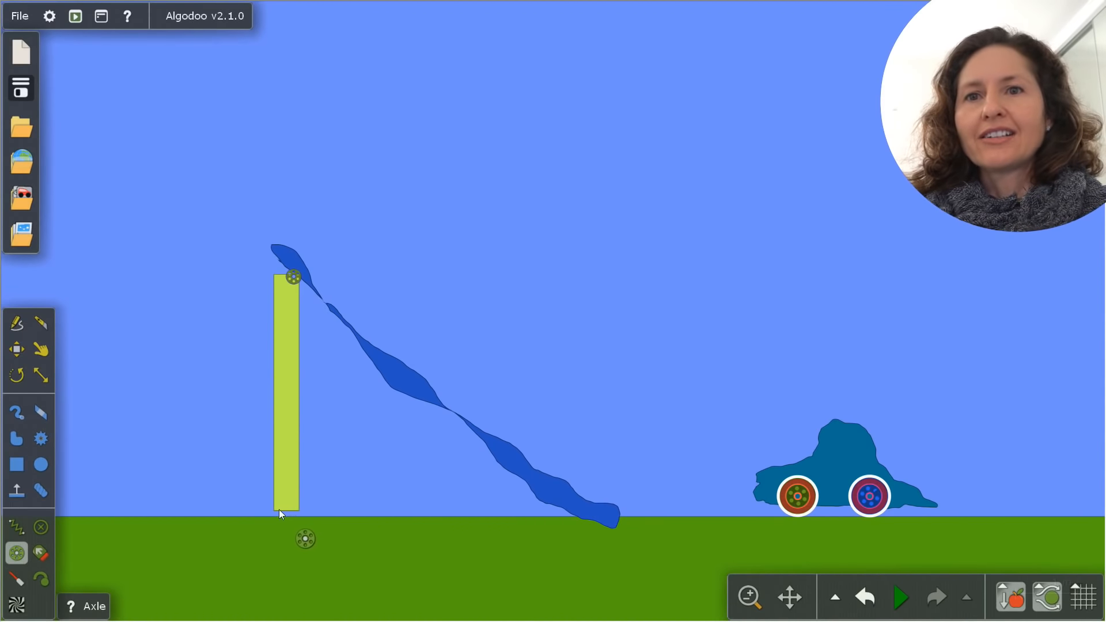
pyautogui.scroll(-2, 278, 510)
pyautogui.click(542, 513)
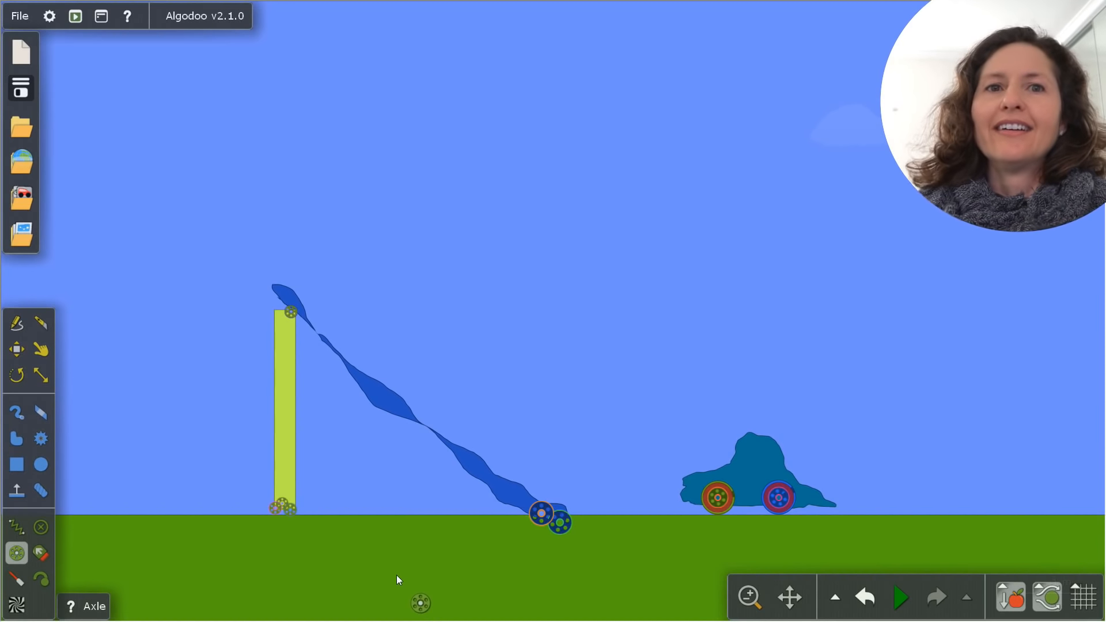
# Run the simulation to try the car on the ramp, and cut the ramp's support in two with the Knife
pyautogui.click(898, 596)
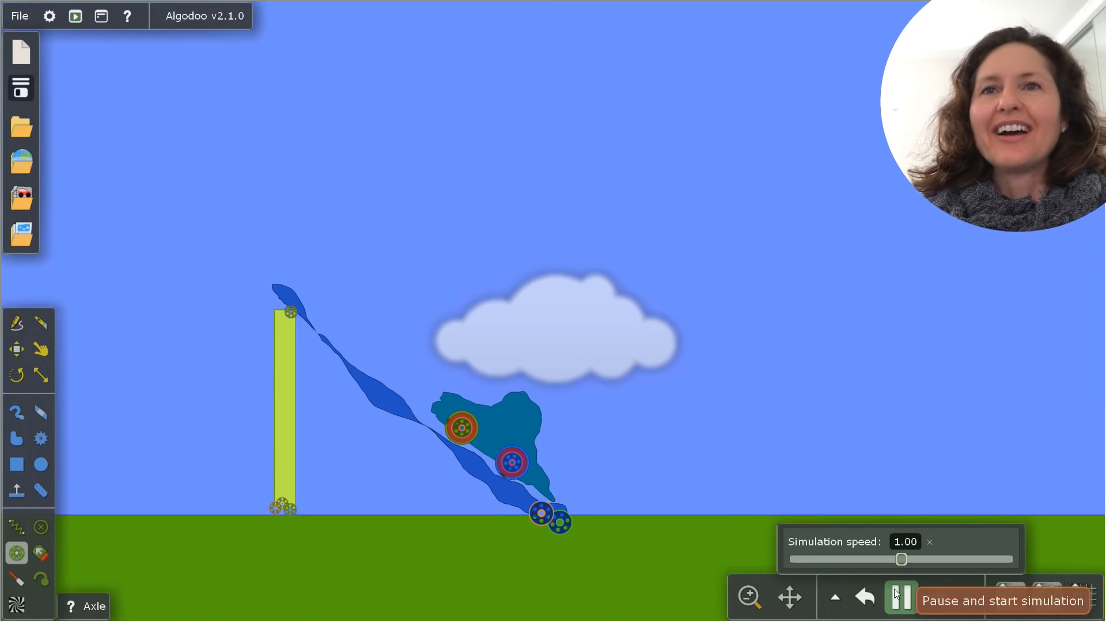
pyautogui.click(41, 323)
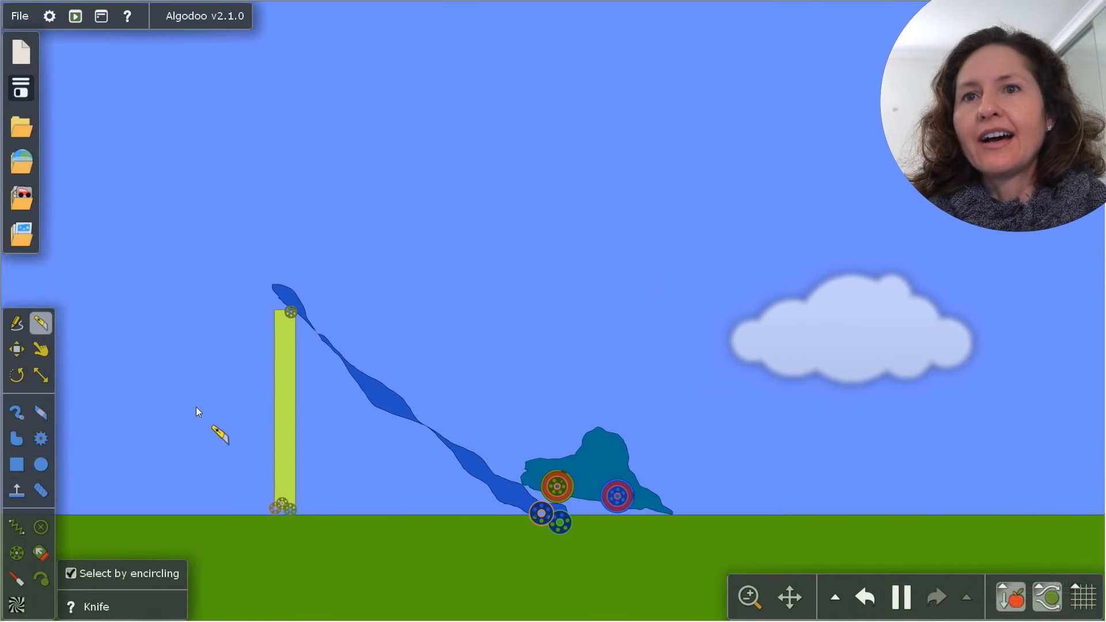
pyautogui.moveTo(196, 408); pyautogui.dragTo(365, 452)
# Liquify the lower half of the cut support and pull the upper half off the ramp's top
pyautogui.moveTo(275, 475); pyautogui.dragTo(2, 556)
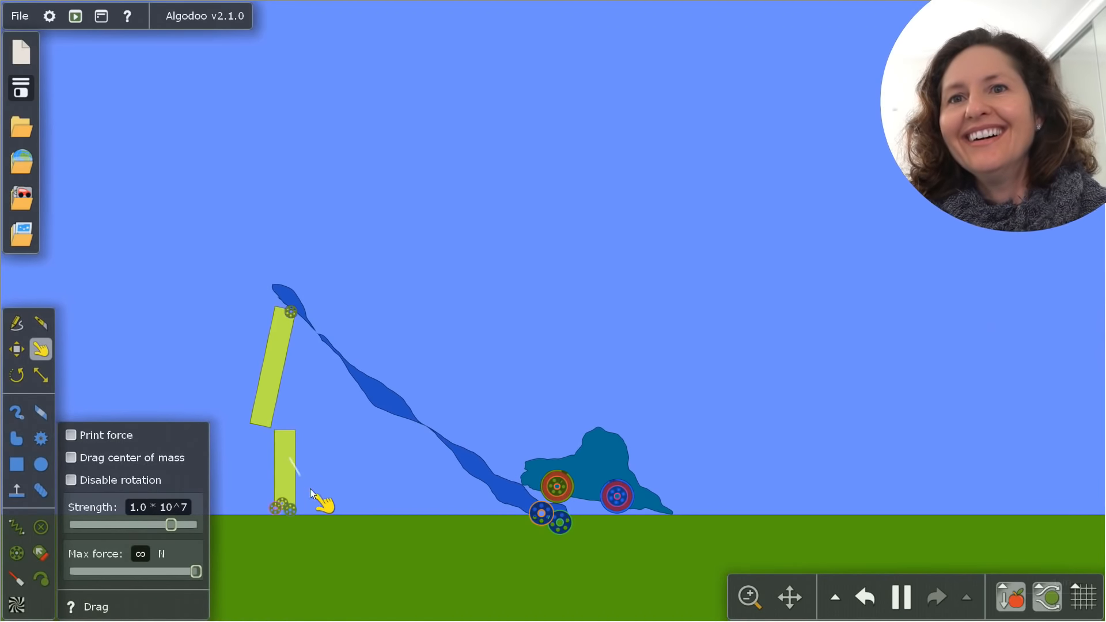
pyautogui.moveTo(494, 621); pyautogui.dragTo(1105, 620)
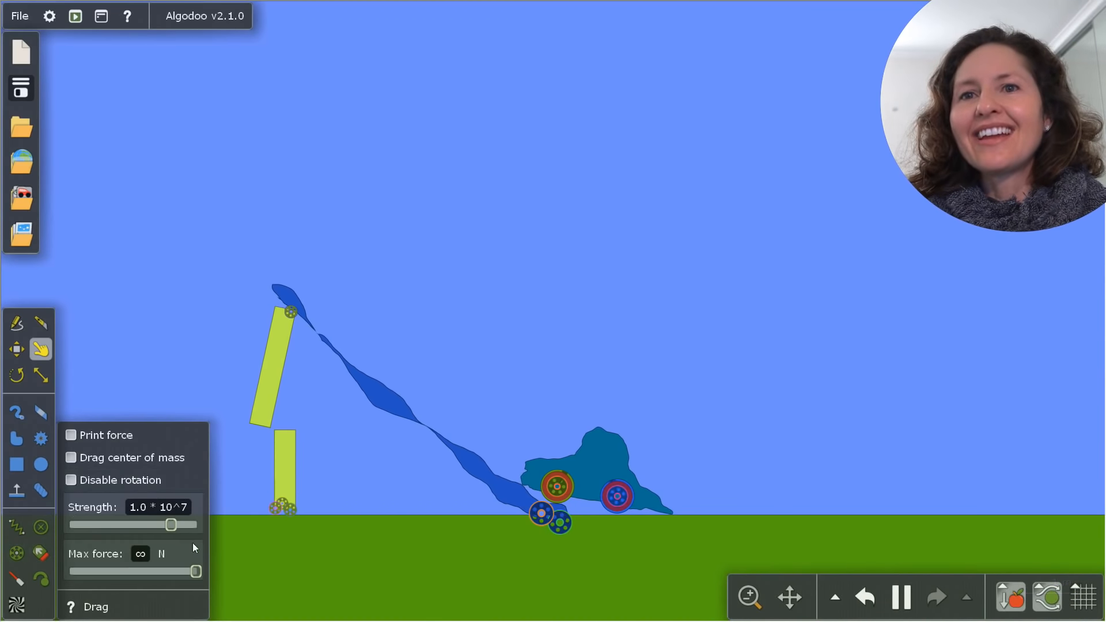
pyautogui.rightClick(286, 466)
pyautogui.click(322, 418)
pyautogui.moveTo(253, 347); pyautogui.dragTo(193, 465)
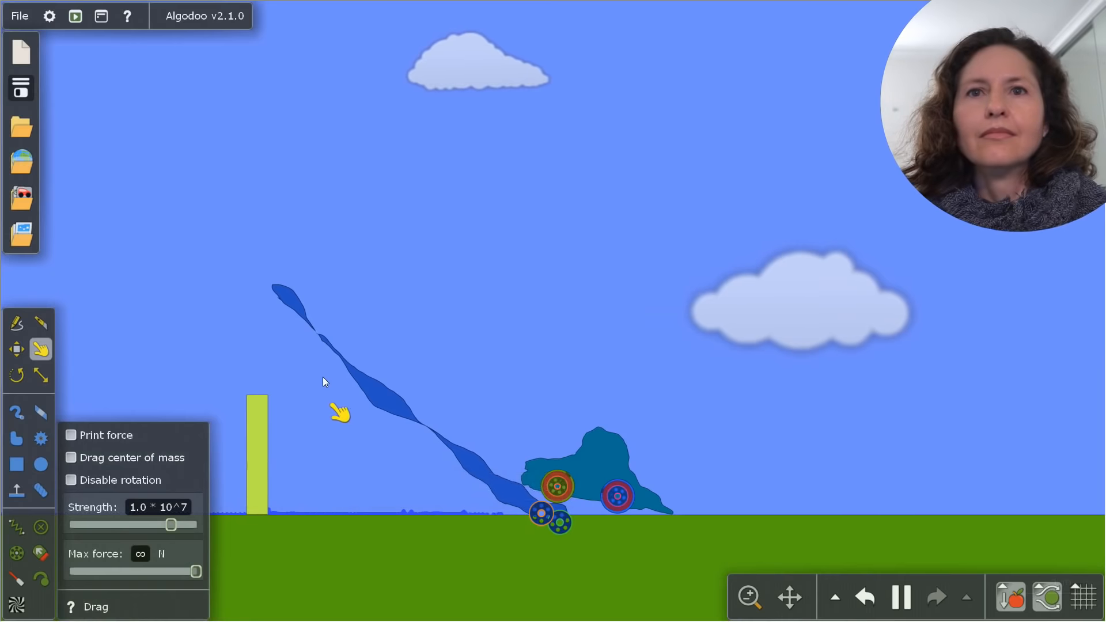
pyautogui.moveTo(281, 294); pyautogui.dragTo(214, 515)
# Draw a large external gear with 0.200 m teeth centred on the ramp's upper end, and open the options at its hub
pyautogui.click(40, 438)
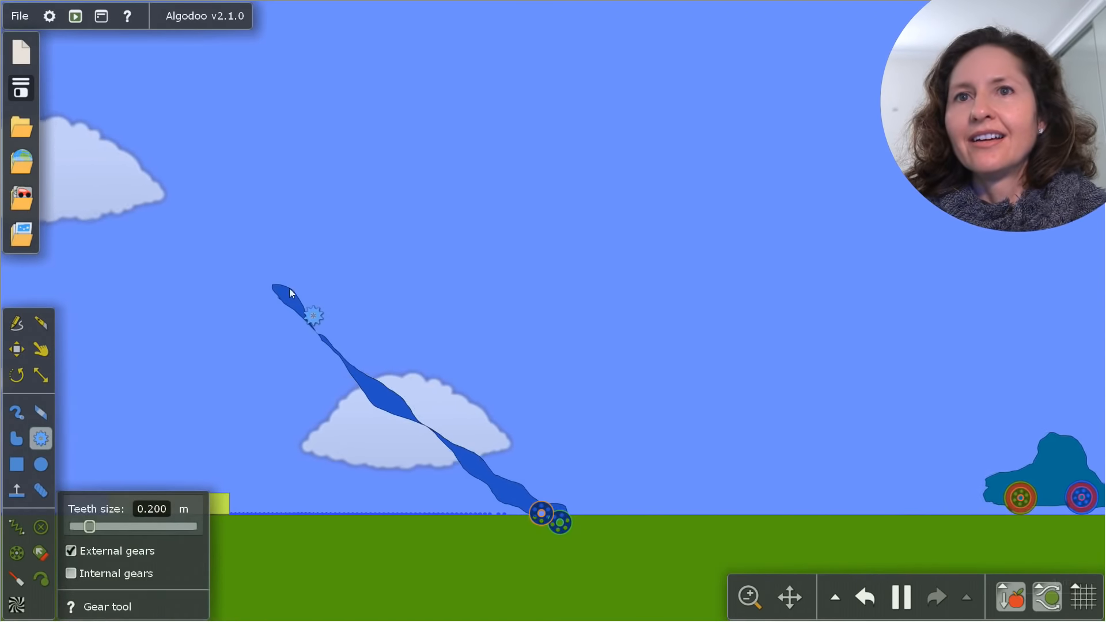
pyautogui.moveTo(281, 292); pyautogui.dragTo(242, 393)
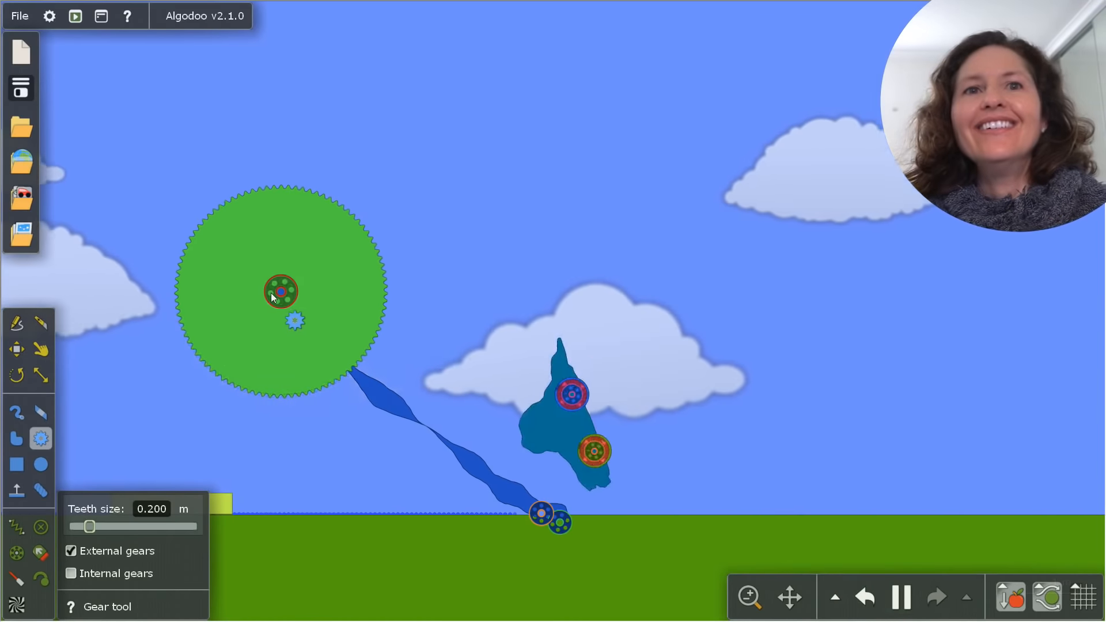
pyautogui.rightClick(273, 293)
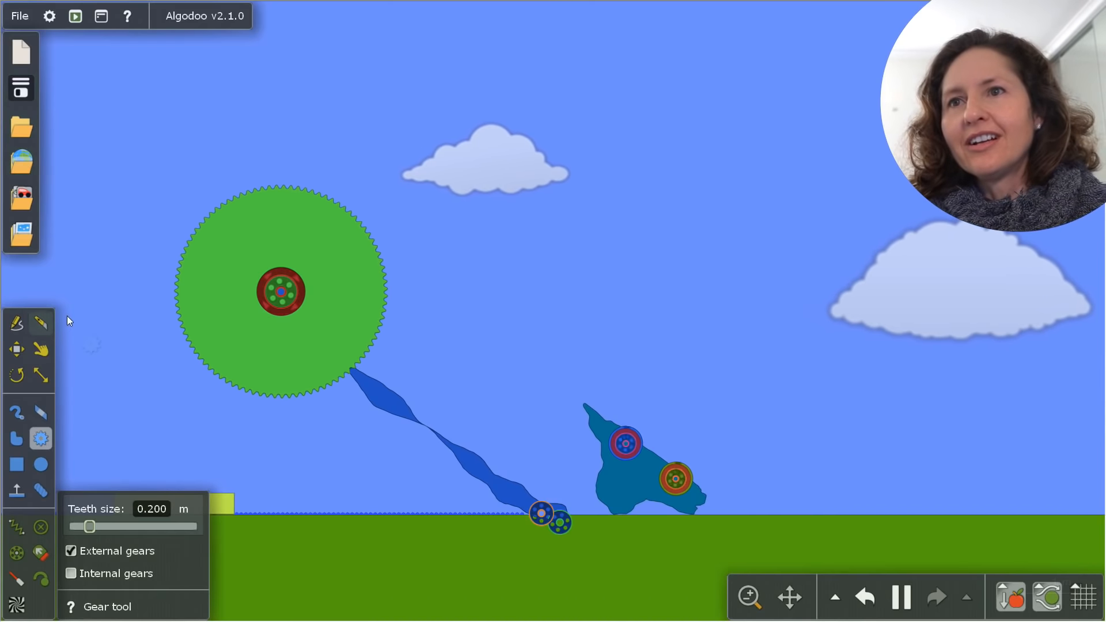
# Turn the overturned car back onto its wheels with the Drag tool, and draw a solid freehand ramp behind it
pyautogui.click(40, 349)
pyautogui.moveTo(604, 474); pyautogui.dragTo(619, 315)
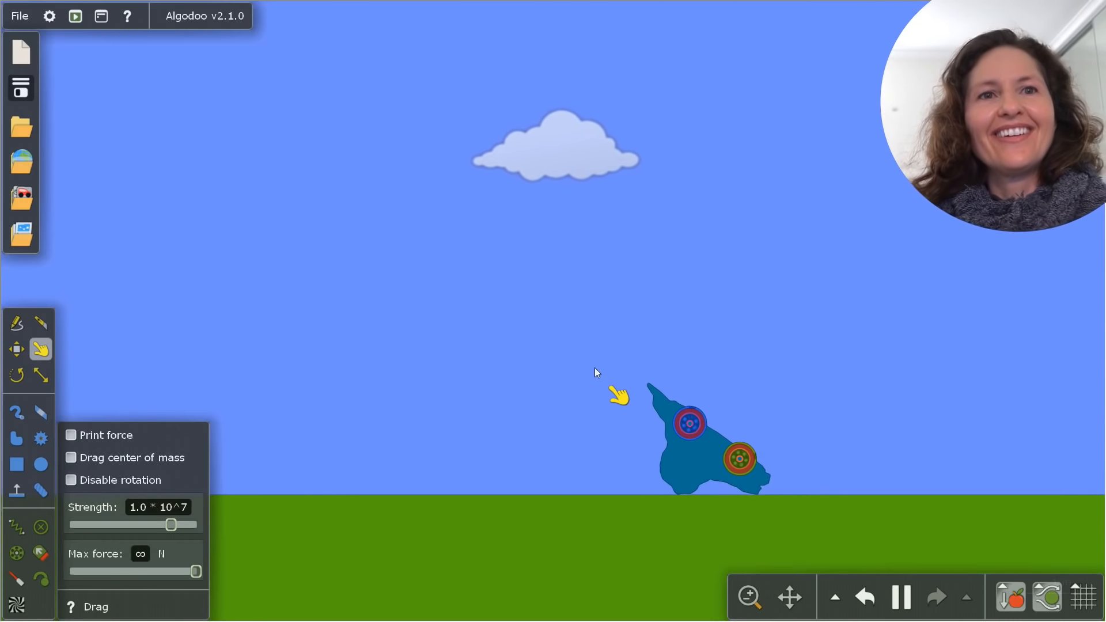
pyautogui.moveTo(665, 404); pyautogui.dragTo(919, 416)
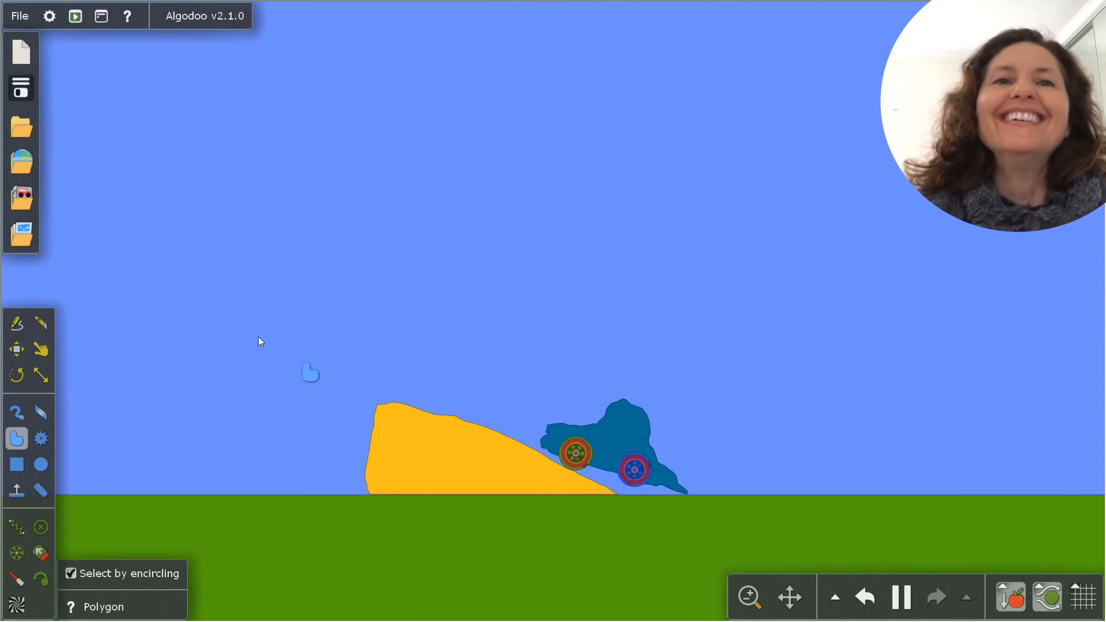
# Cut the pointed rear end off the car with the Knife and remove the severed piece using the Drag tool
pyautogui.click(41, 321)
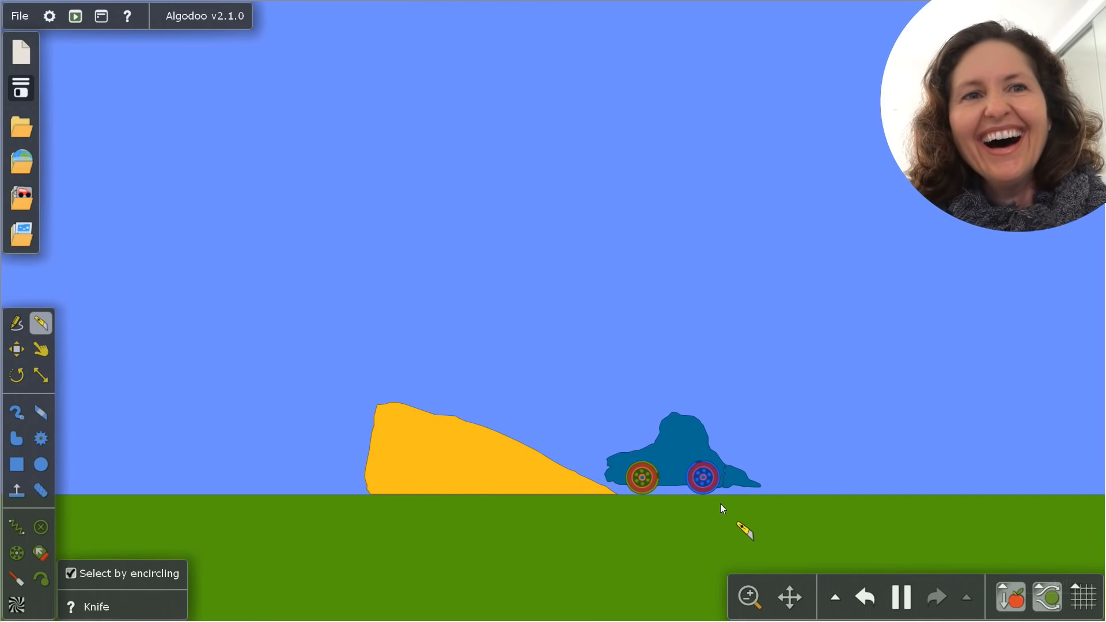
pyautogui.click(49, 356)
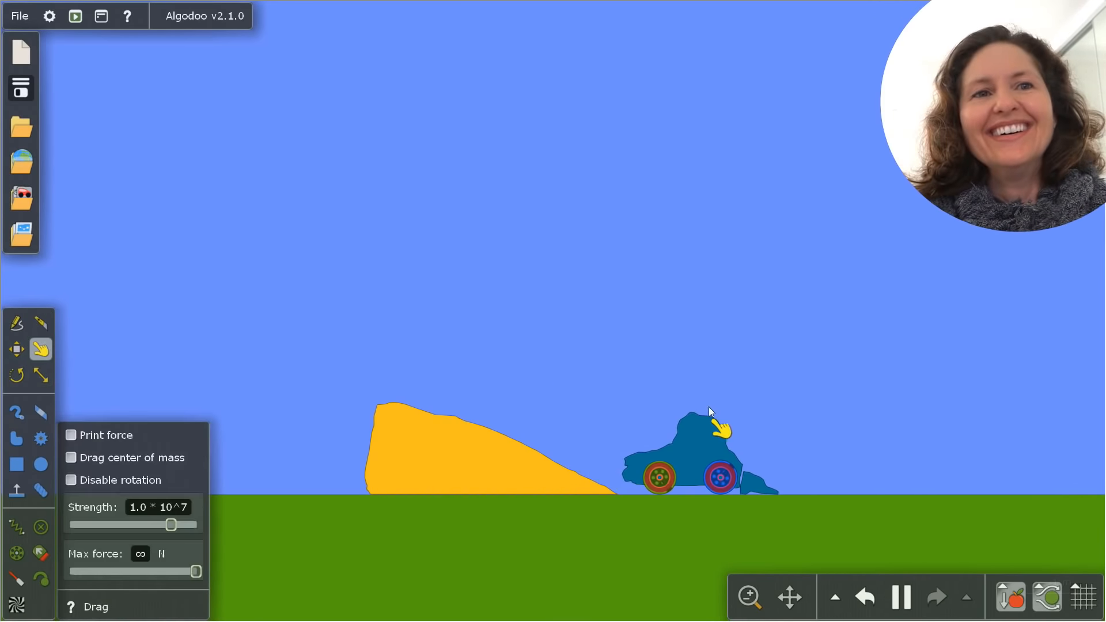
pyautogui.moveTo(993, 403); pyautogui.dragTo(992, 403)
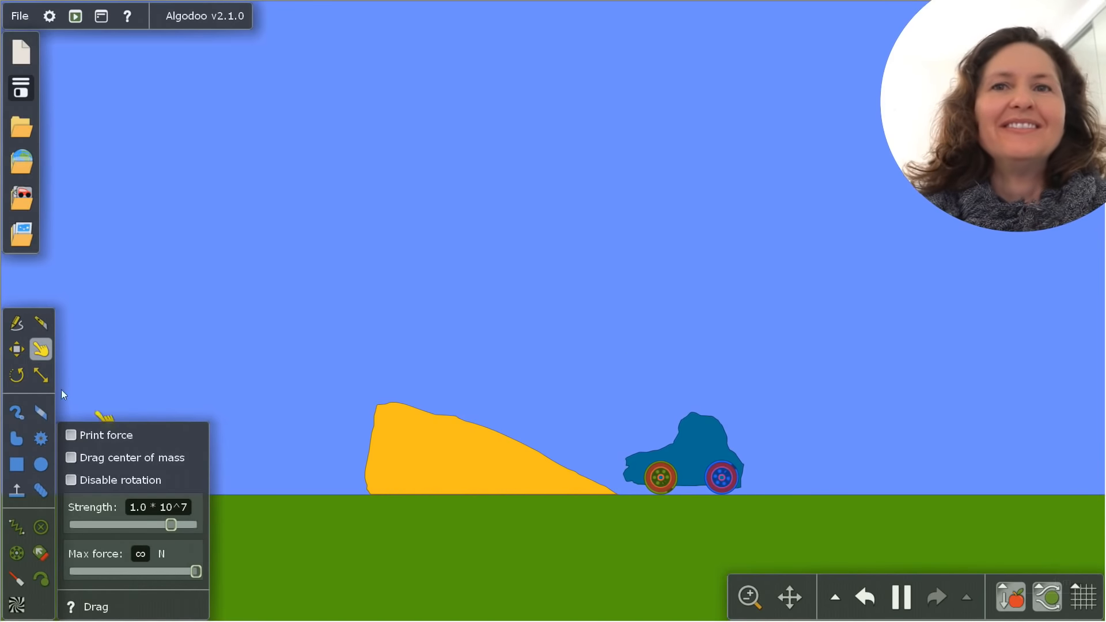
pyautogui.click(17, 438)
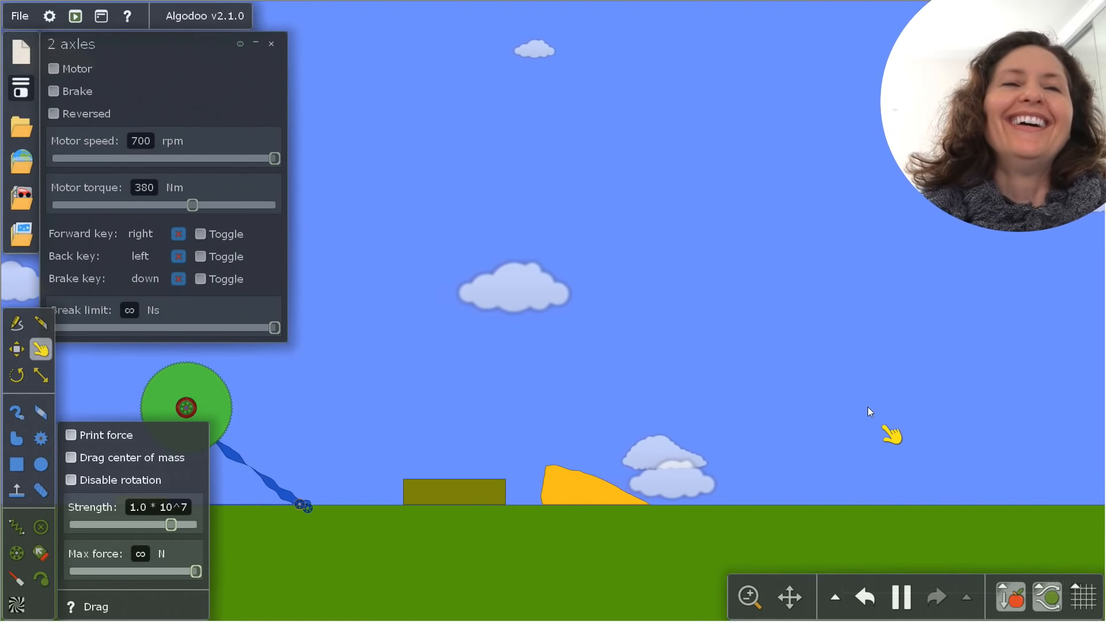
# Pull the distant car back past the orange ramp with the Drag tool and place it on the olive box
pyautogui.scroll(-3, 887, 438)
pyautogui.scroll(-1, 876, 440)
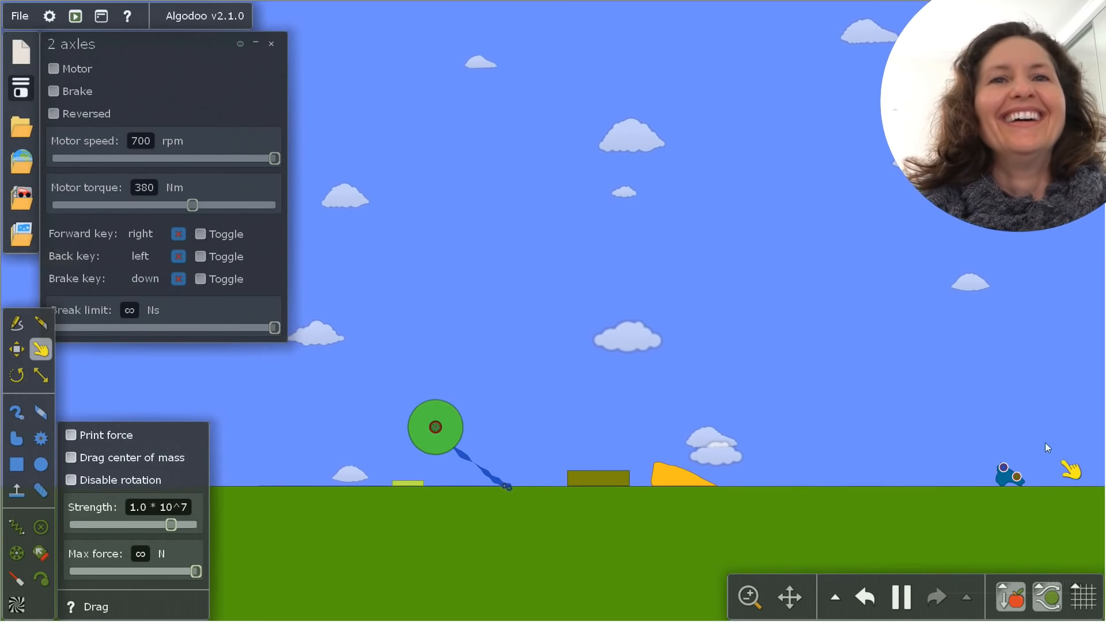
pyautogui.moveTo(1019, 470); pyautogui.dragTo(1001, 455)
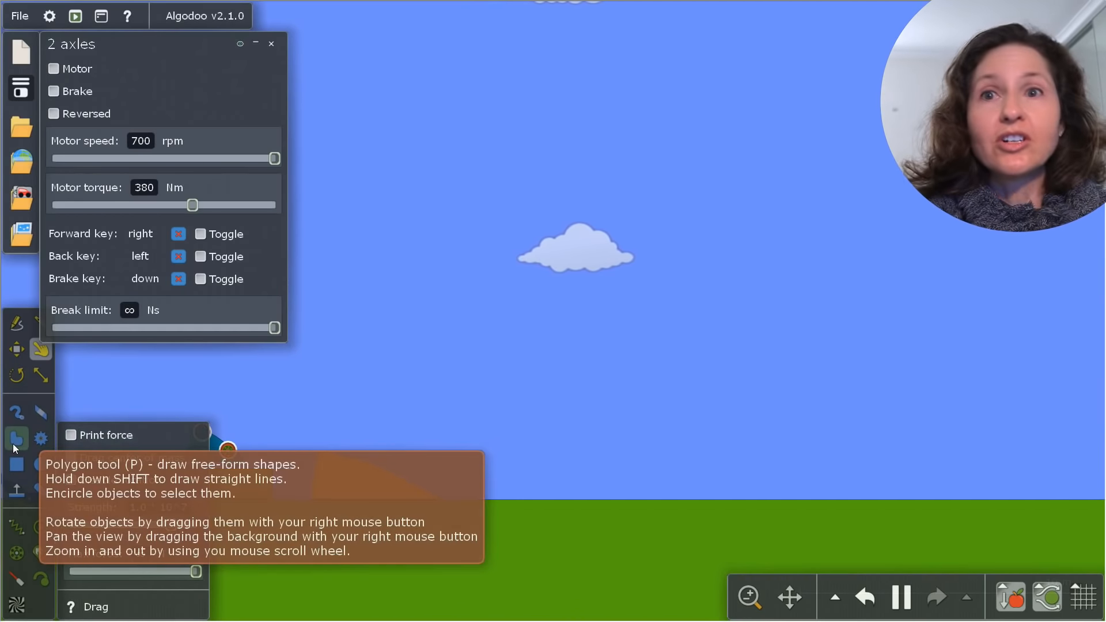
pyautogui.scroll(-5, 339, 429)
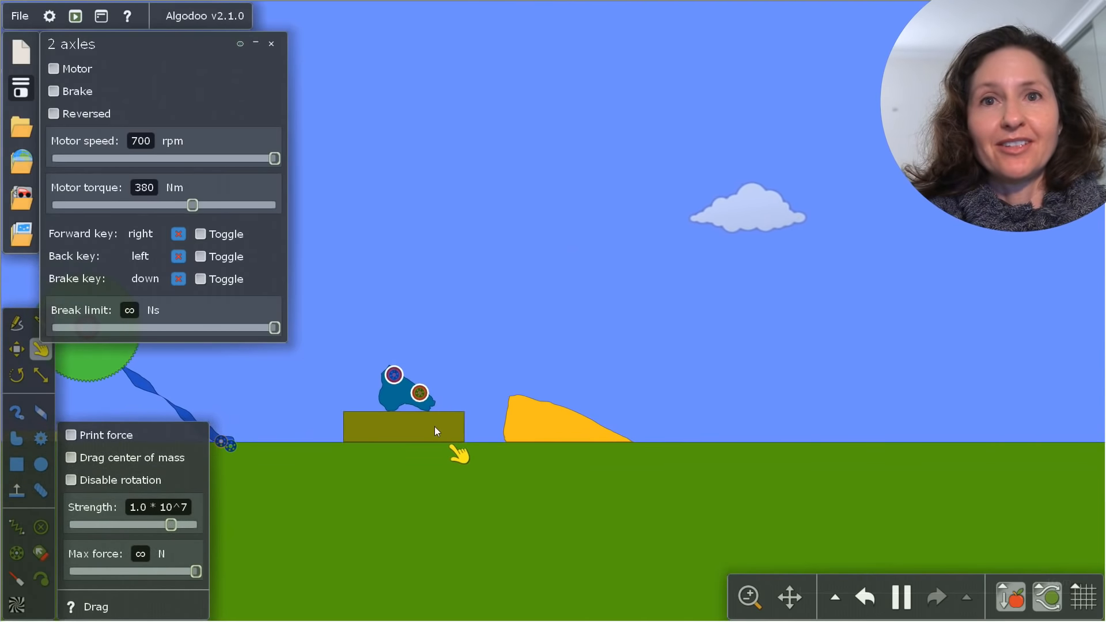
# Turn the olive box beneath the car into a soft, springy body, and toss the car and box around with the Drag tool
pyautogui.rightClick(434, 426)
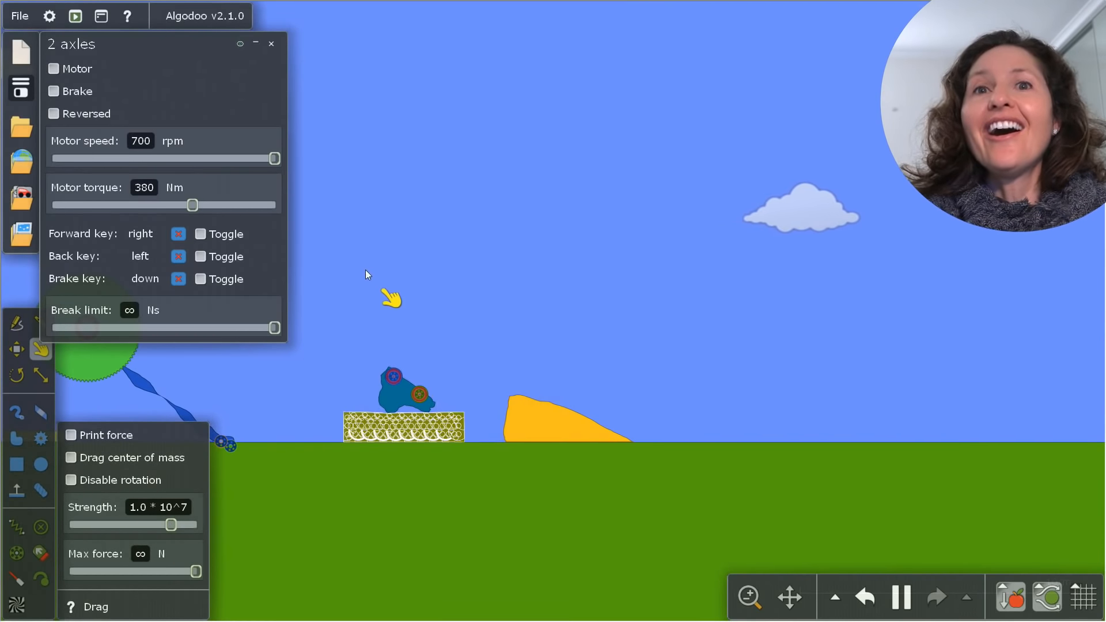
pyautogui.click(25, 351)
pyautogui.click(44, 351)
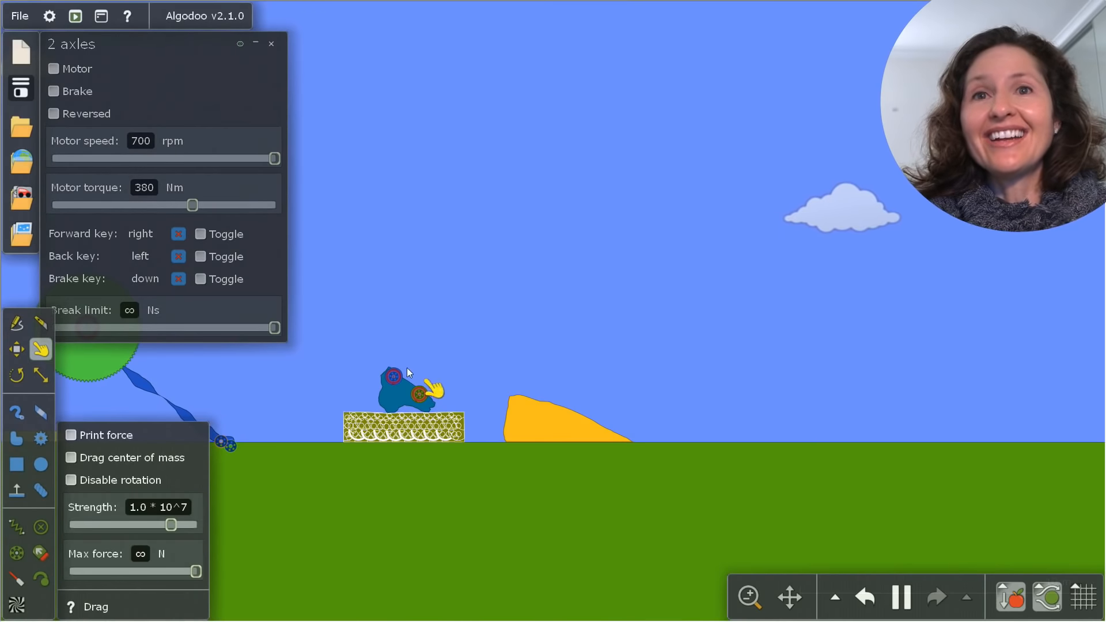
pyautogui.moveTo(395, 386); pyautogui.dragTo(396, 374)
pyautogui.moveTo(393, 333); pyautogui.dragTo(392, 332)
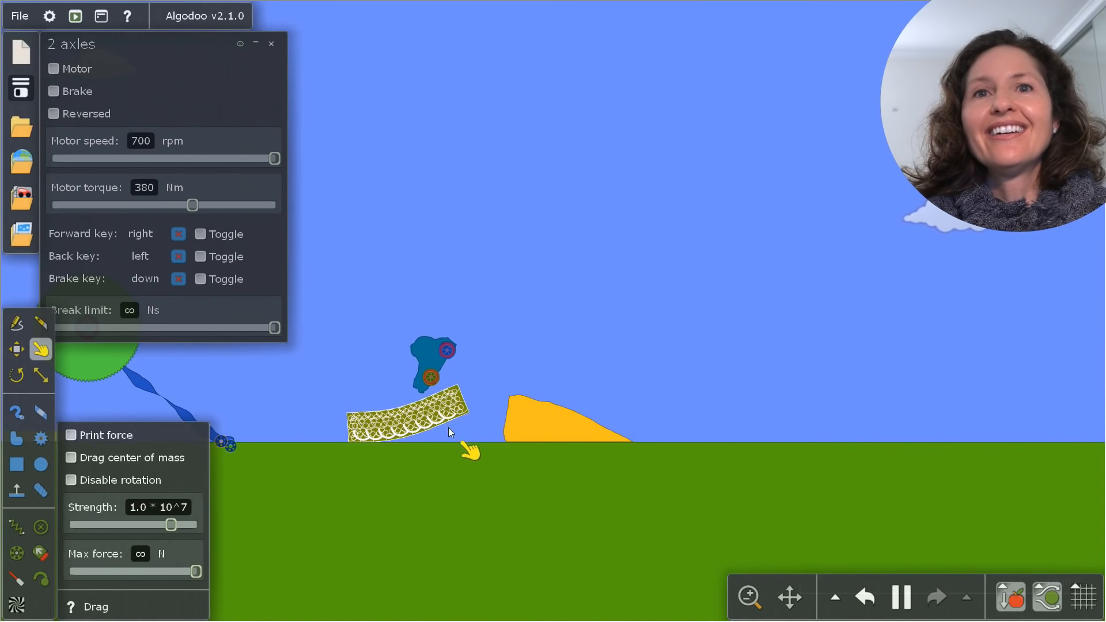
pyautogui.moveTo(359, 431); pyautogui.dragTo(422, 343)
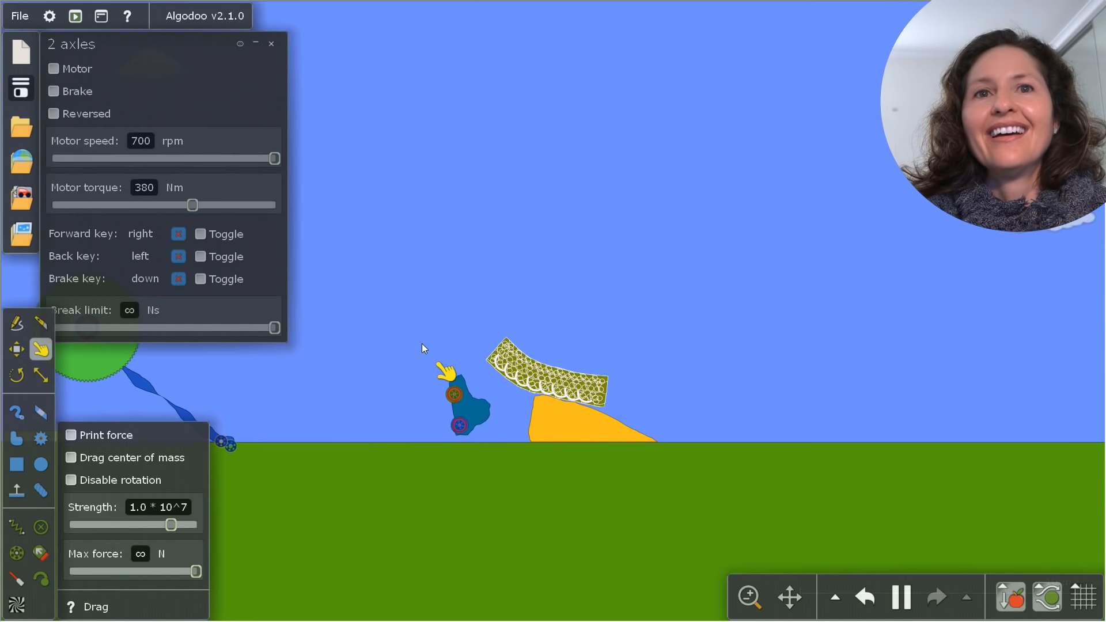
pyautogui.moveTo(546, 387); pyautogui.dragTo(556, 269)
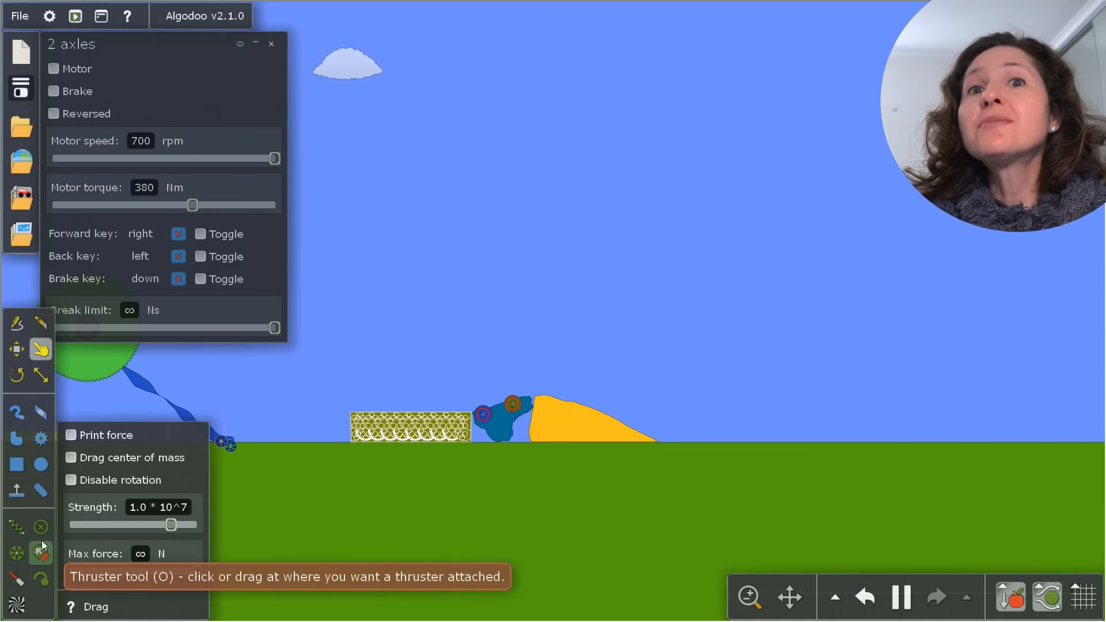
# Attach a tracer to the body of the overturned car beside the soft box
pyautogui.click(46, 580)
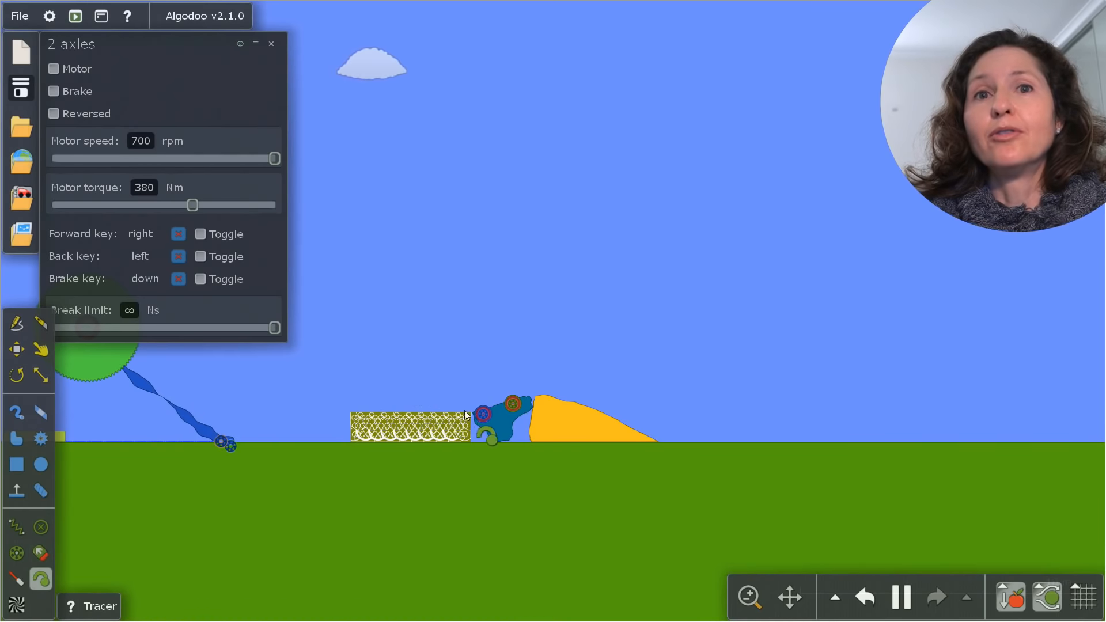
pyautogui.click(506, 432)
pyautogui.scroll(2, 346, 363)
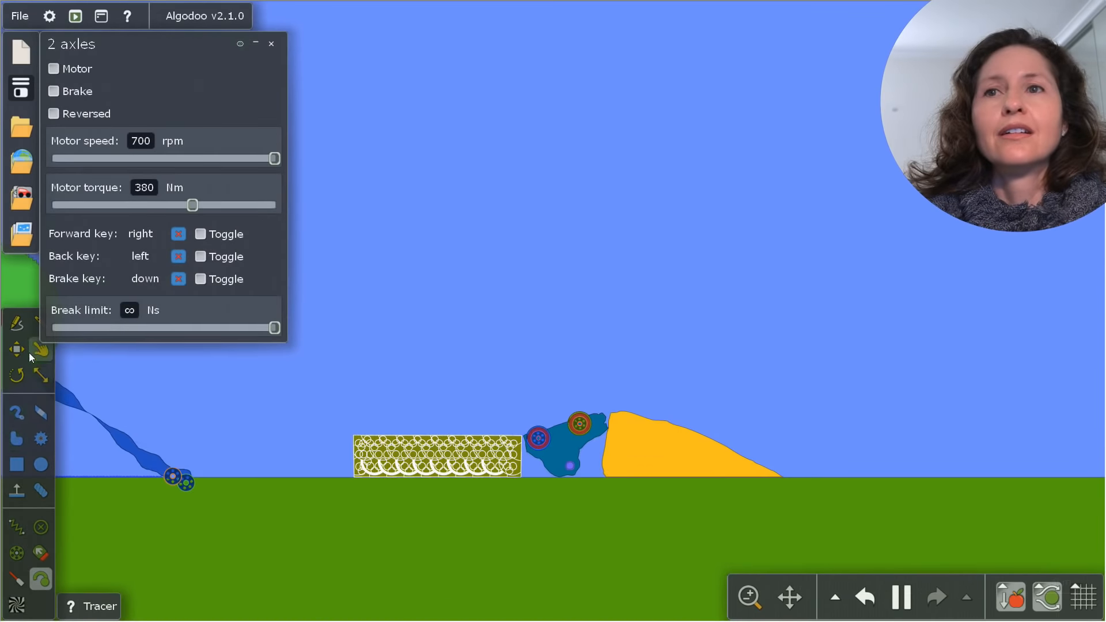
# Swing the traced car through the air with the Drag tool and set it on its wheels on the soft box
pyautogui.click(41, 349)
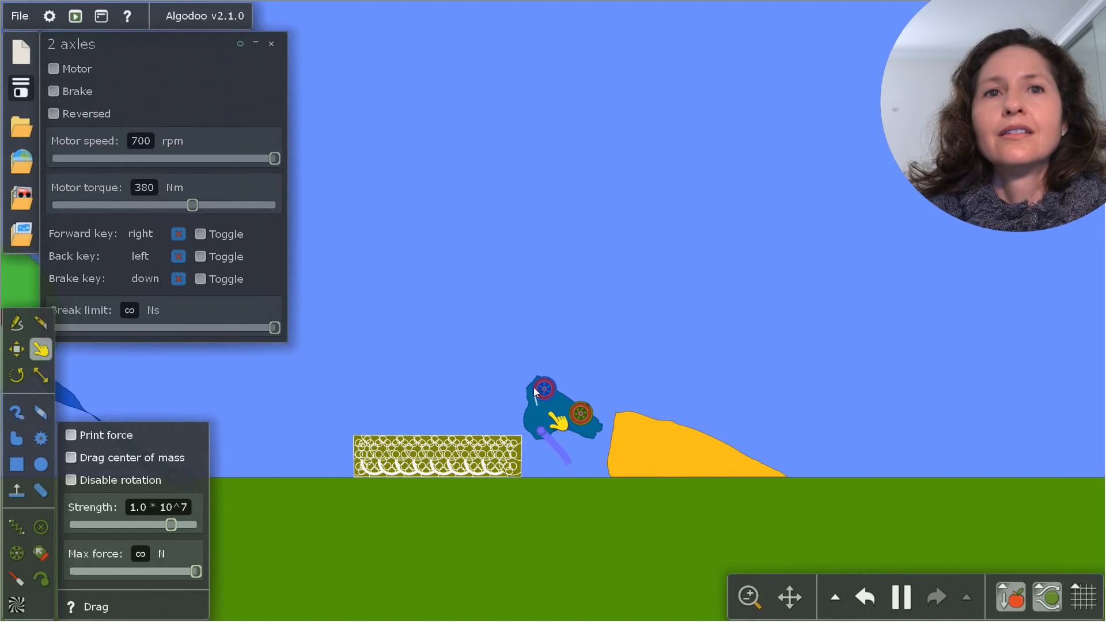
pyautogui.moveTo(533, 387); pyautogui.dragTo(506, 291)
pyautogui.moveTo(477, 302); pyautogui.dragTo(515, 394)
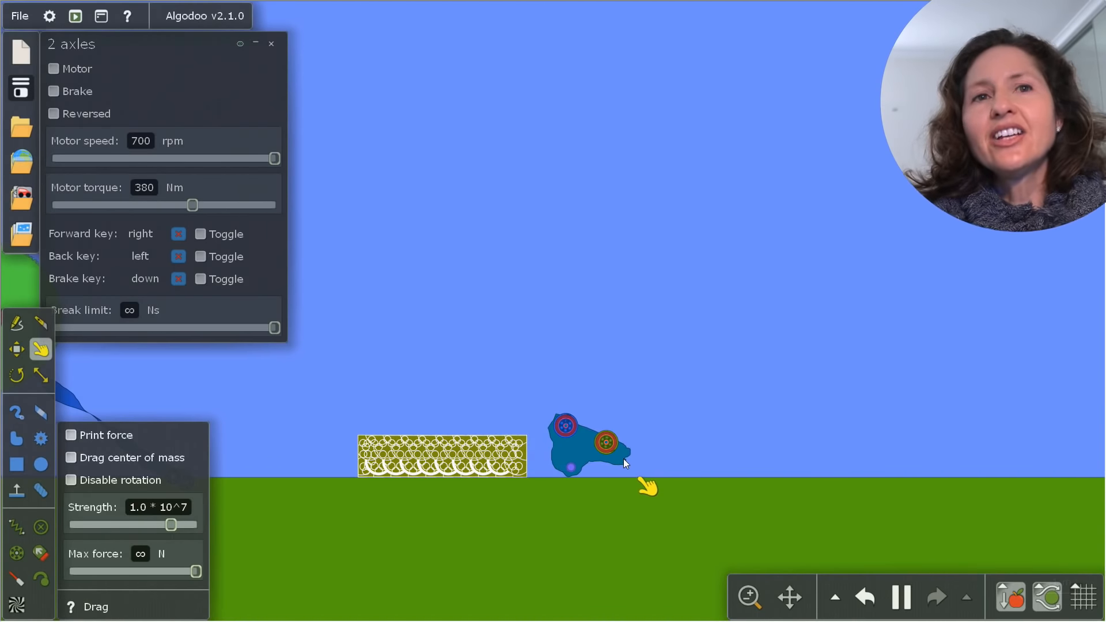
pyautogui.moveTo(623, 459); pyautogui.dragTo(428, 410)
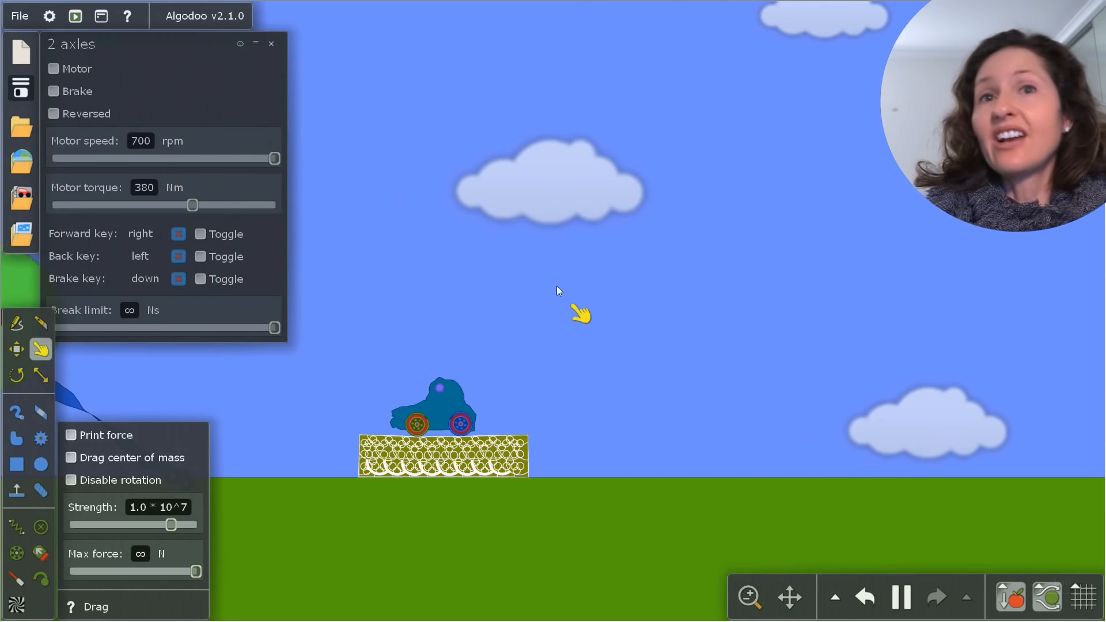
# Draw a very large circle centred above the car on the soft box, and switch back to the Drag tool
pyautogui.press('c')
pyautogui.moveTo(452, 275); pyautogui.dragTo(426, 435)
pyautogui.press('d')
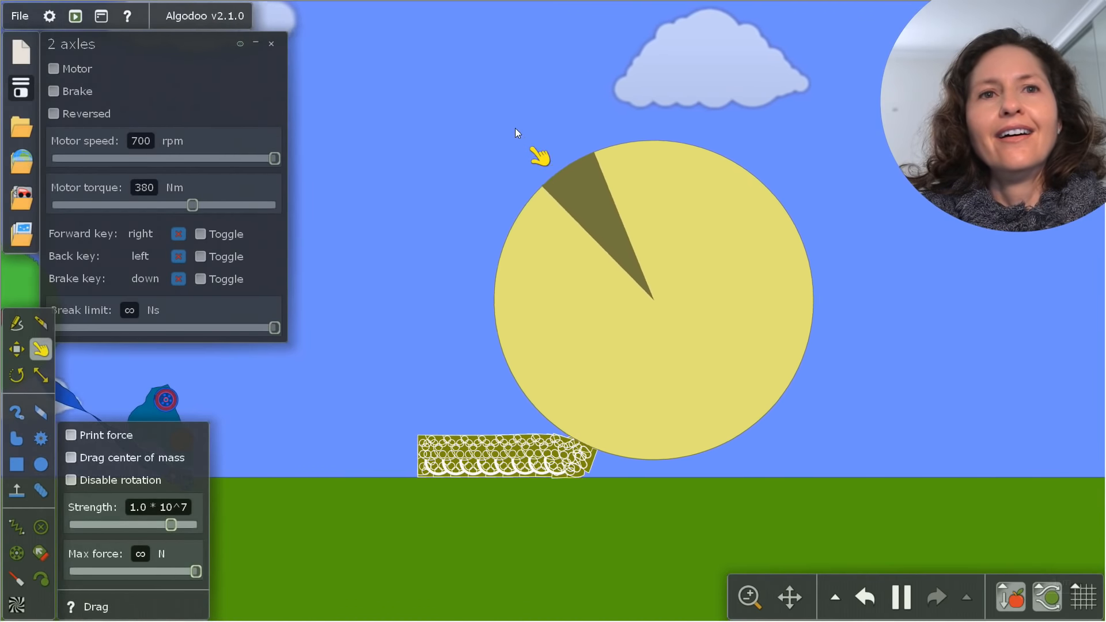
pyautogui.scroll(-2, 499, 358)
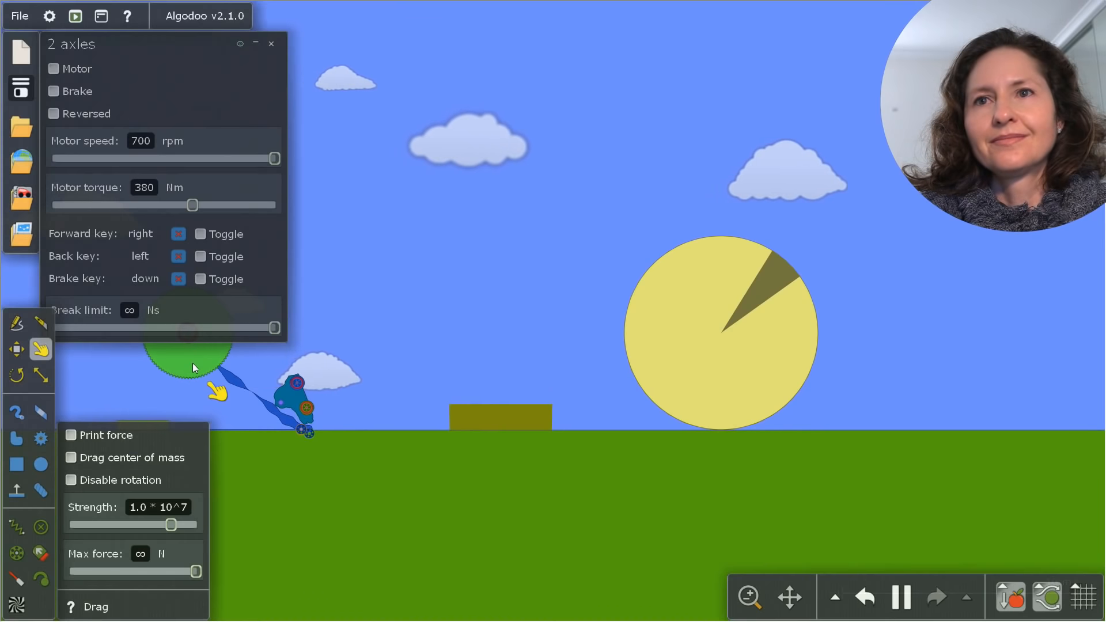
# Pull the car around the scene with the Drag tool and bring it from the green gear back to the soft box
pyautogui.rightClick(193, 363)
pyautogui.moveTo(259, 426)
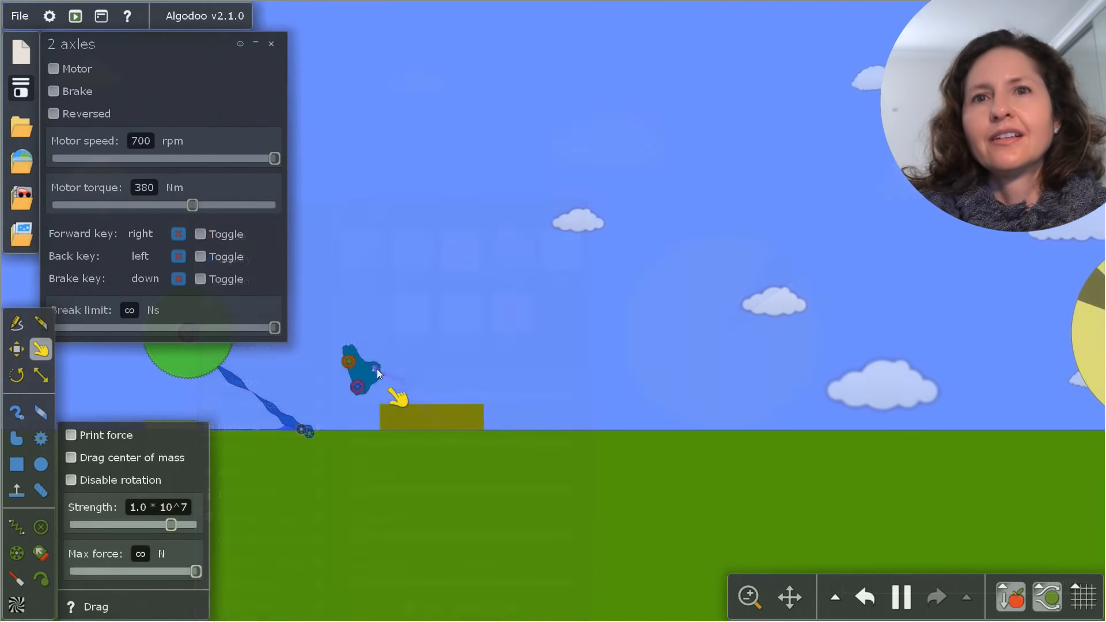
pyautogui.moveTo(376, 369); pyautogui.dragTo(626, 365)
pyautogui.scroll(-3, 1030, 364)
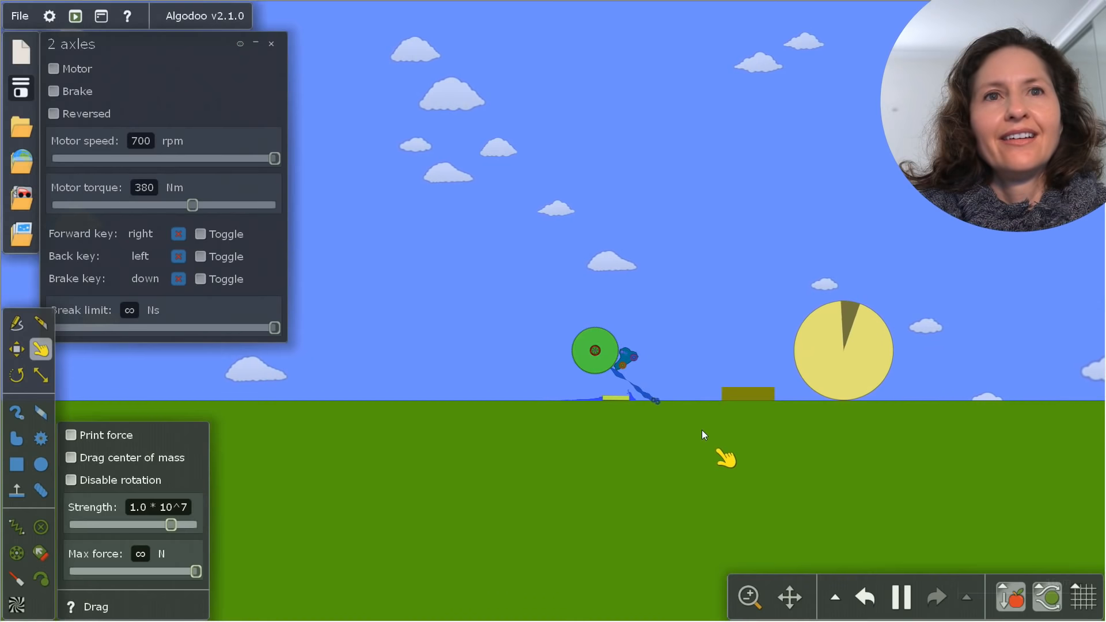
pyautogui.scroll(3, 702, 430)
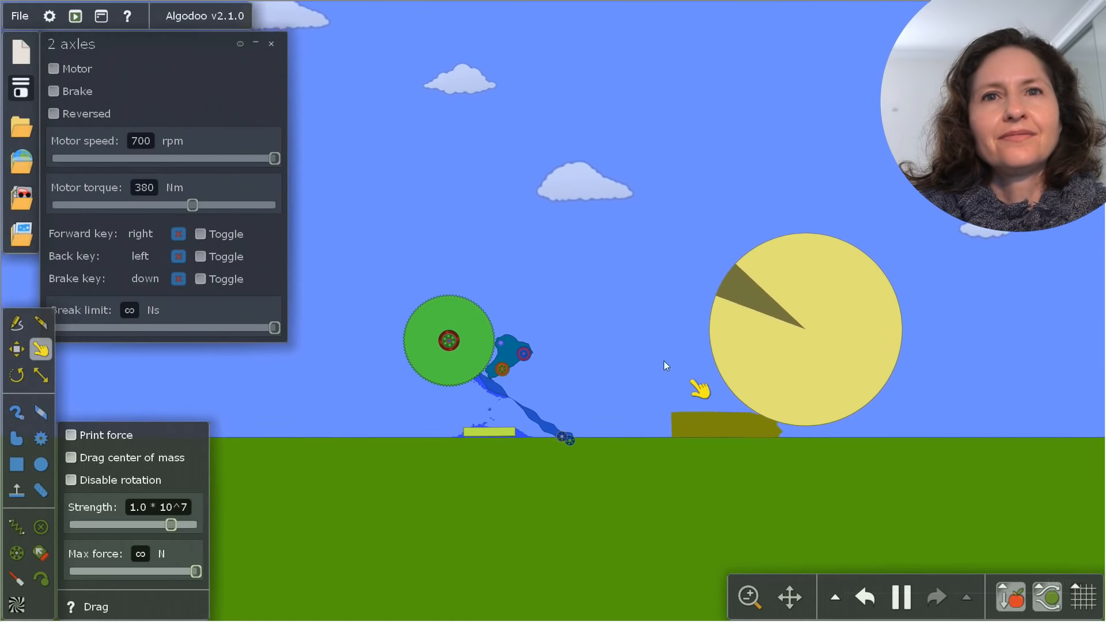
pyautogui.moveTo(511, 357); pyautogui.dragTo(690, 388)
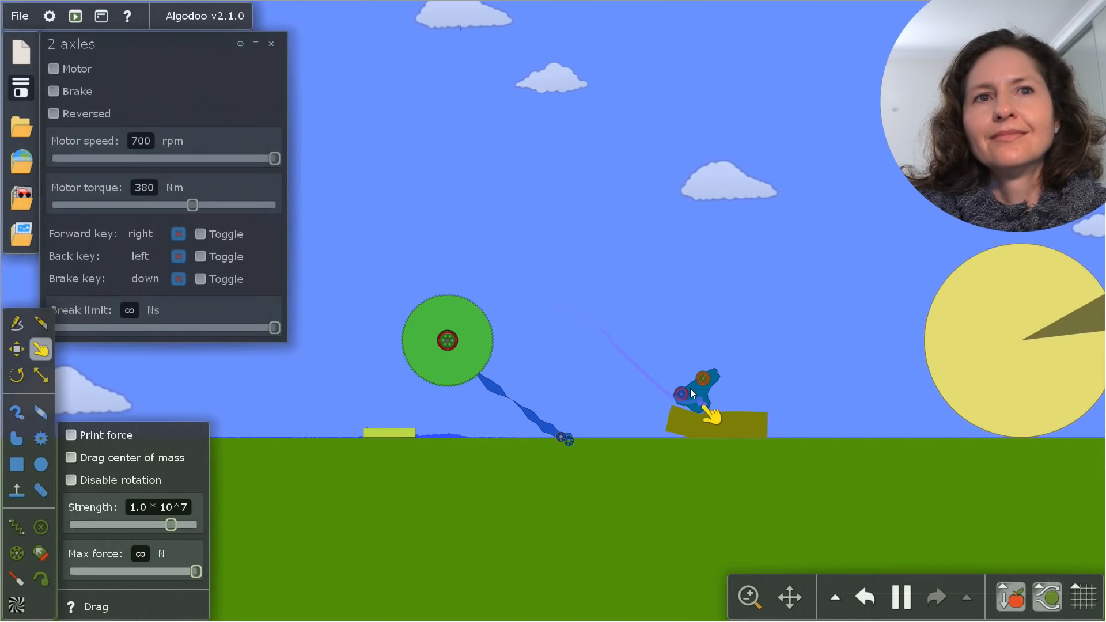
# Connect the green gear to the large yellow circle with a spring
pyautogui.click(25, 523)
pyautogui.moveTo(464, 351); pyautogui.dragTo(948, 329)
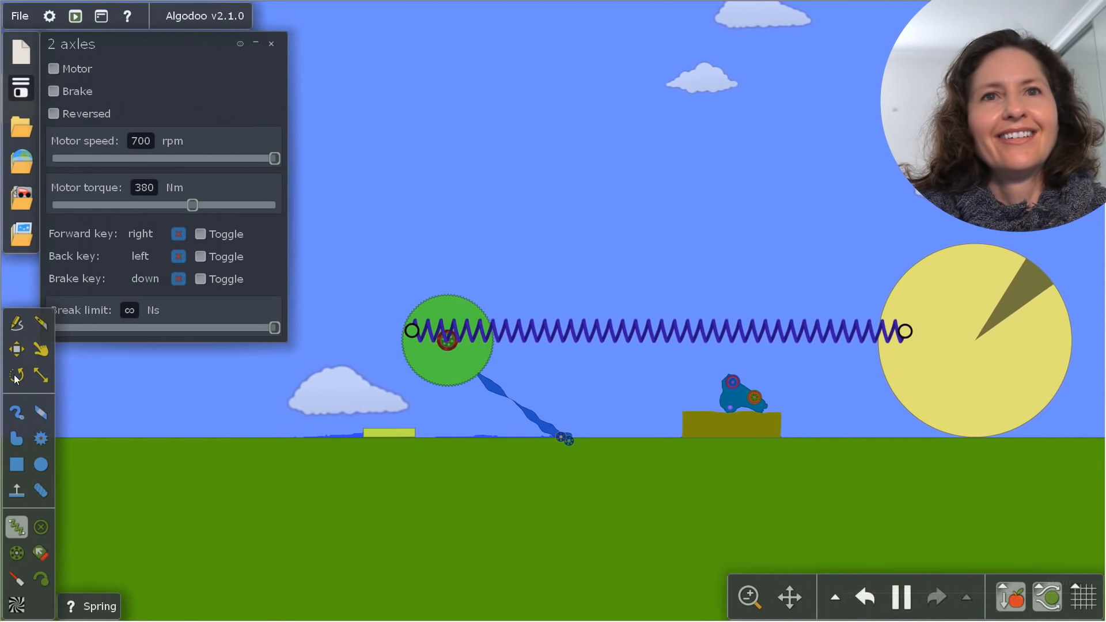
# Draw a chain of four external gears with 0.200 m teeth above the spring, two small followed by two large
pyautogui.click(37, 441)
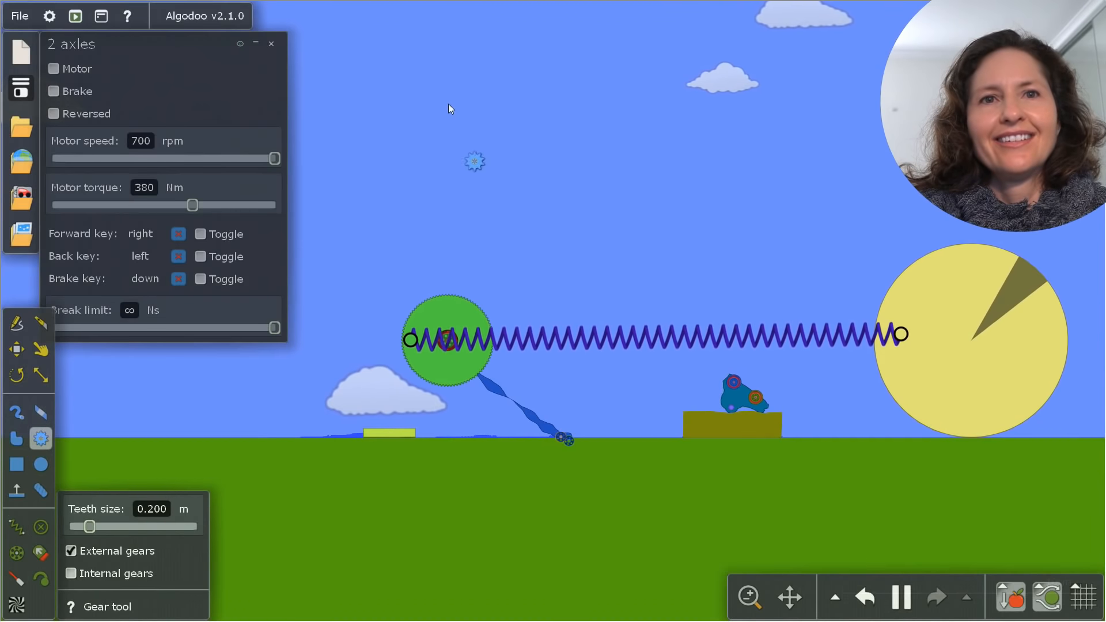
pyautogui.moveTo(445, 98); pyautogui.dragTo(477, 124)
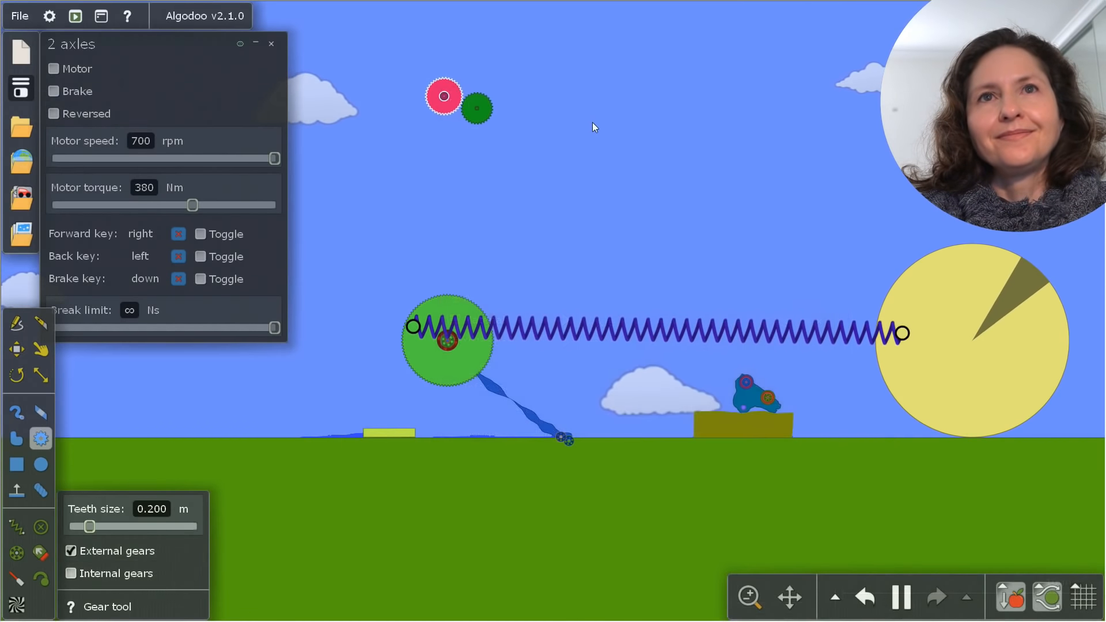
pyautogui.click(592, 122)
pyautogui.moveTo(550, 91); pyautogui.dragTo(569, 147)
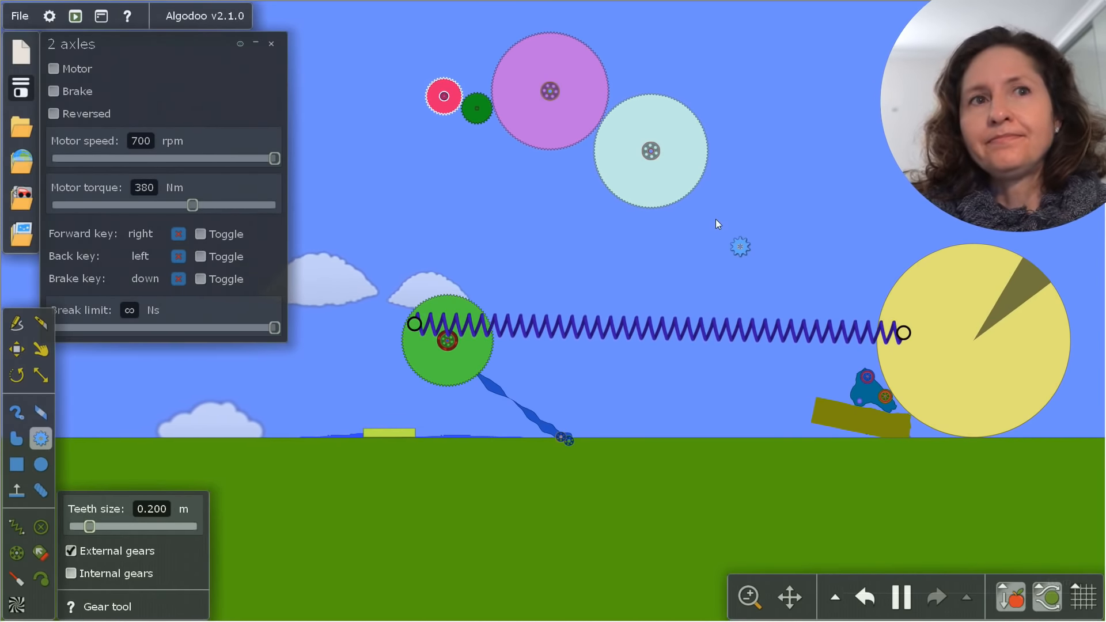
# Place two lasers, one aimed at the underside of the green gear and one at the soft box by the yellow circle
pyautogui.press('l')
pyautogui.moveTo(363, 417); pyautogui.dragTo(404, 405)
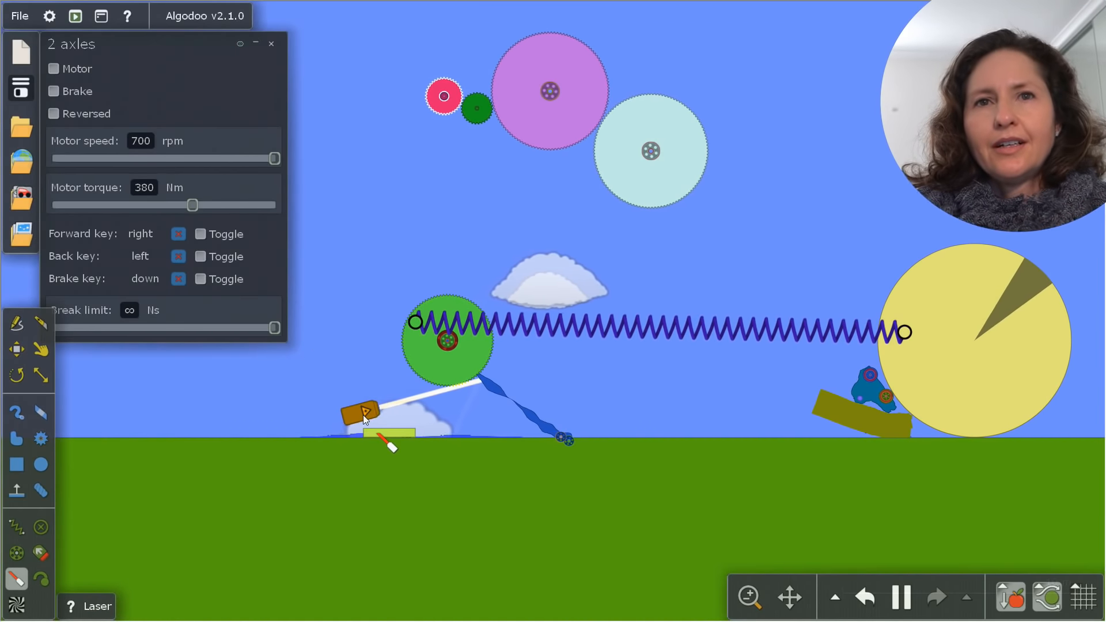
pyautogui.moveTo(623, 370); pyautogui.dragTo(663, 377)
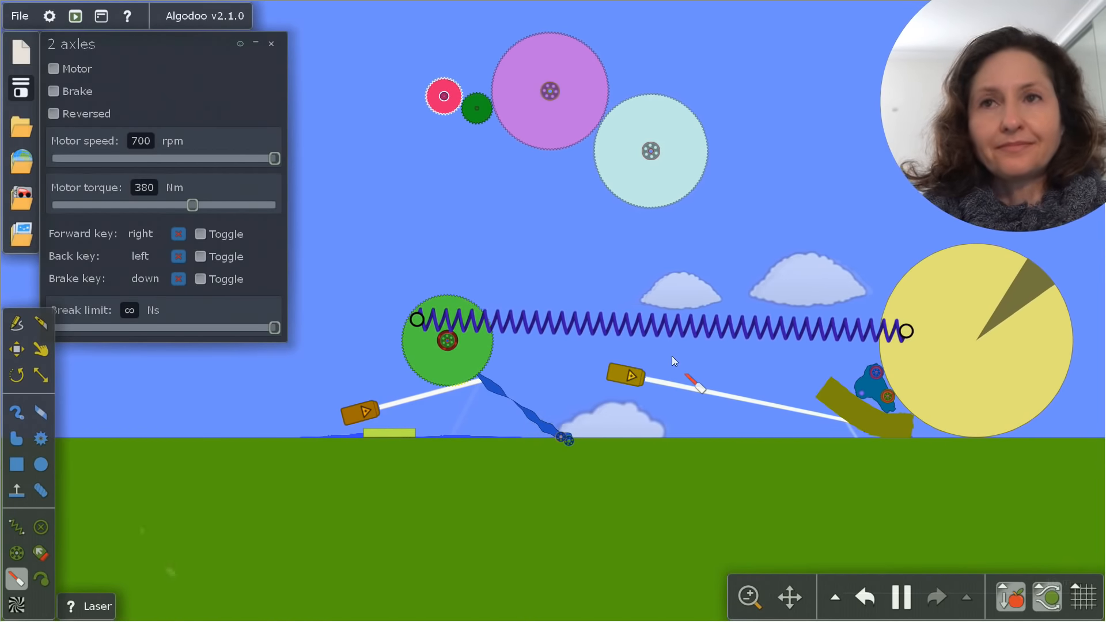
# Slice through the upper gears, the green gear and the large yellow circle with the Knife
pyautogui.click(39, 326)
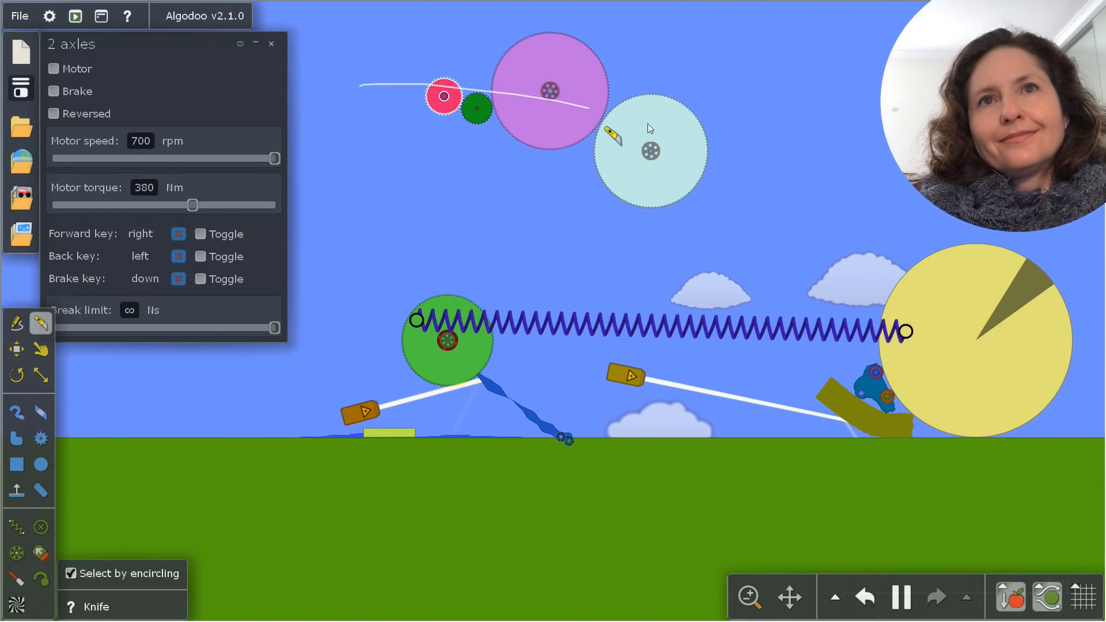
pyautogui.moveTo(649, 128)
pyautogui.mouseDown()
pyautogui.moveTo(780, 126)
pyautogui.moveTo(514, 210)
pyautogui.mouseUp()
pyautogui.moveTo(553, 116); pyautogui.dragTo(483, 234)
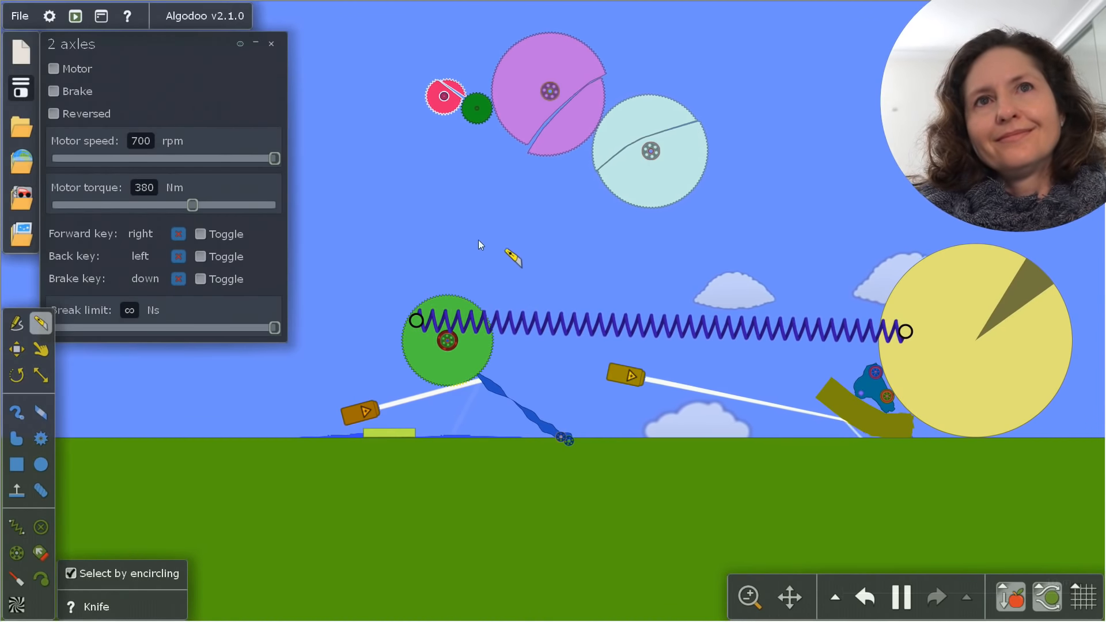
pyautogui.moveTo(407, 255); pyautogui.dragTo(513, 440)
pyautogui.moveTo(962, 219); pyautogui.dragTo(932, 454)
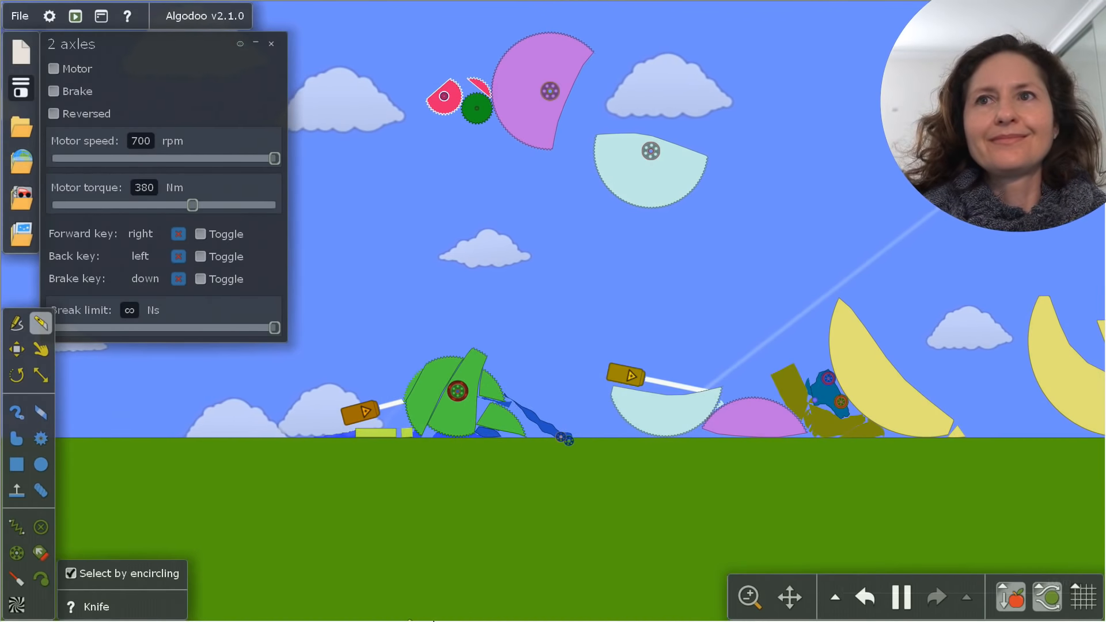